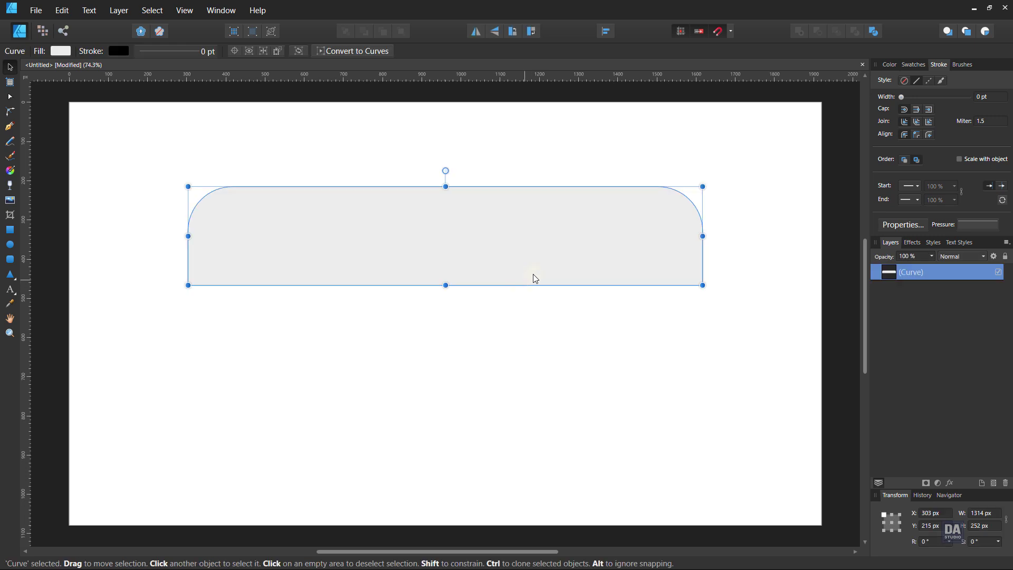
# Duplicate the rounded bar below the original and flip the copy vertically, placing it near the page's lower edge.
pyautogui.moveTo(659, 285)
pyautogui.mouseDown()
pyautogui.moveTo(597, 325)
pyautogui.moveTo(599, 413)
pyautogui.mouseUp()
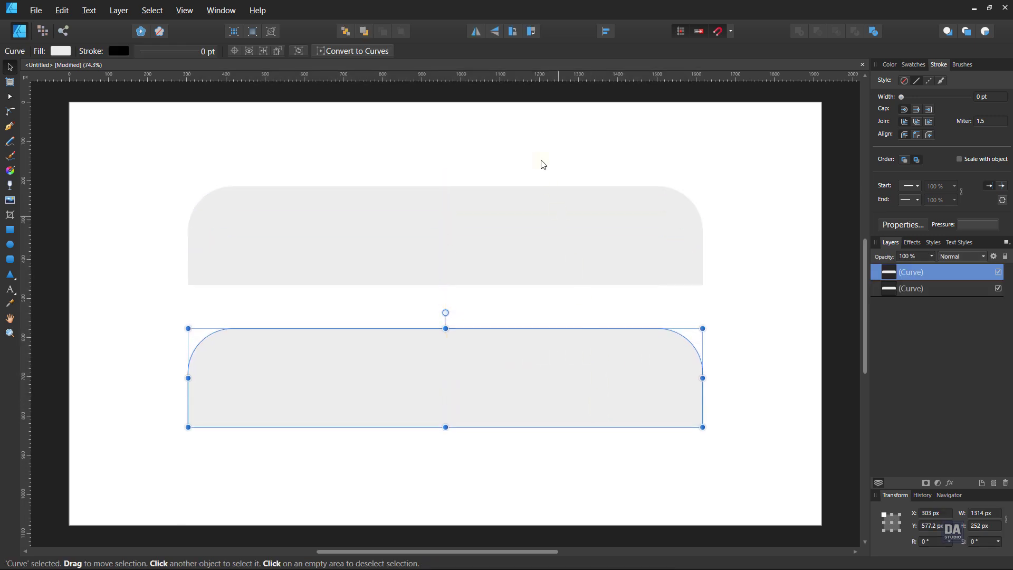
pyautogui.click(496, 36)
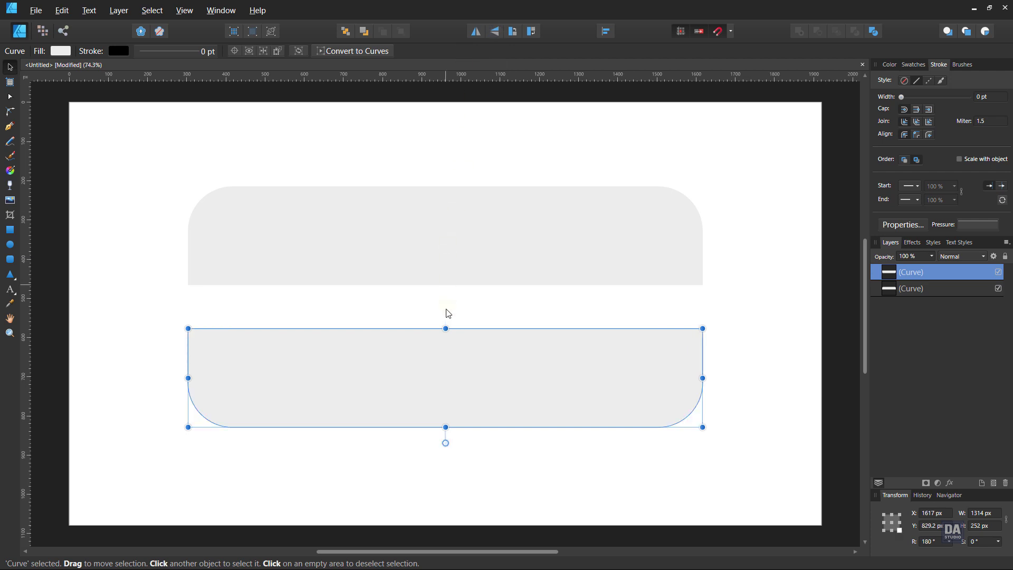
pyautogui.moveTo(481, 381); pyautogui.dragTo(480, 447)
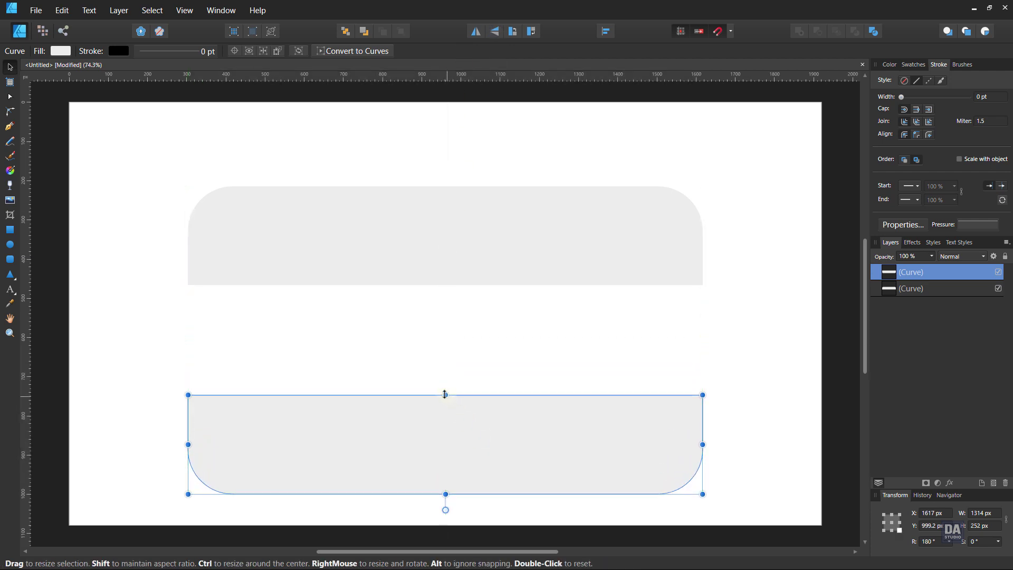
# Reduce the flipped bar's height to 120 px and move both bars up by about 50 px.
pyautogui.moveTo(445, 394); pyautogui.dragTo(466, 443)
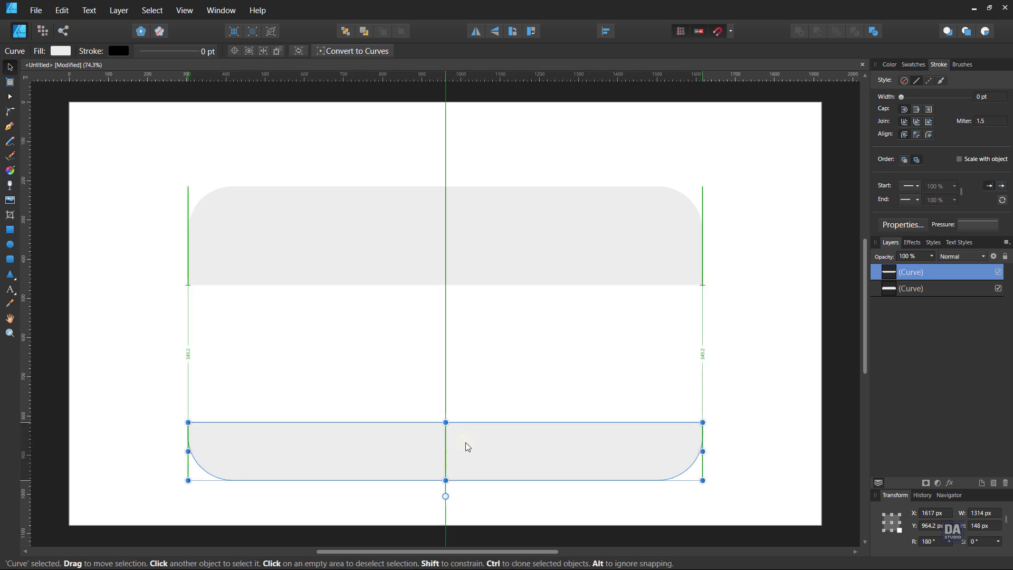
pyautogui.keyDown('shift'); pyautogui.click(502, 261); pyautogui.keyUp('shift')
pyautogui.moveTo(504, 259); pyautogui.dragTo(504, 242)
pyautogui.click(512, 368)
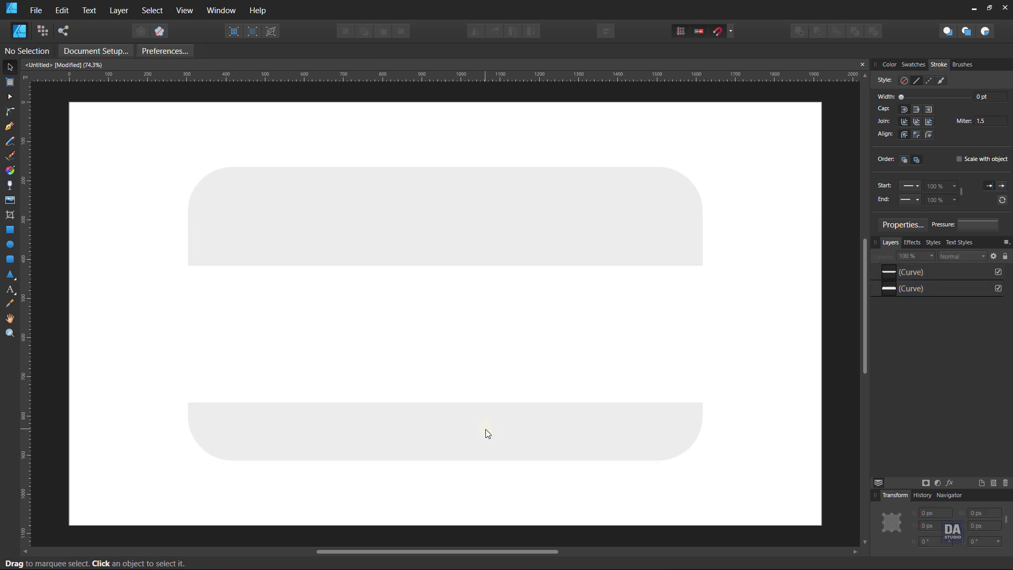
pyautogui.click(485, 429)
pyautogui.moveTo(446, 460); pyautogui.dragTo(445, 451)
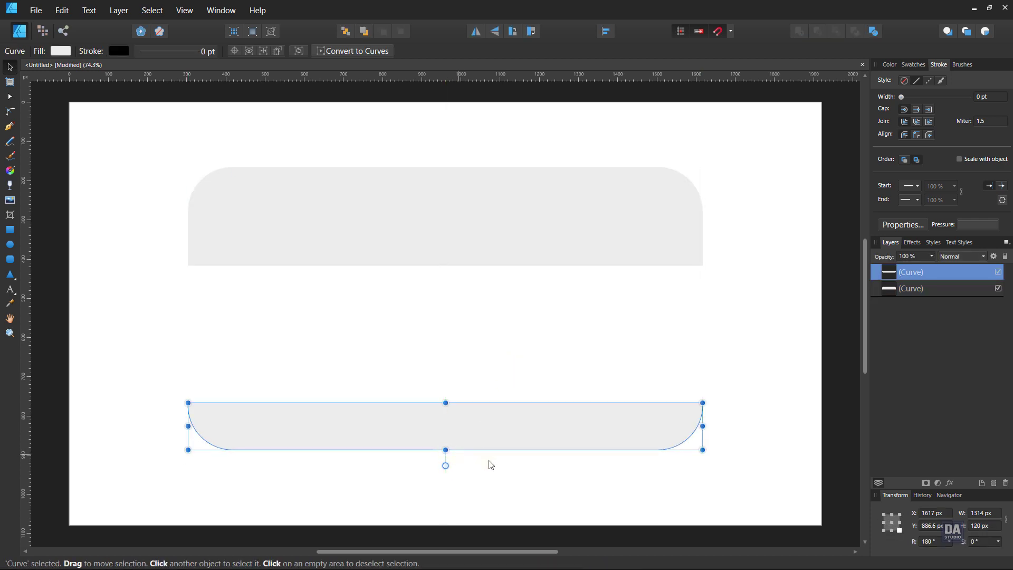
pyautogui.click(516, 474)
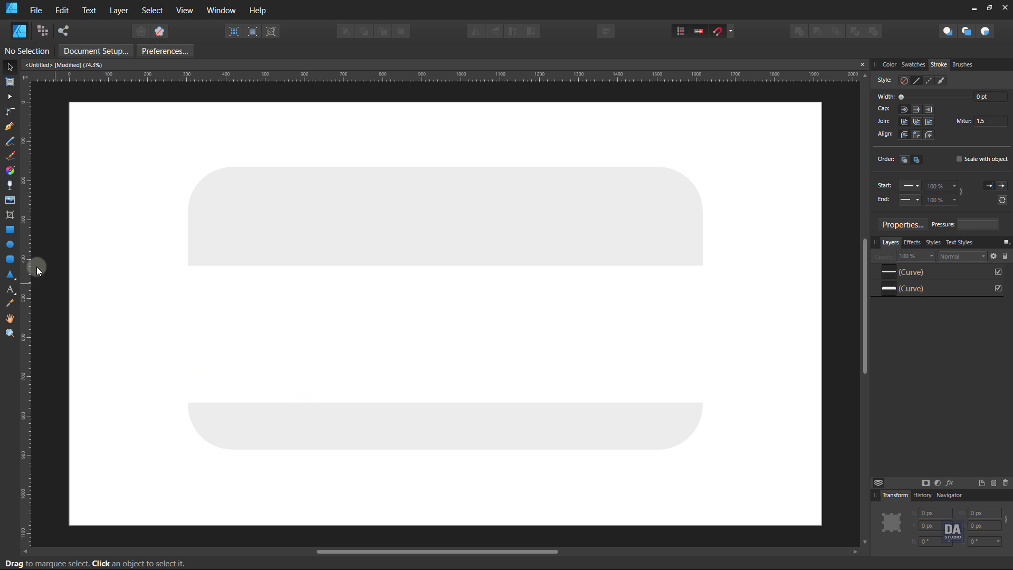
# Draw a rectangle about 240 px wide filling the gap between the two bars, flush with their left ends.
pyautogui.click(12, 233)
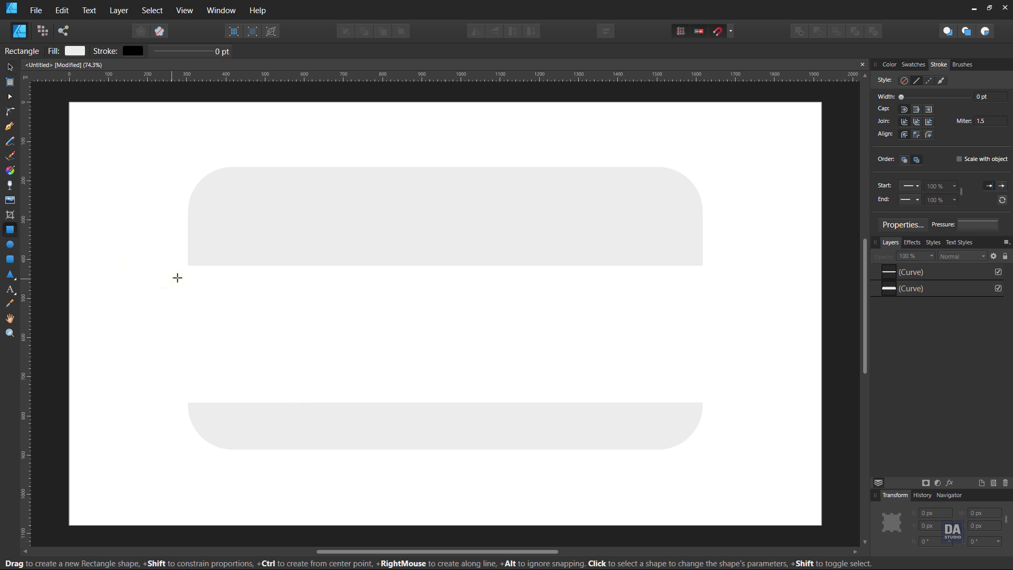
pyautogui.moveTo(188, 266); pyautogui.dragTo(282, 402)
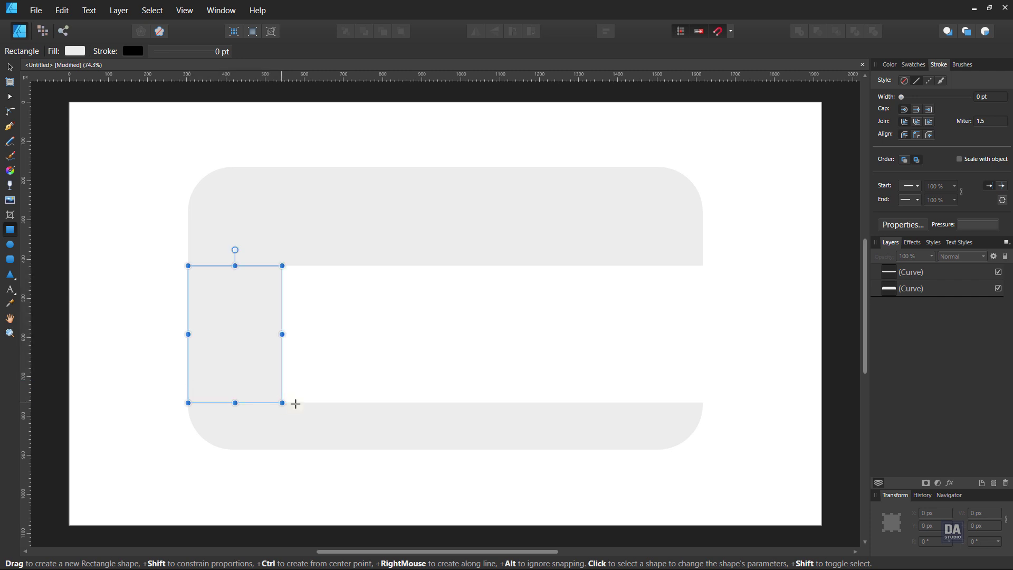
pyautogui.press('v')
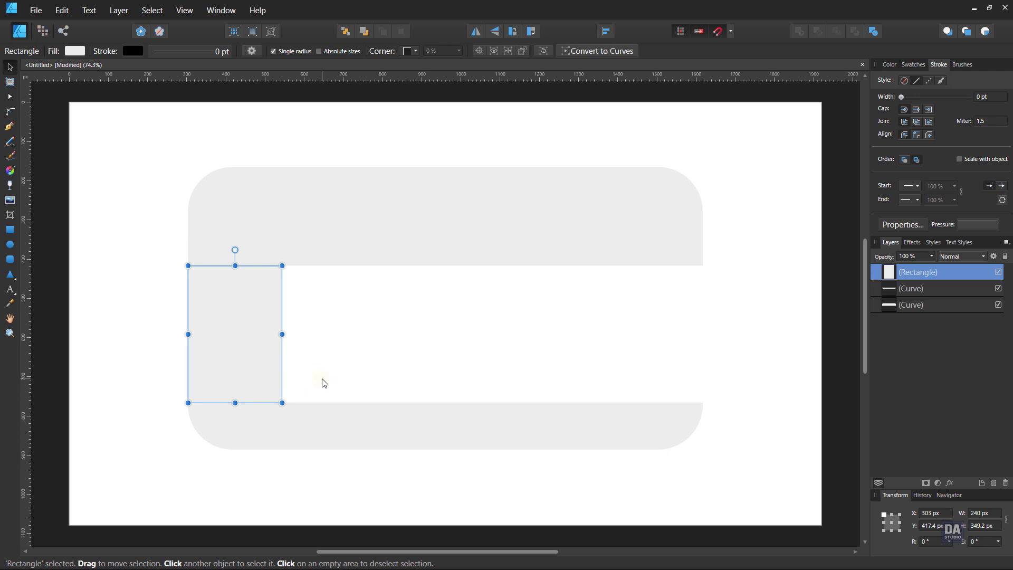
# Duplicate the rectangle edge to edge toward the right to make a row of six between the bars.
pyautogui.moveTo(259, 372); pyautogui.dragTo(353, 377)
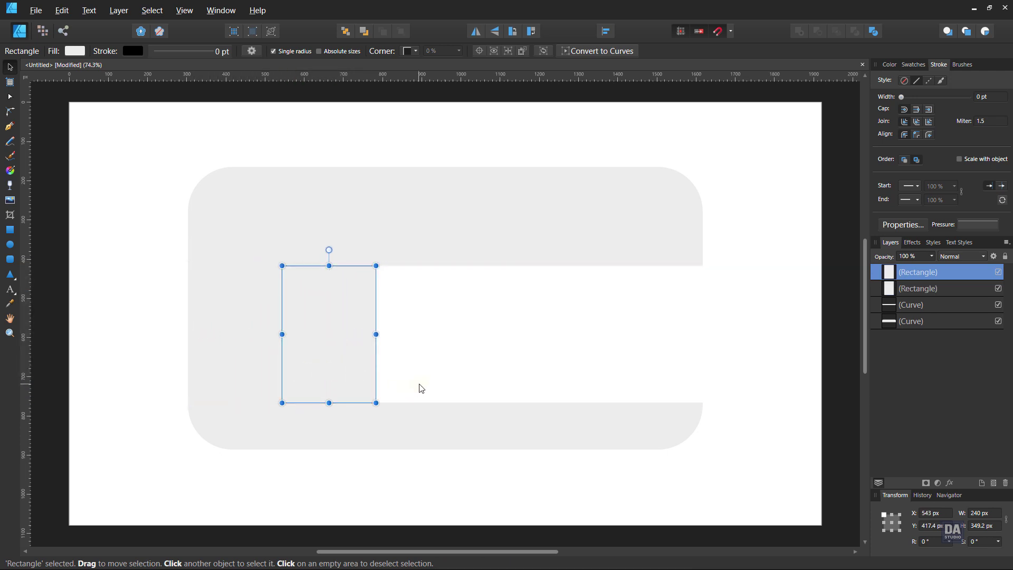
pyautogui.hotkey('ctrl', 'j')
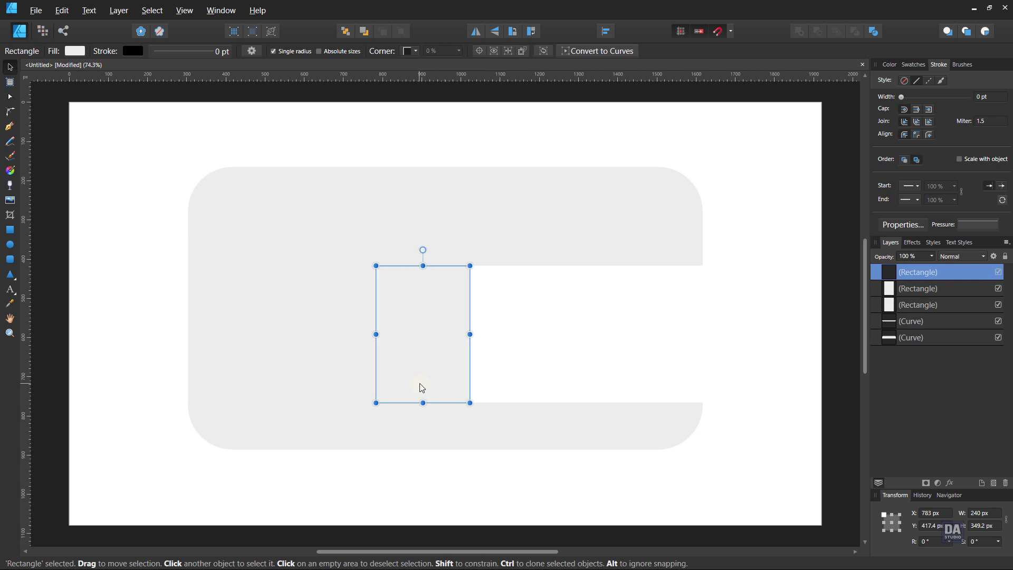
pyautogui.hotkey('ctrl', 'j')
pyautogui.hotkey('ctrl', 'j')
pyautogui.hotkey('ctrl', 'j')
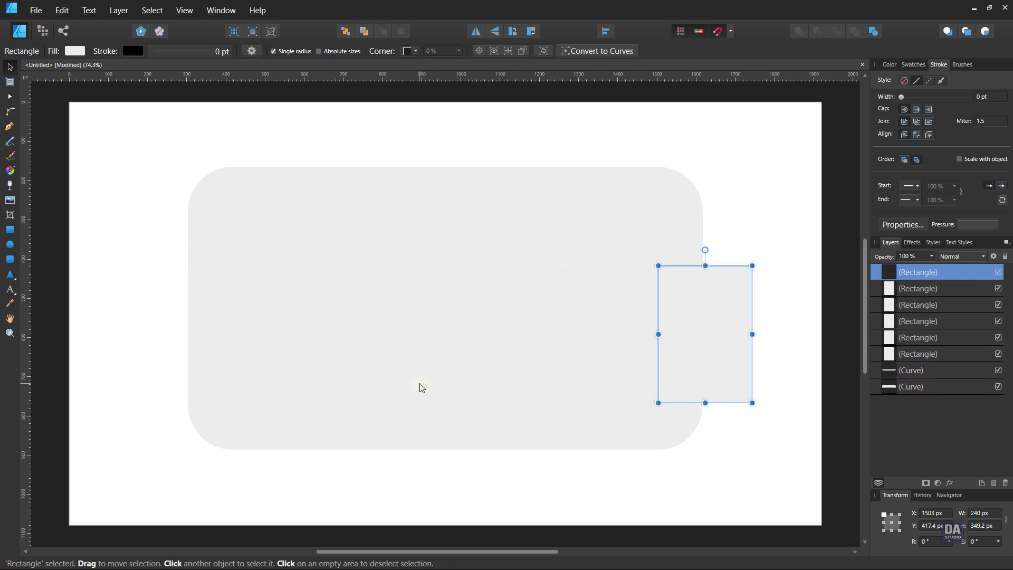
# Widen both bars to 1440 px to match the rectangle row, and centre the whole arrangement horizontally on the page.
pyautogui.click(598, 438)
pyautogui.keyDown('shift'); pyautogui.click(689, 238); pyautogui.keyUp('shift')
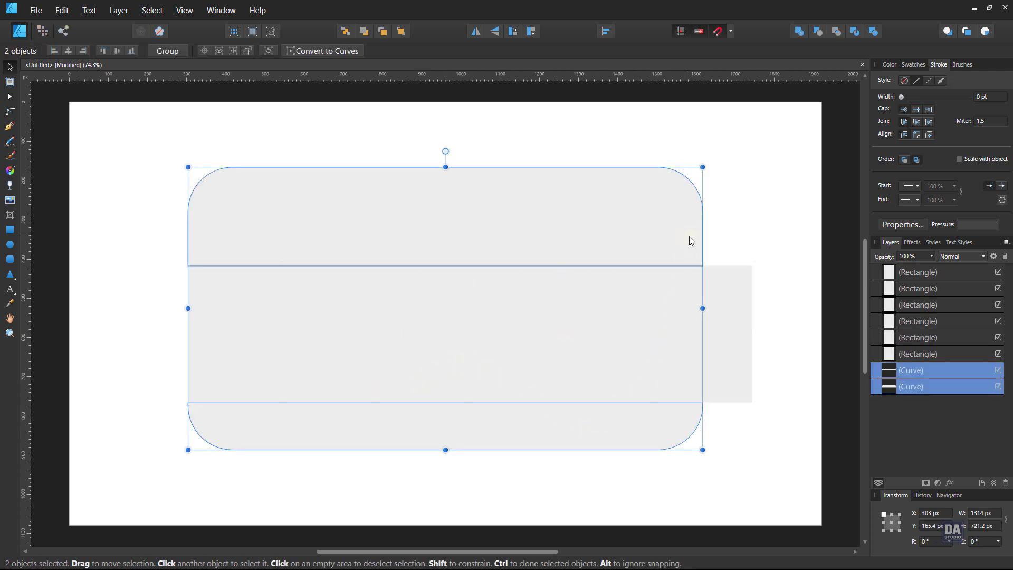
pyautogui.moveTo(703, 309); pyautogui.dragTo(751, 308)
pyautogui.moveTo(789, 155); pyautogui.dragTo(186, 486)
pyautogui.moveTo(336, 440); pyautogui.dragTo(310, 444)
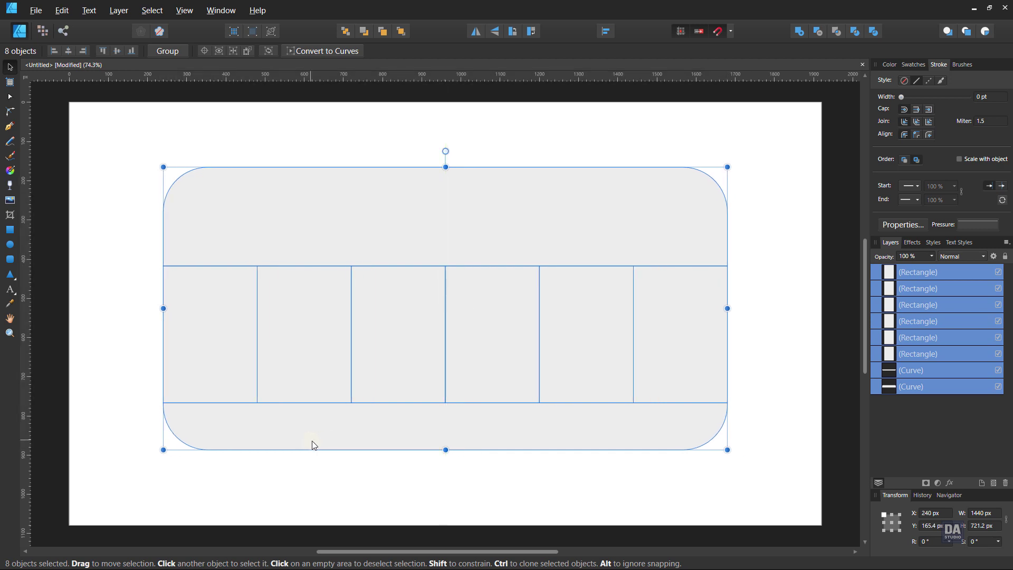
pyautogui.click(405, 520)
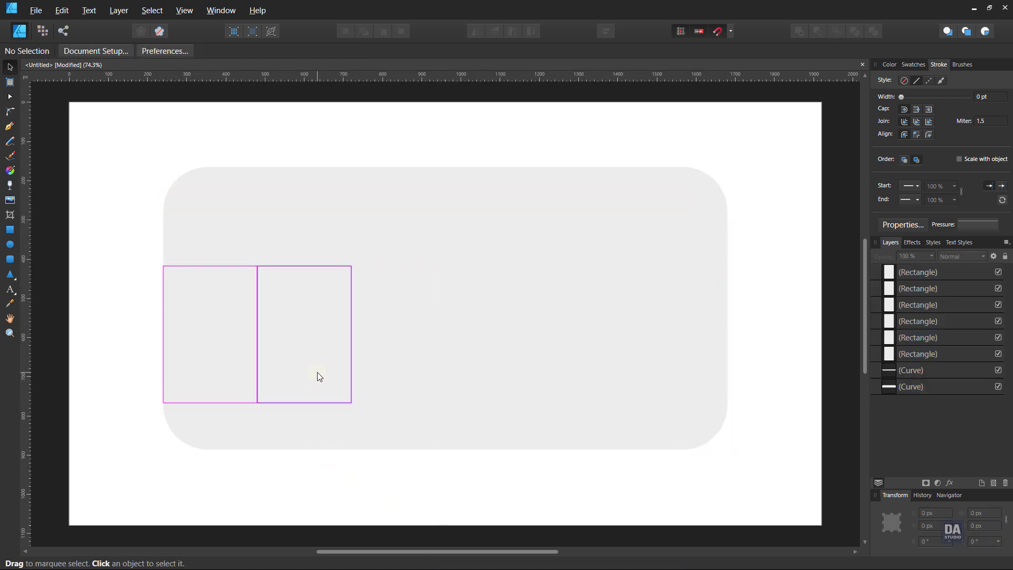
# Delete the five rectangles to the right of the leftmost one.
pyautogui.moveTo(318, 372); pyautogui.dragTo(566, 359)
pyautogui.keyDown('shift'); pyautogui.click(683, 360); pyautogui.keyUp('shift')
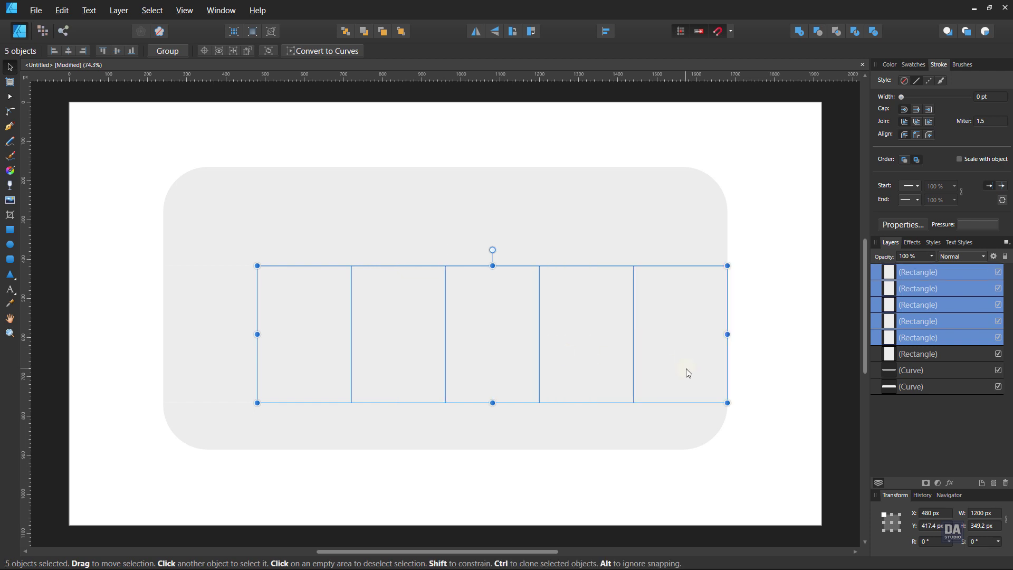
pyautogui.press('Delete')
# Fill the remaining rectangle with the orange gradient from the Fancy Gradient swatches.
pyautogui.click(247, 357)
pyautogui.press('z')
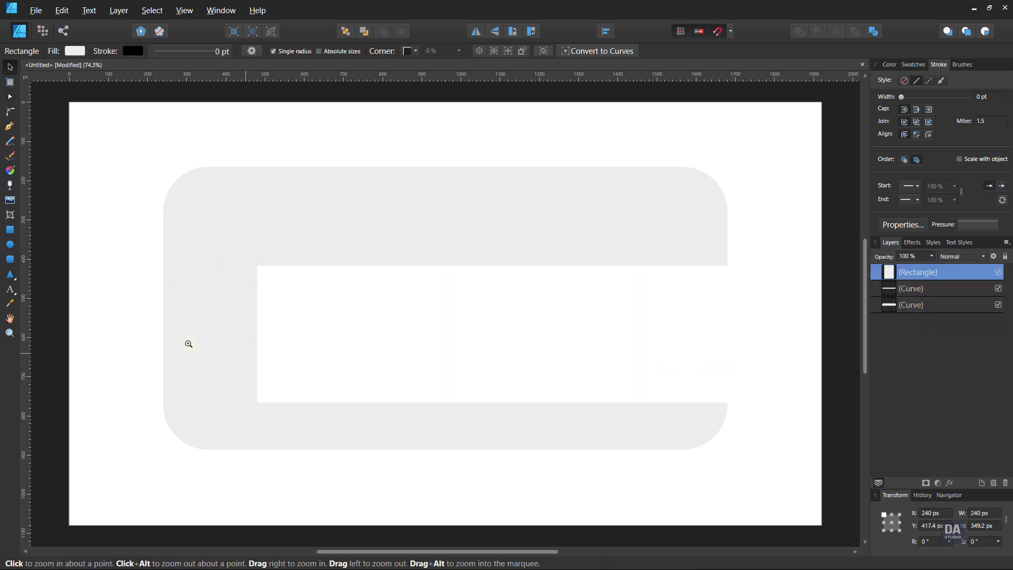
pyautogui.moveTo(165, 335); pyautogui.dragTo(267, 328)
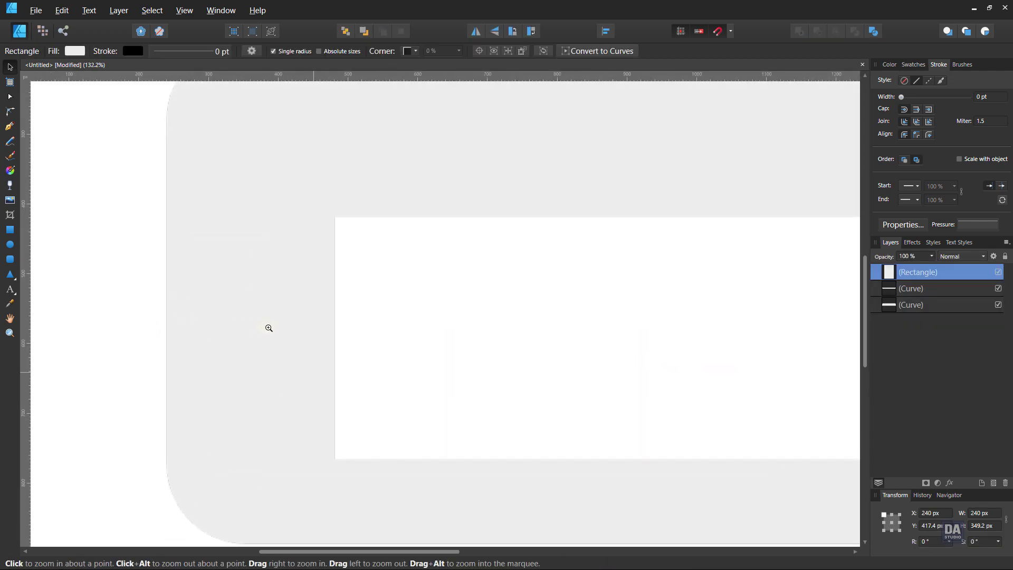
pyautogui.moveTo(362, 352); pyautogui.dragTo(371, 351)
pyautogui.press('v')
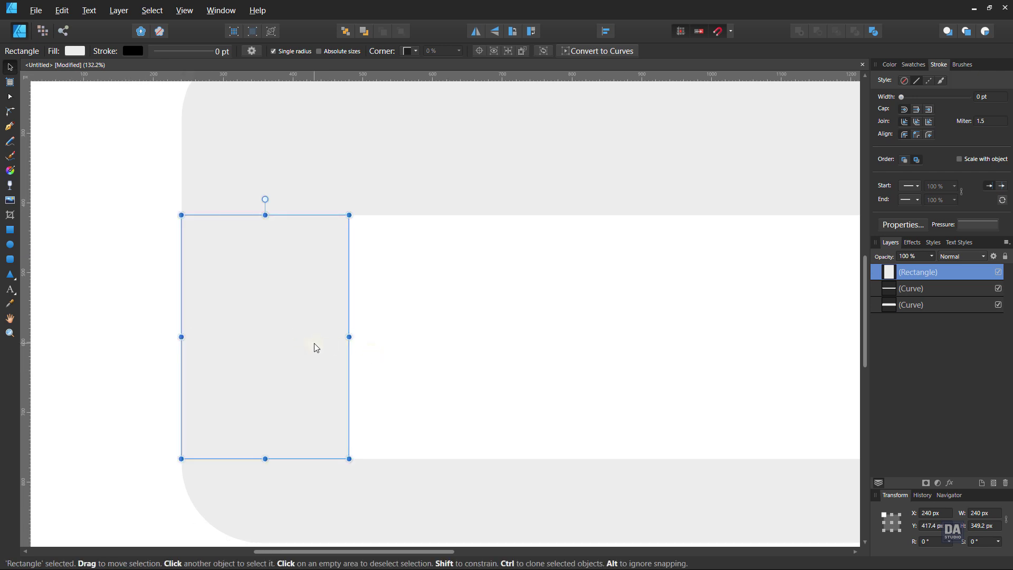
pyautogui.click(913, 65)
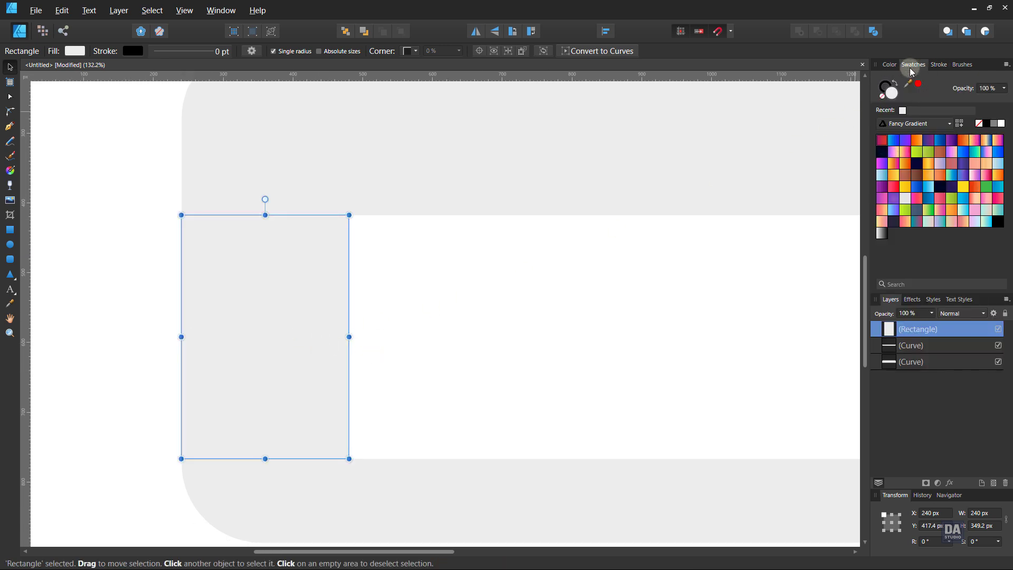
pyautogui.click(918, 142)
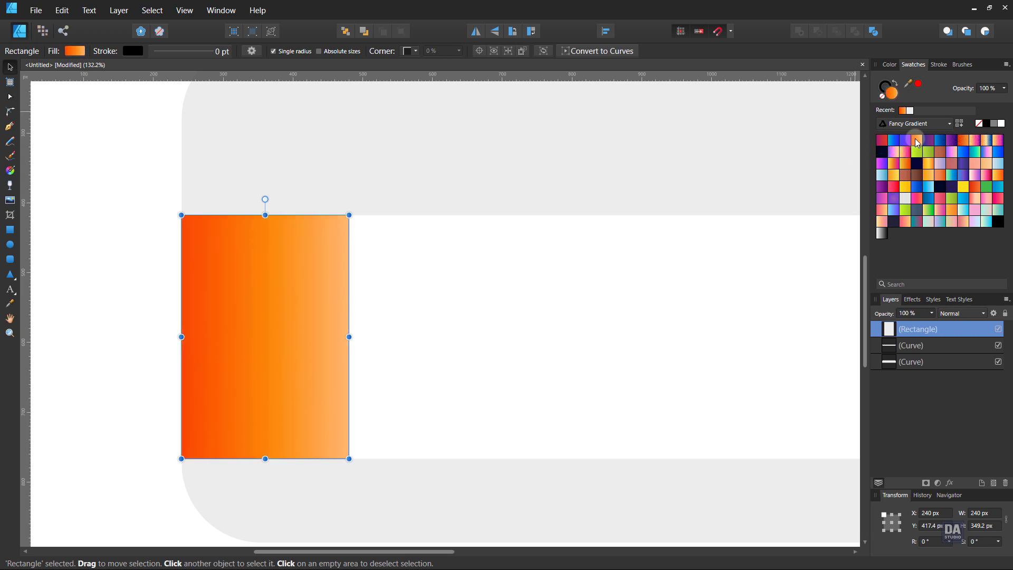
# Redirect the rectangle's gradient vertically, from red-orange at its base to light orange above its upper edge.
pyautogui.click(10, 170)
pyautogui.moveTo(247, 467); pyautogui.dragTo(248, 309)
pyautogui.moveTo(247, 271); pyautogui.dragTo(250, 184)
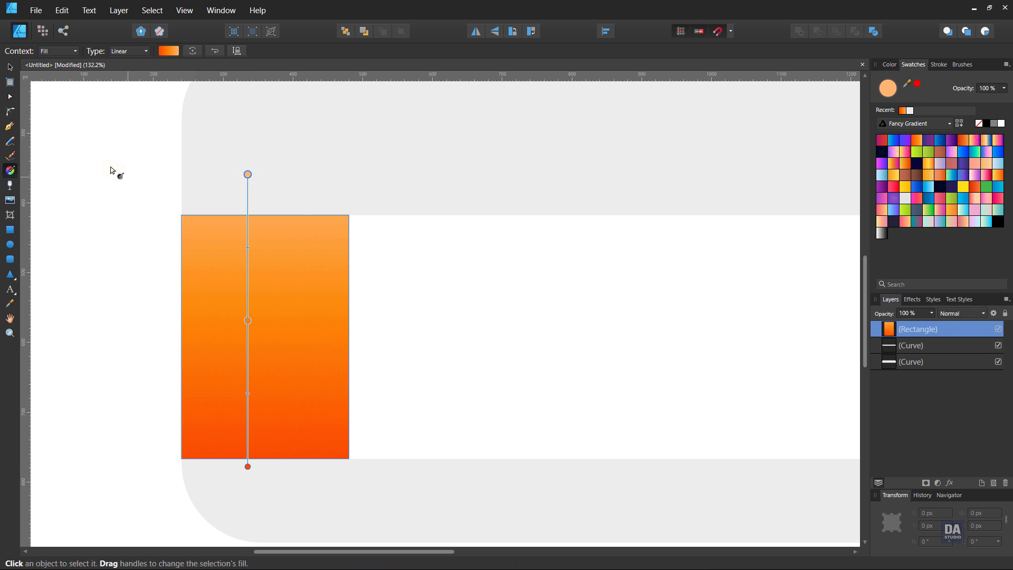
pyautogui.click(10, 68)
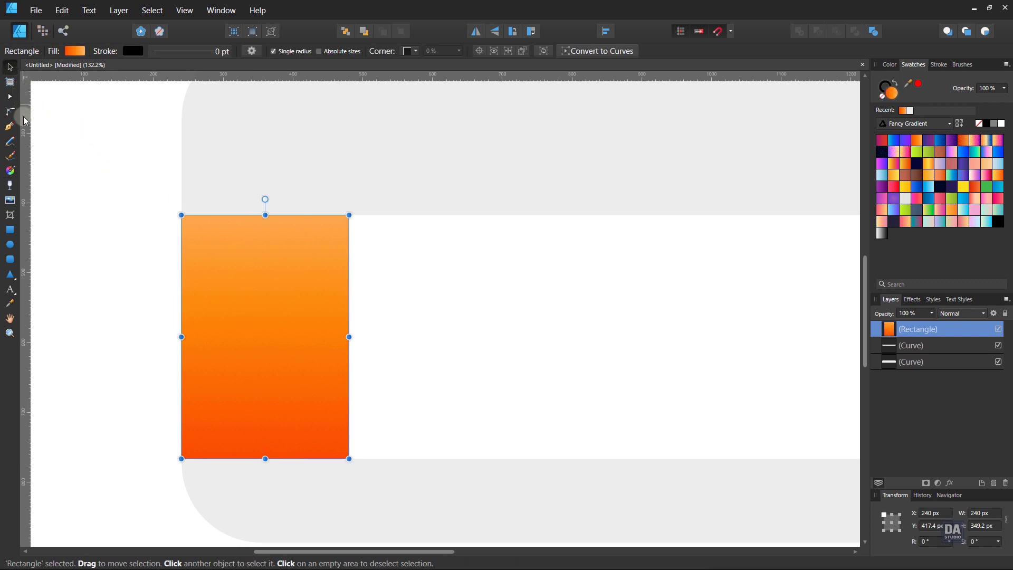
# Add the art text "LOREM IPSUM" over the upper part of the orange rectangle.
pyautogui.click(10, 289)
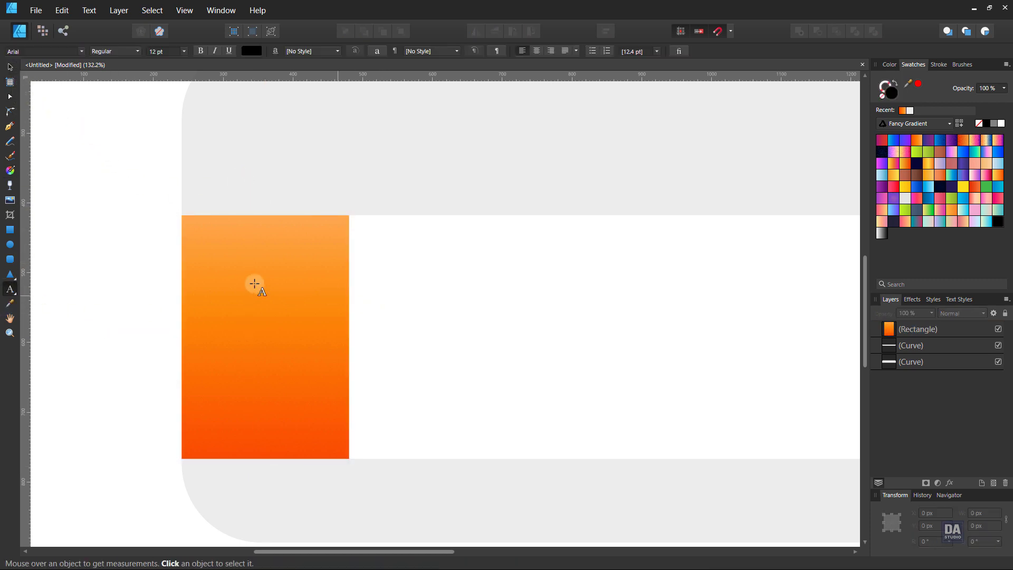
pyautogui.click(224, 276)
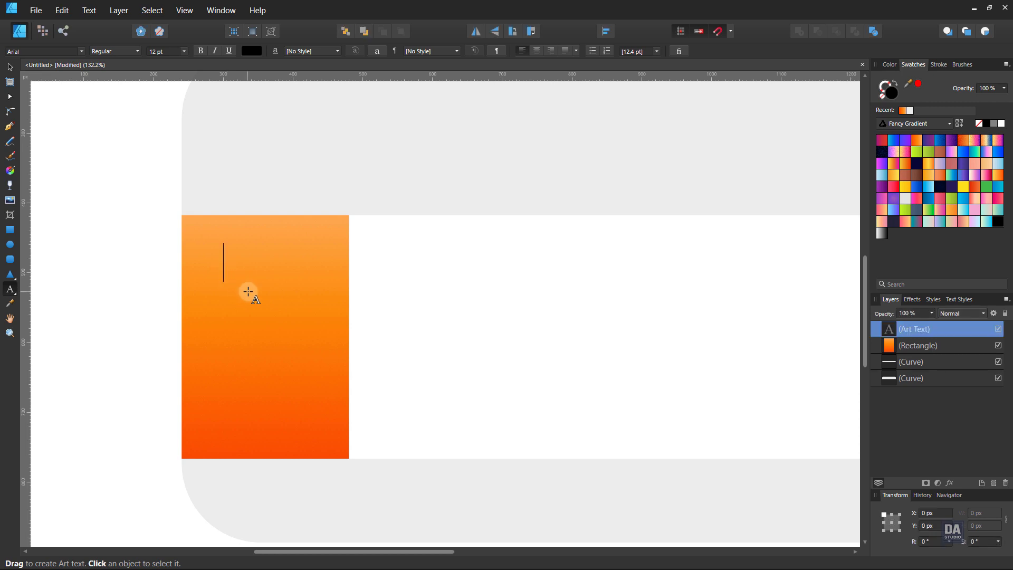
pyautogui.write('LORE')
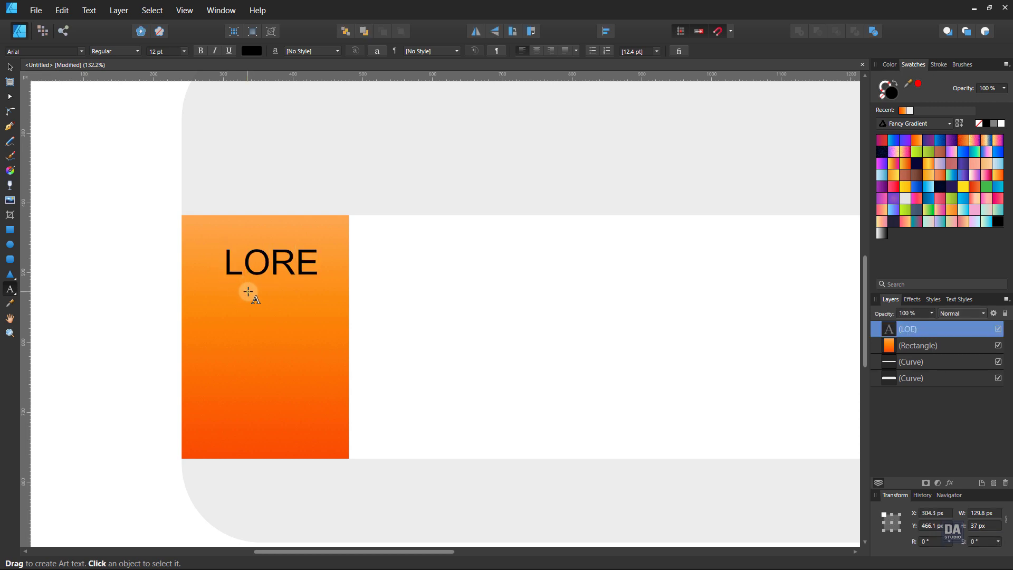
pyautogui.write('M IPSUM')
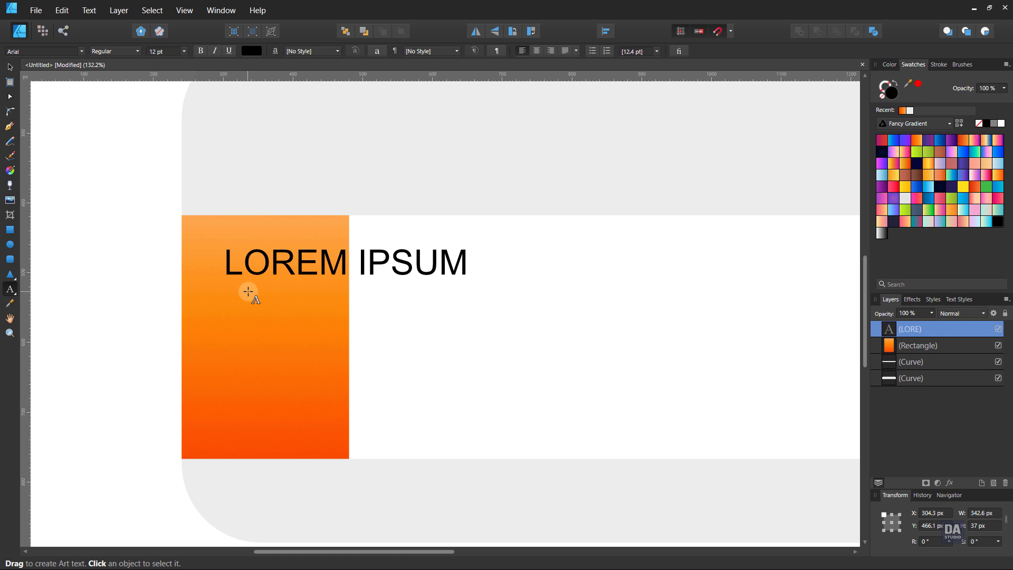
pyautogui.press('Escape')
pyautogui.click(11, 70)
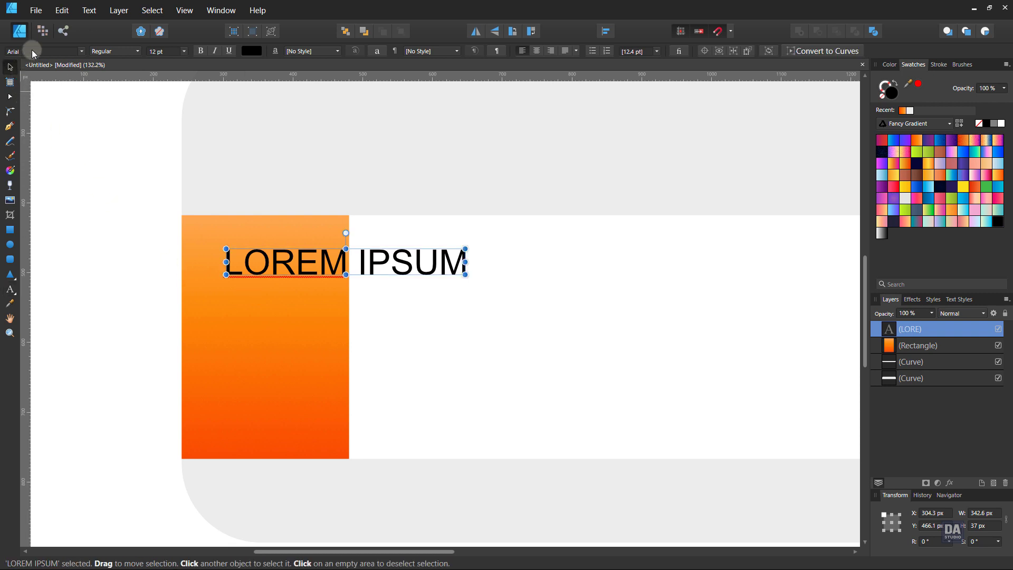
# Set the LOREM IPSUM text's font to Bebas Neue.
pyautogui.click(33, 51)
pyautogui.write('beba')
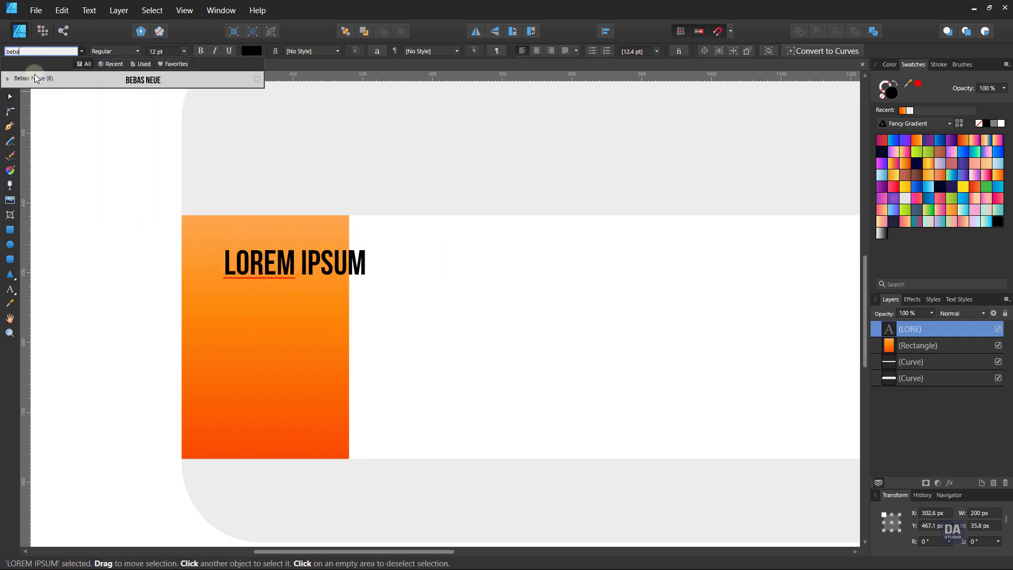
pyautogui.click(36, 78)
# Scale the heading down to about 8.9 pt, centred near the orange rectangle's upper edge, and colour it white.
pyautogui.moveTo(365, 275); pyautogui.dragTo(299, 258)
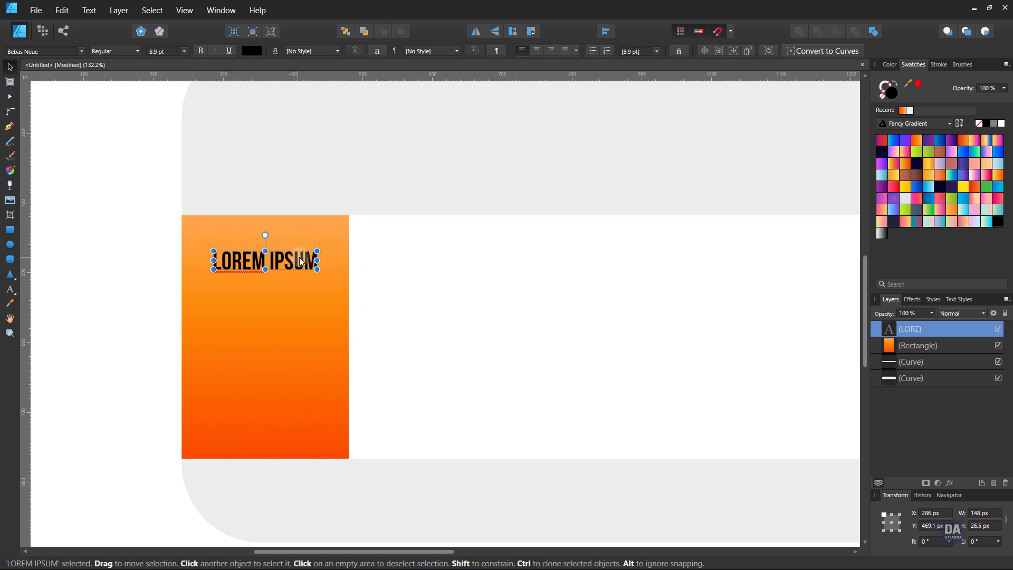
pyautogui.click(1005, 127)
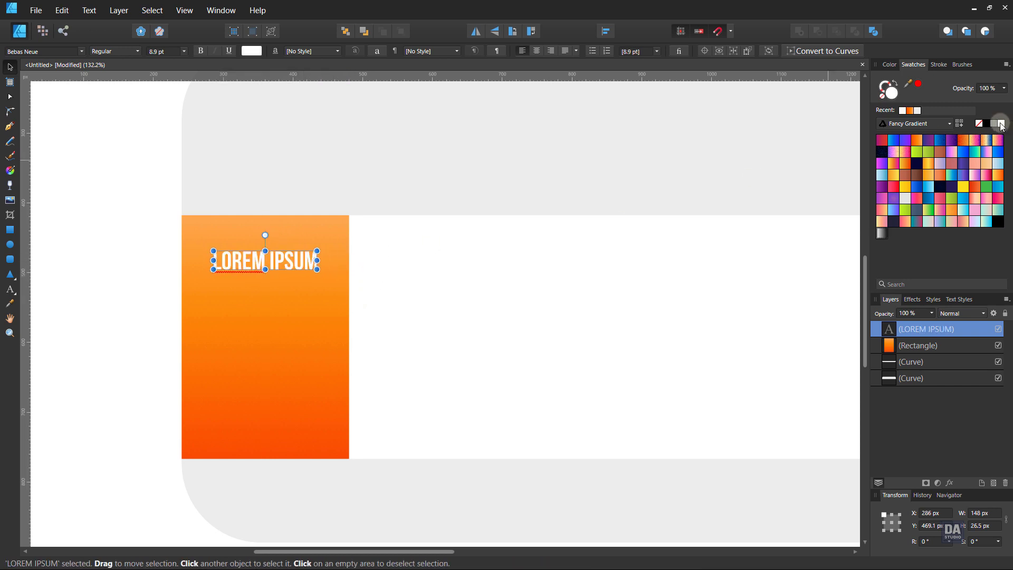
pyautogui.click(536, 316)
# Set the heading's spelling language to None in its character settings.
pyautogui.click(308, 270)
pyautogui.hotkey('ctrl', 't')
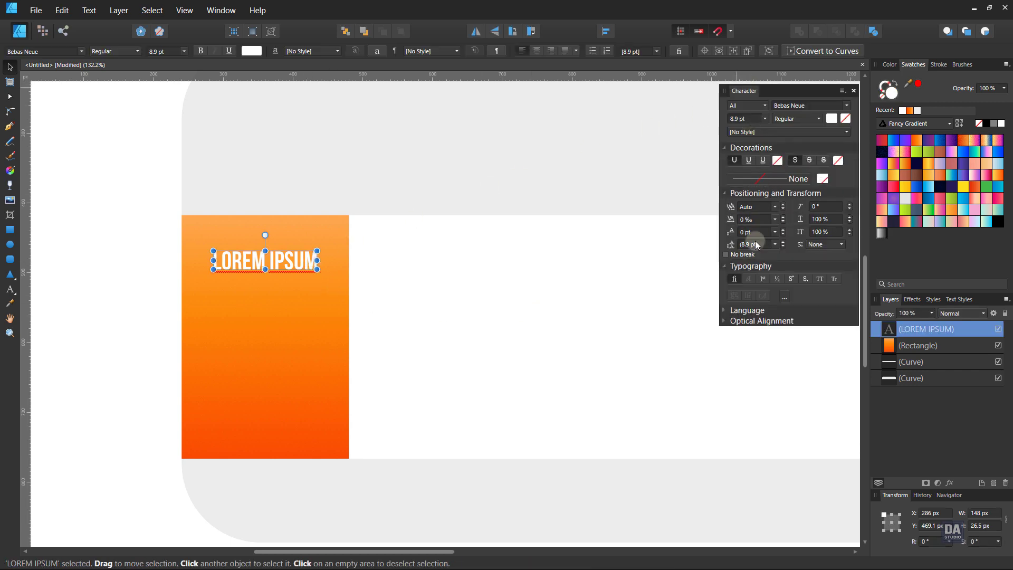
pyautogui.click(725, 313)
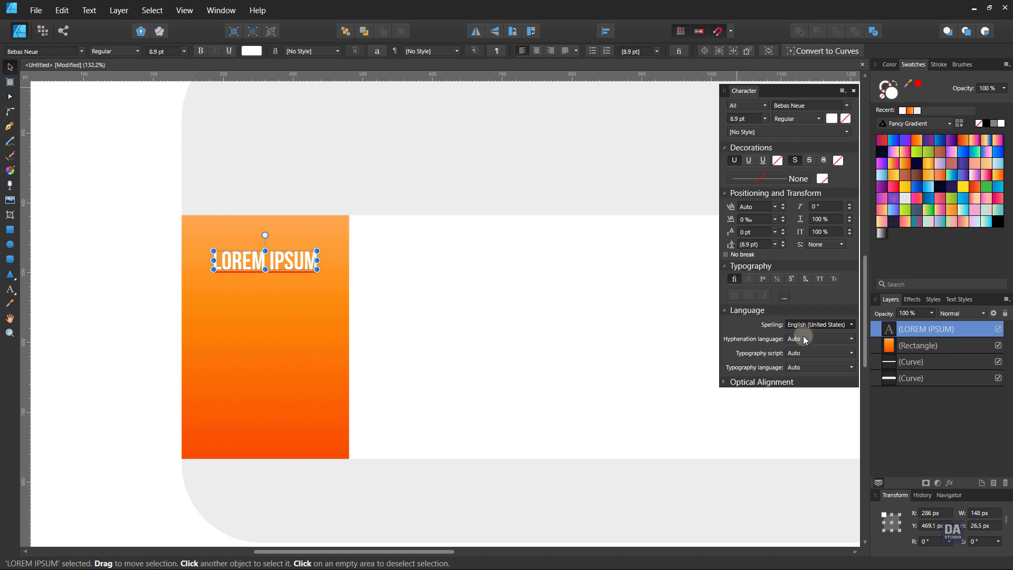
pyautogui.click(800, 340)
pyautogui.click(798, 349)
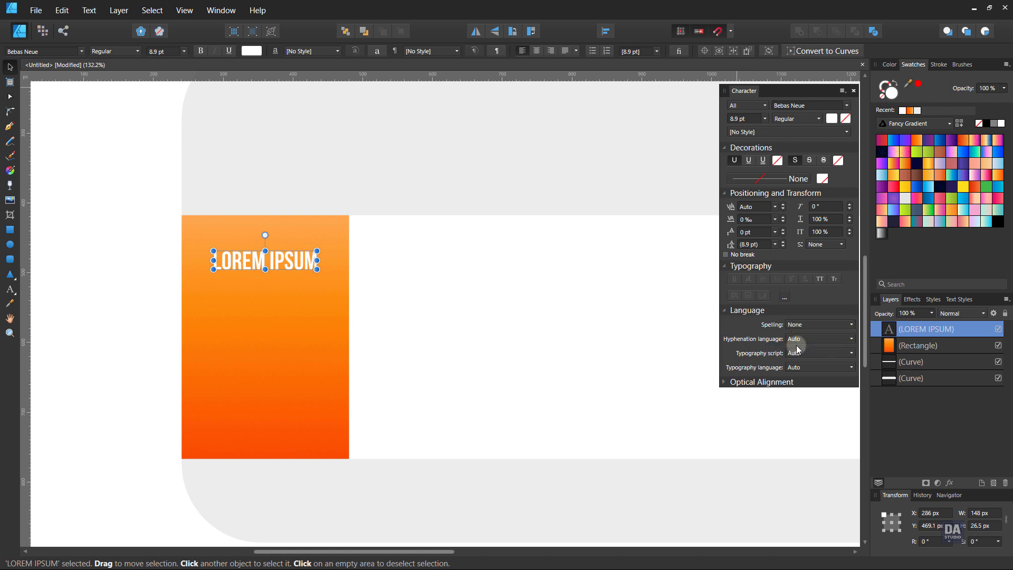
# Close the character settings and draw a text frame about 148 × 169 px directly beneath the LOREM IPSUM heading.
pyautogui.click(853, 91)
pyautogui.click(617, 279)
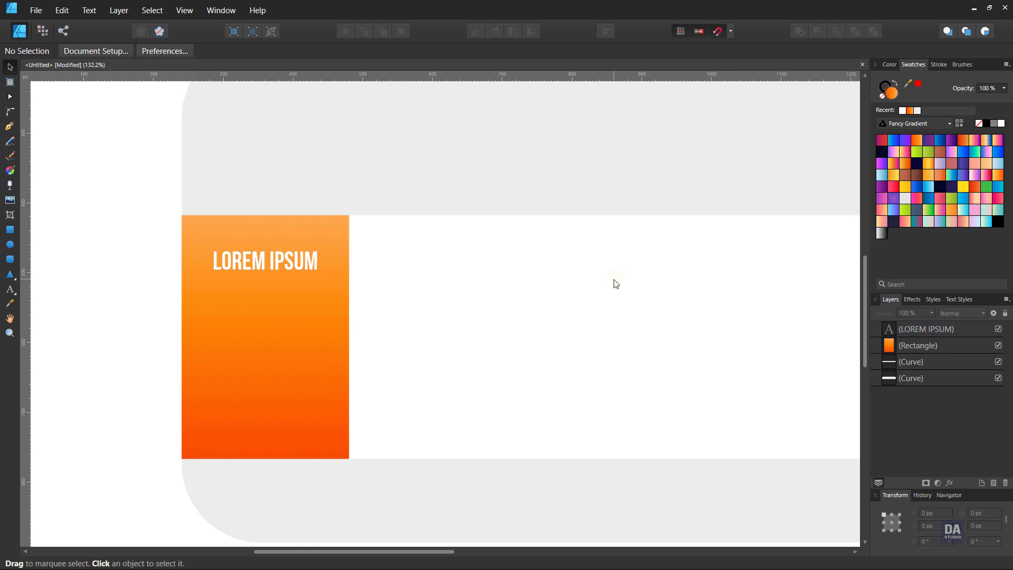
pyautogui.moveTo(460, 320); pyautogui.dragTo(485, 323)
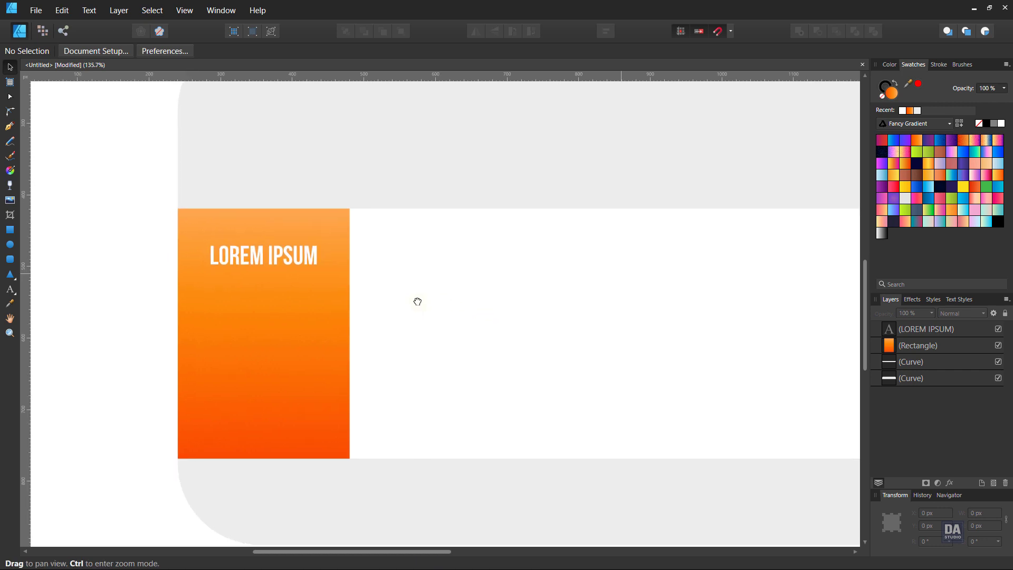
pyautogui.click(10, 291)
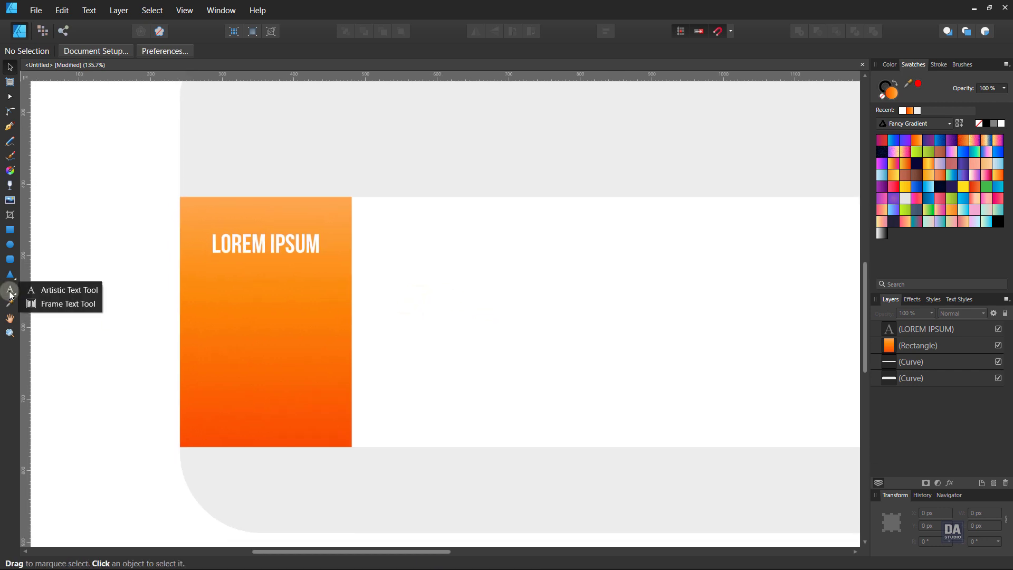
pyautogui.click(46, 305)
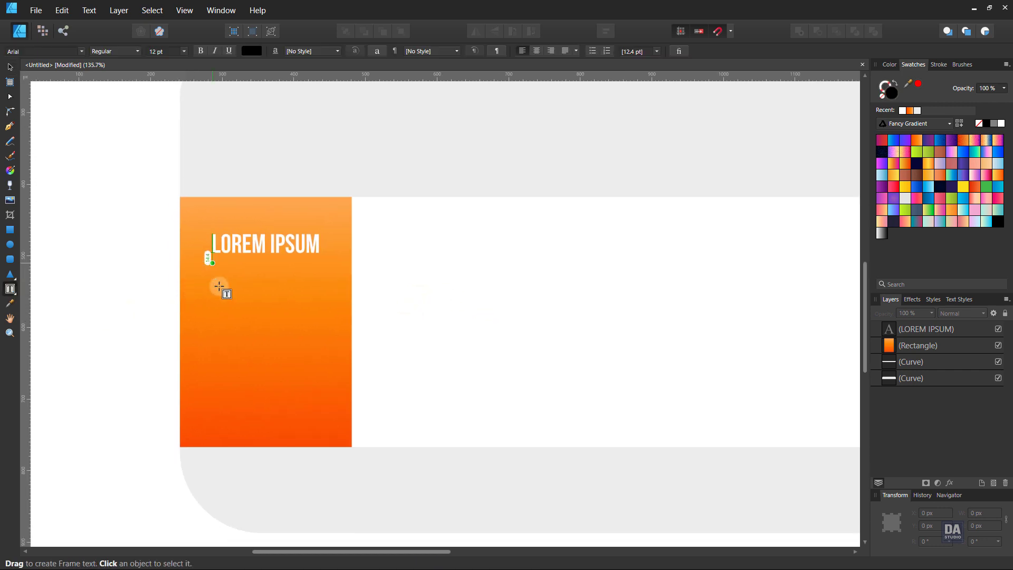
pyautogui.moveTo(212, 263); pyautogui.dragTo(318, 384)
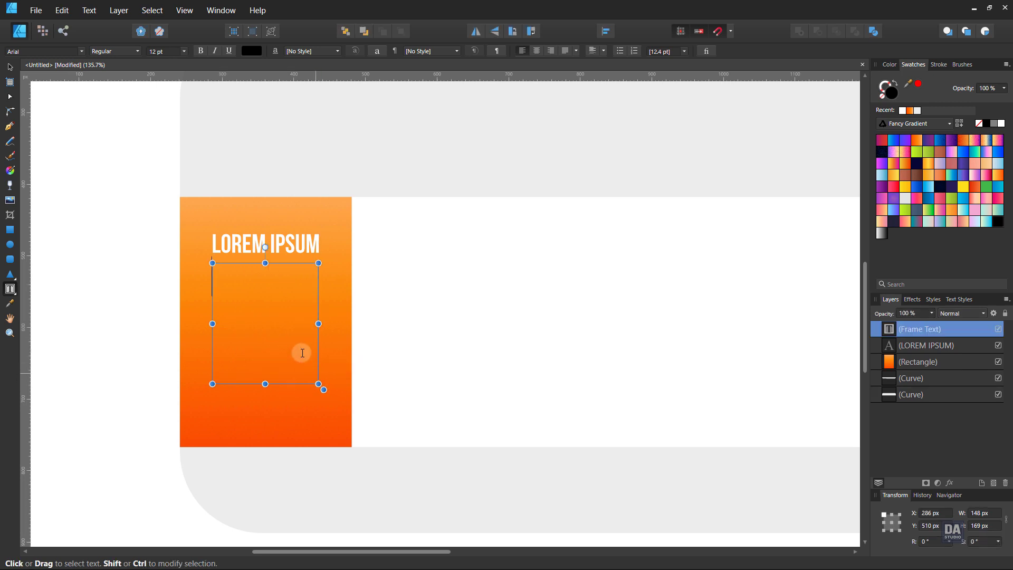
# Fill the new text frame with filler text.
pyautogui.click(90, 10)
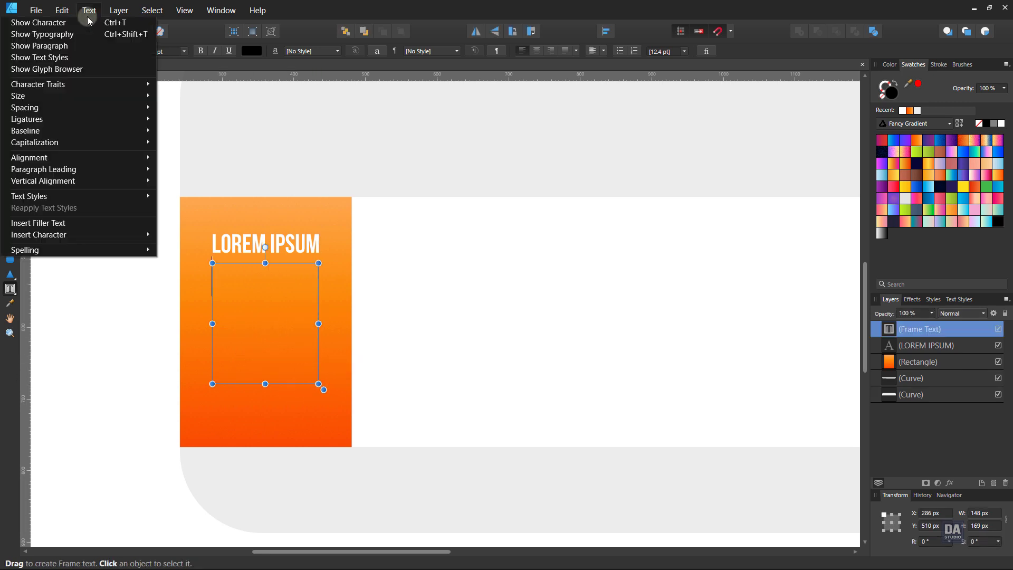
pyautogui.click(61, 224)
pyautogui.click(9, 67)
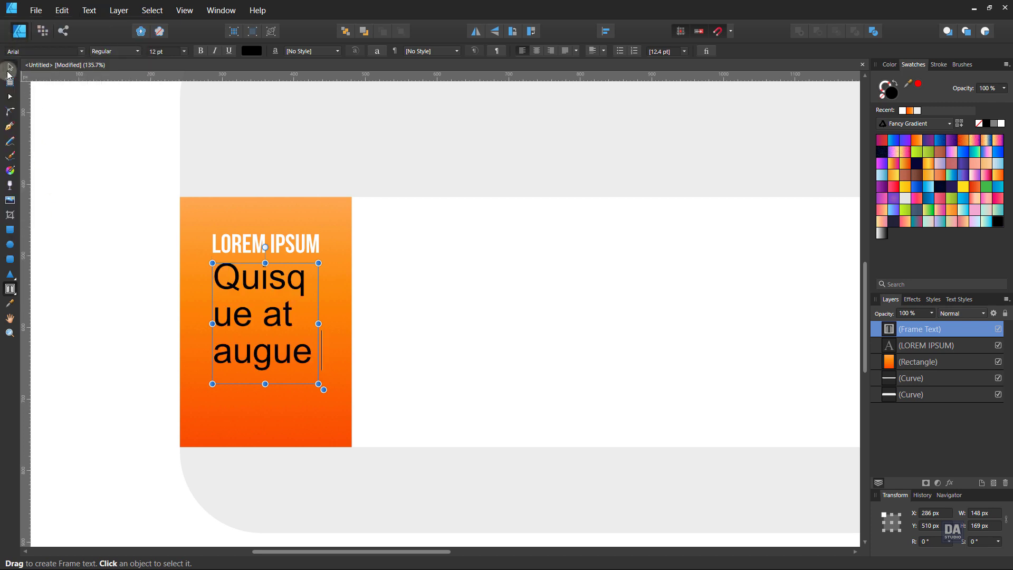
# Set the filler text's font size to 5 pt and centre-align it within its frame.
pyautogui.scroll(-8, 165, 58)
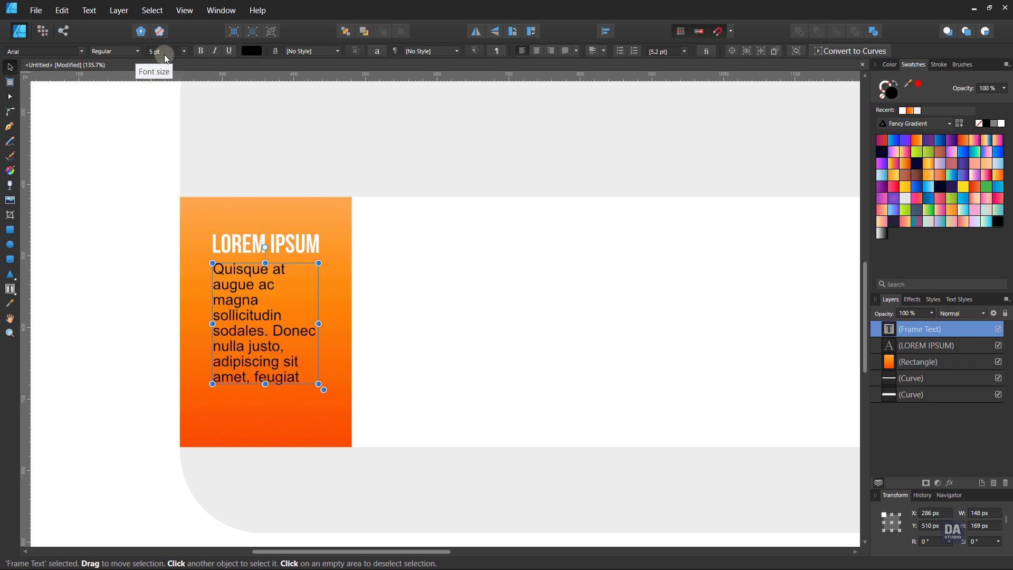
pyautogui.click(536, 52)
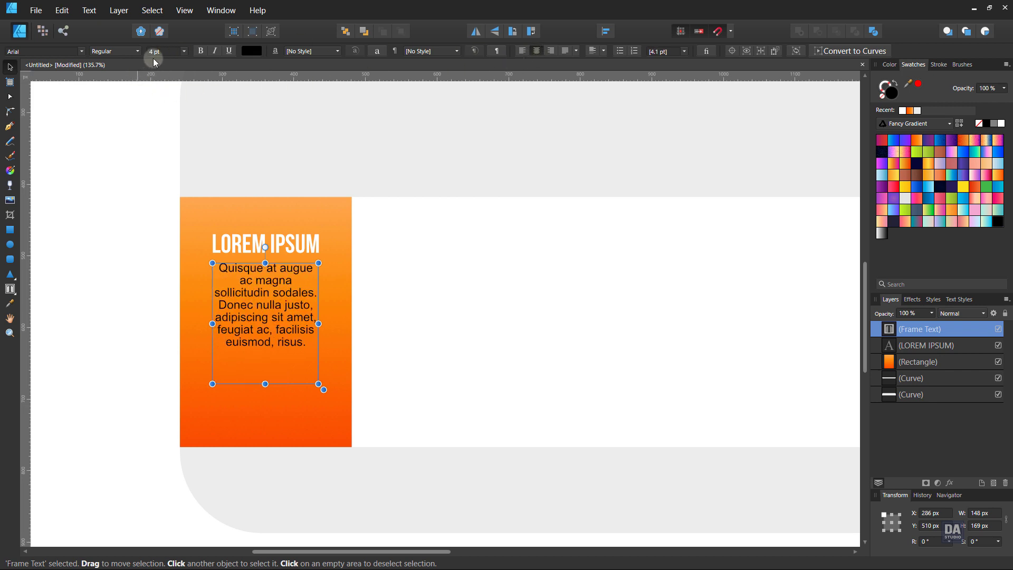
pyautogui.scroll(1, 156, 55)
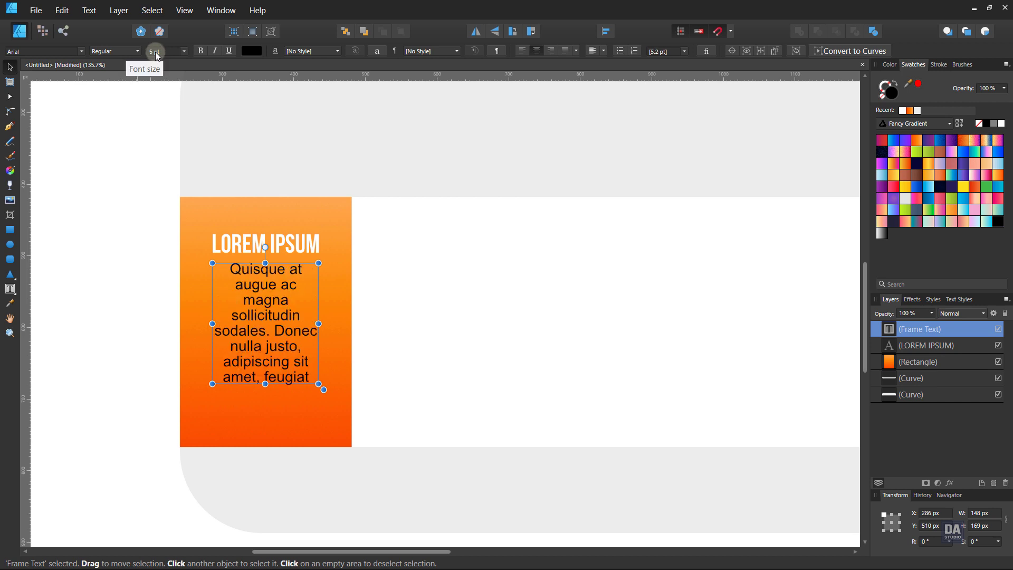
pyautogui.click(129, 240)
# Colour the filler text under the heading white.
pyautogui.scroll(-4, 135, 259)
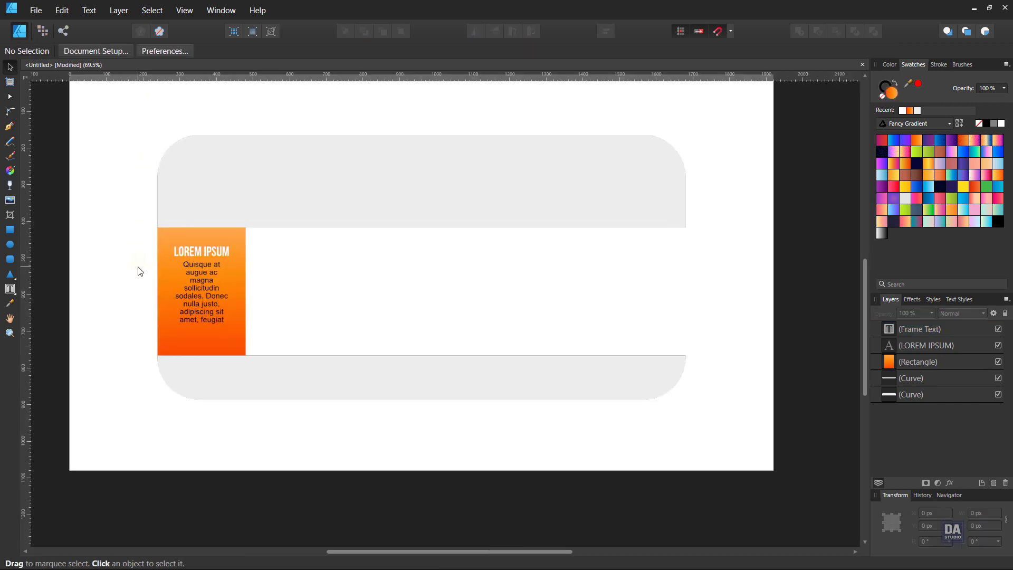
pyautogui.click(180, 288)
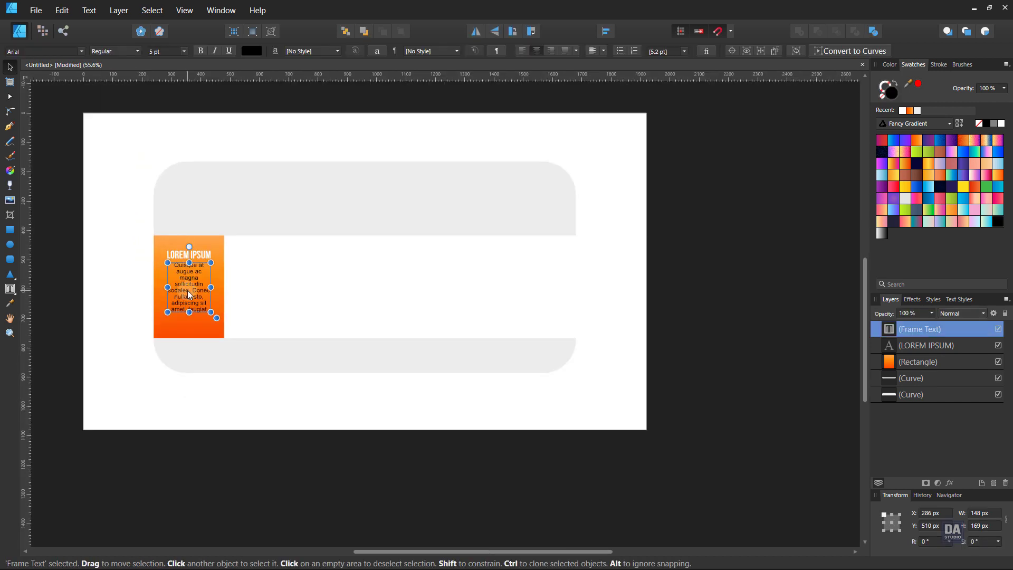
pyautogui.click(1002, 123)
pyautogui.click(539, 283)
# Show the Assets library and switch it to the Icons & Logo Templates category.
pyautogui.press('space')
pyautogui.moveTo(475, 296); pyautogui.dragTo(543, 353)
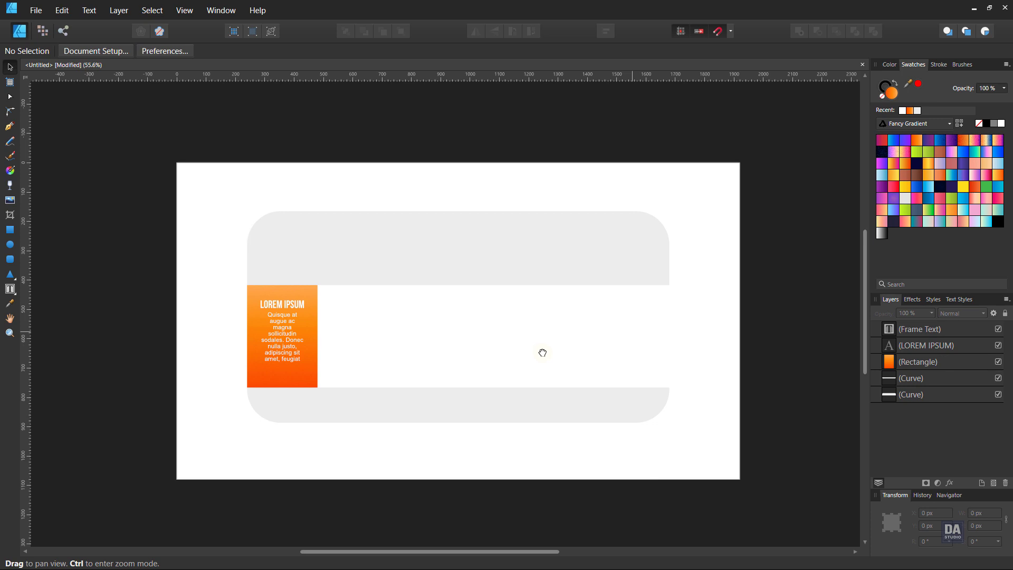
pyautogui.moveTo(387, 338); pyautogui.dragTo(404, 345)
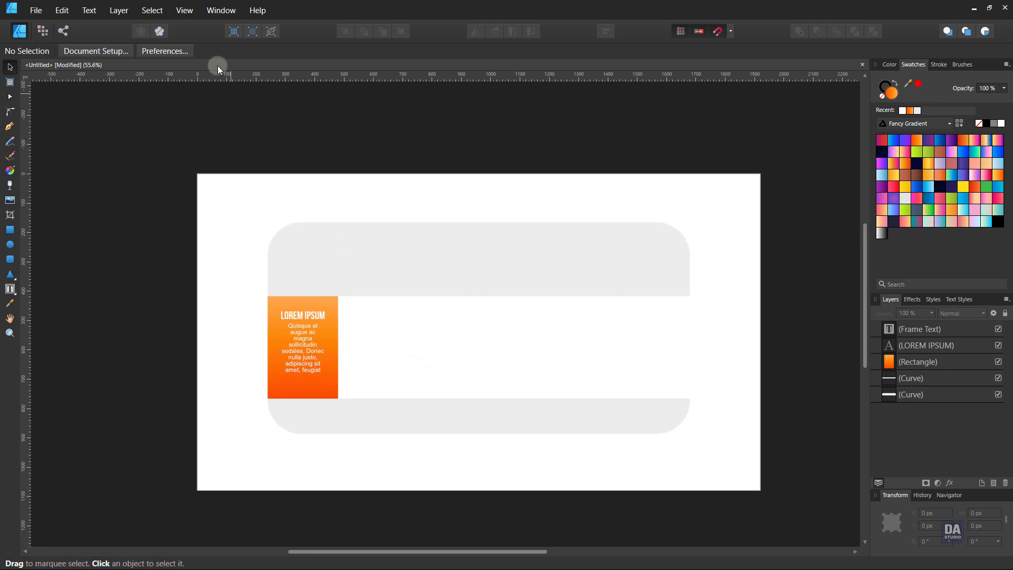
pyautogui.click(190, 13)
pyautogui.moveTo(175, 210)
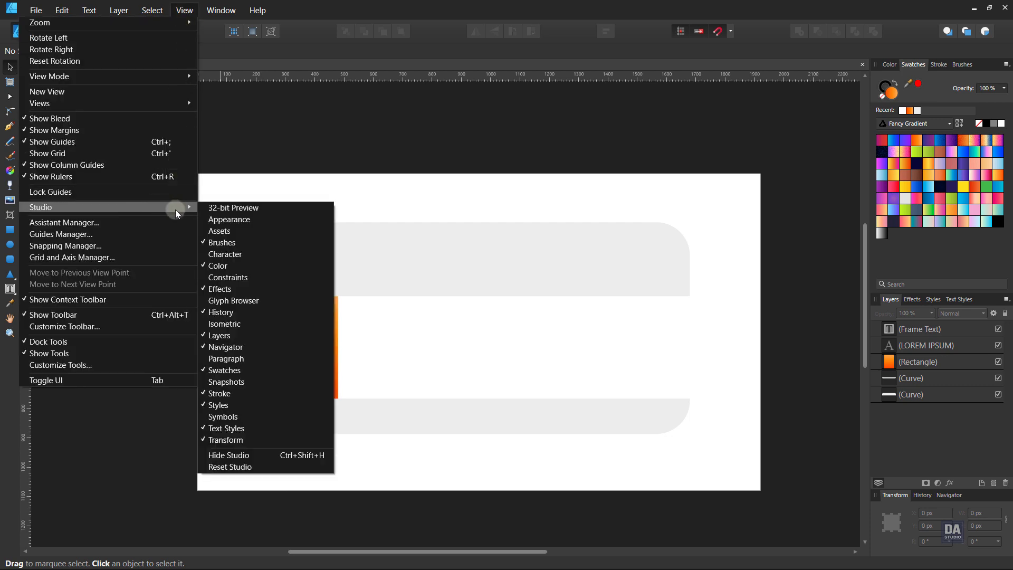
pyautogui.click(215, 231)
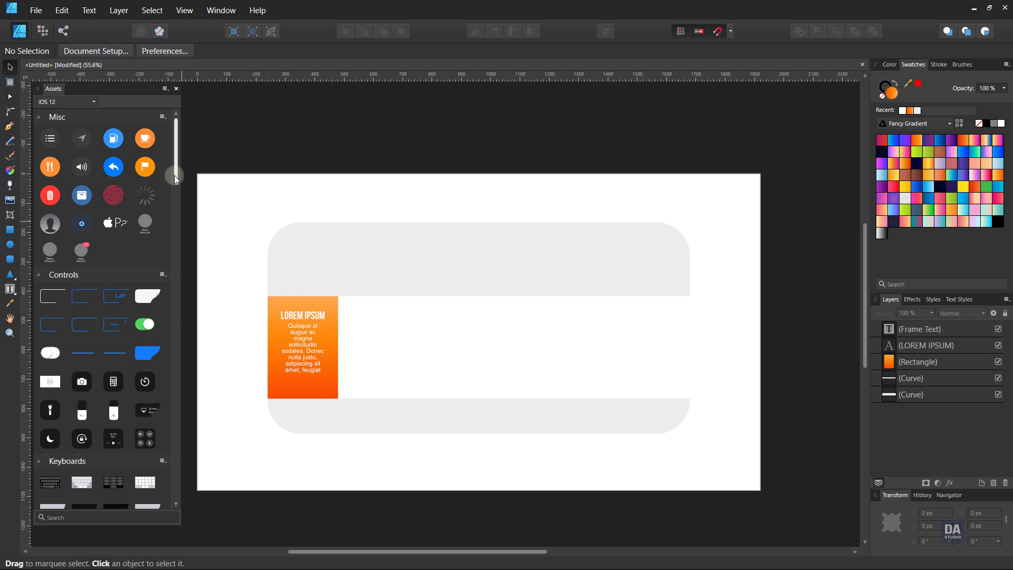
pyautogui.moveTo(174, 175)
pyautogui.mouseDown()
pyautogui.moveTo(177, 192)
pyautogui.moveTo(177, 159)
pyautogui.mouseUp()
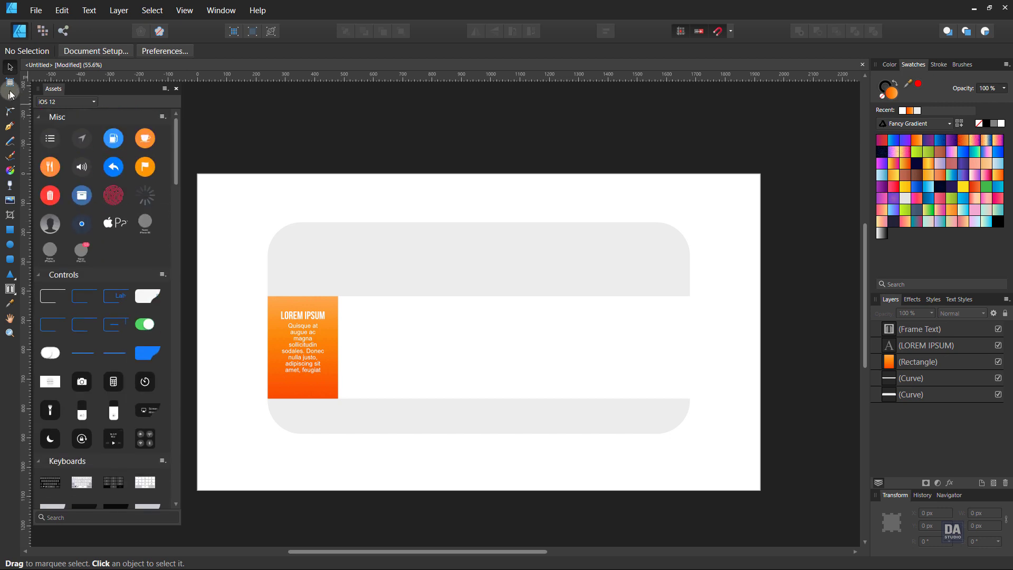
pyautogui.click(48, 100)
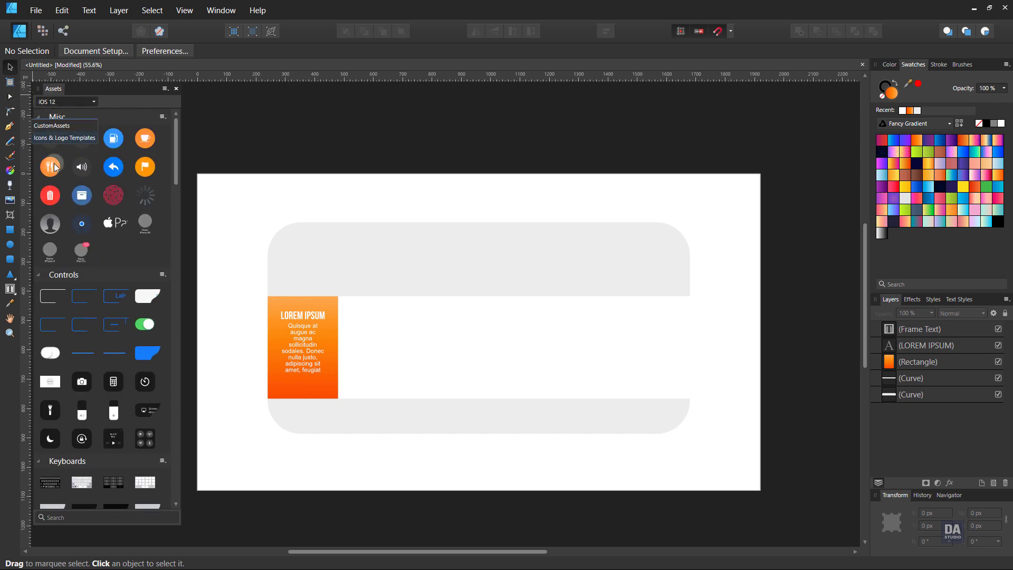
pyautogui.click(58, 129)
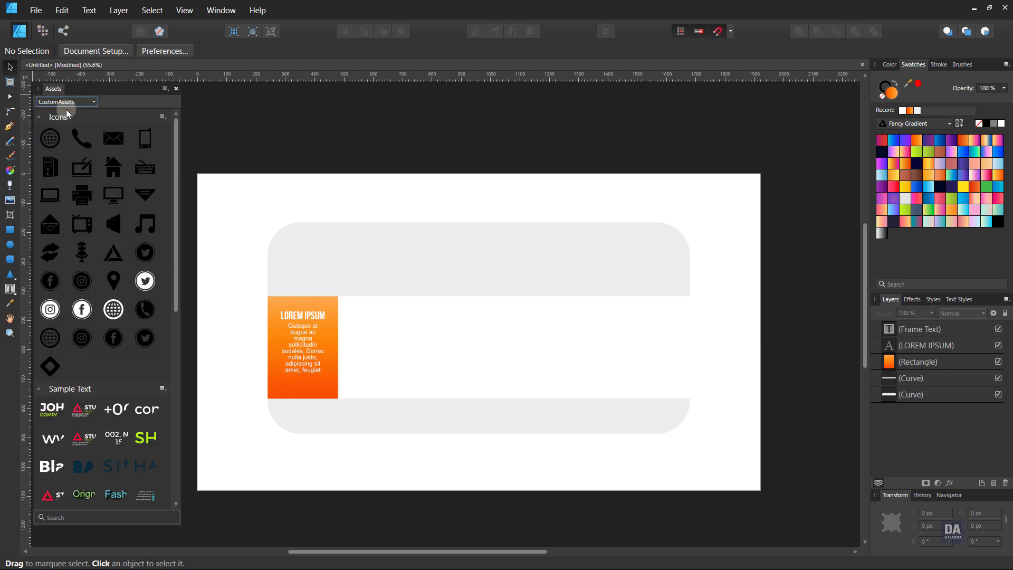
pyautogui.click(67, 101)
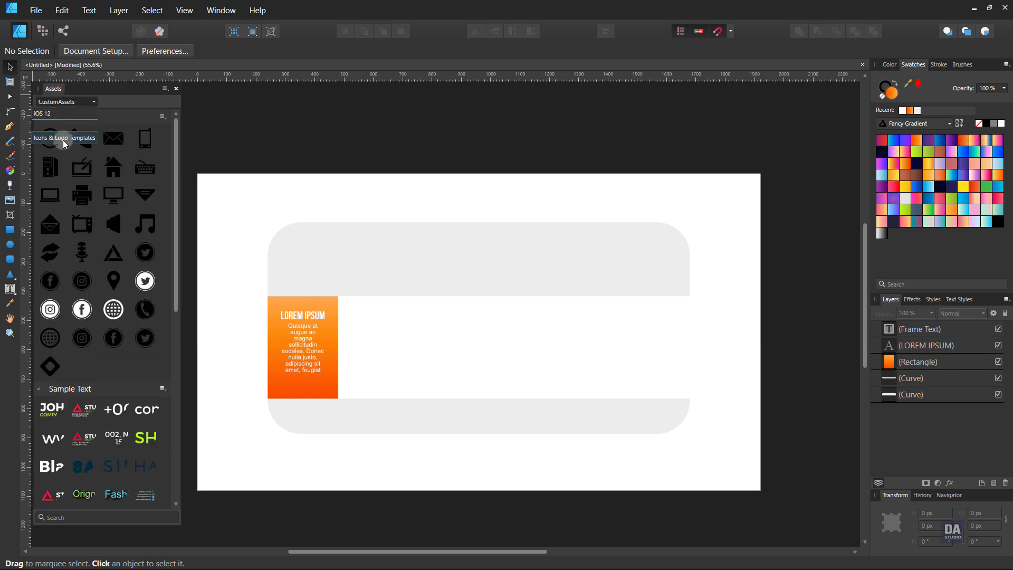
pyautogui.click(62, 139)
# Place the person icon from Multimedia Icons below the filler text, scaled down to about 40 × 53 px.
pyautogui.moveTo(176, 189); pyautogui.dragTo(184, 359)
pyautogui.moveTo(86, 190); pyautogui.dragTo(298, 391)
pyautogui.scroll(8, 298, 391)
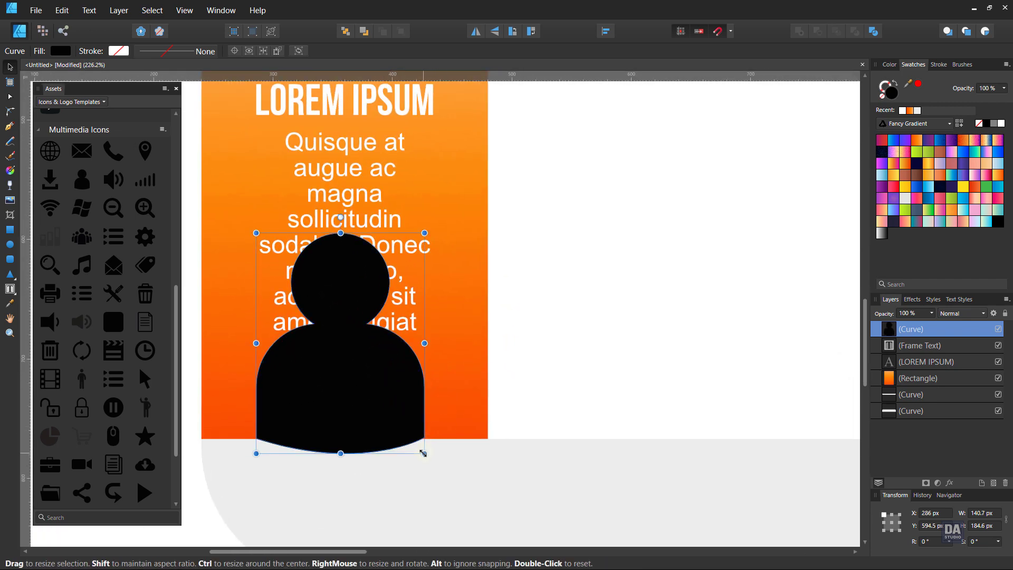
pyautogui.moveTo(424, 453); pyautogui.dragTo(366, 421)
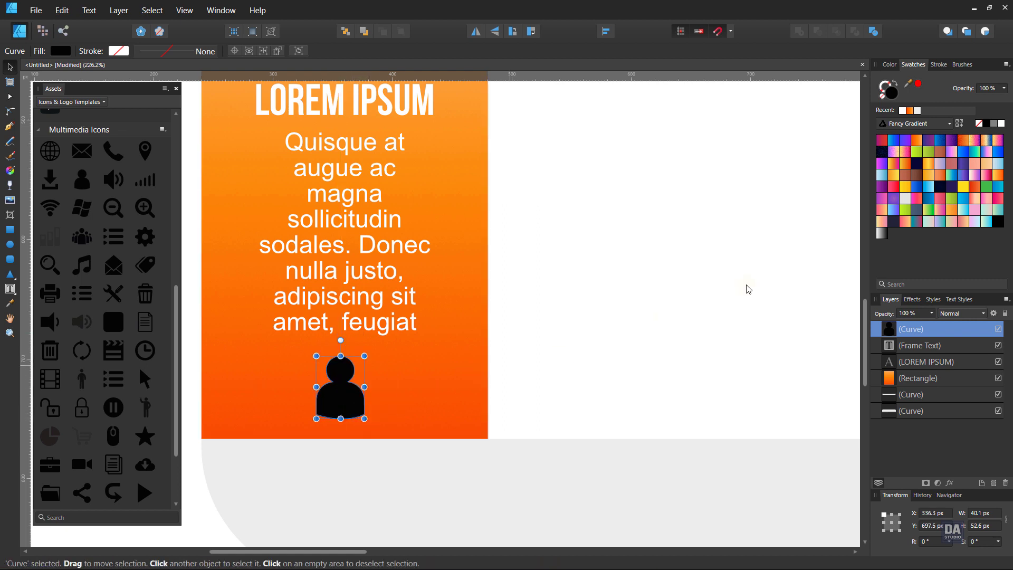
# Colour the person icon on the orange rectangle white.
pyautogui.click(1002, 125)
pyautogui.click(743, 306)
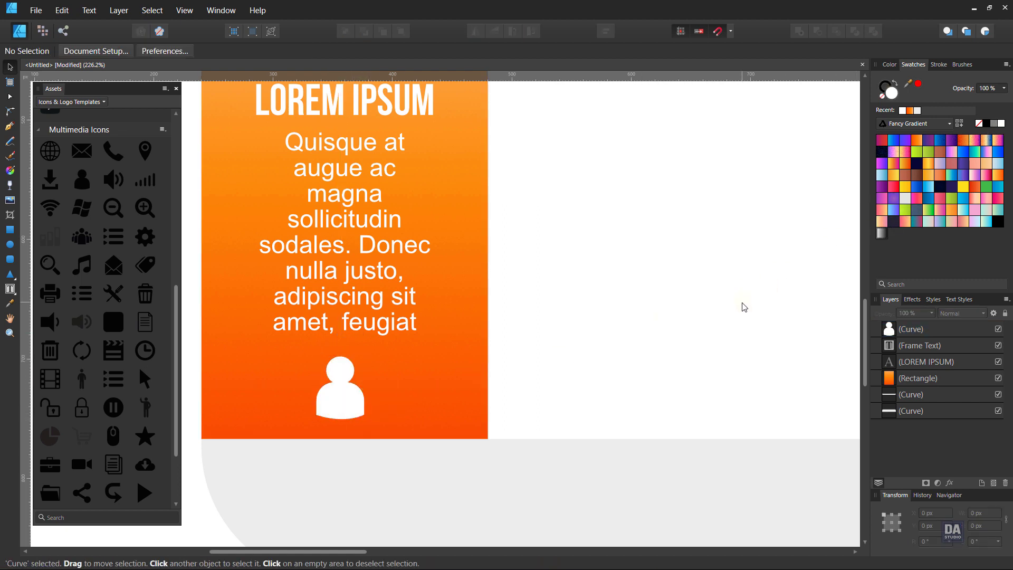
# Draw a rounded square about 80 × 80 px on the grey bar, centred just above the orange rectangle.
pyautogui.moveTo(552, 327); pyautogui.dragTo(380, 302)
pyautogui.moveTo(629, 293); pyautogui.dragTo(339, 302)
pyautogui.moveTo(429, 306); pyautogui.dragTo(402, 318)
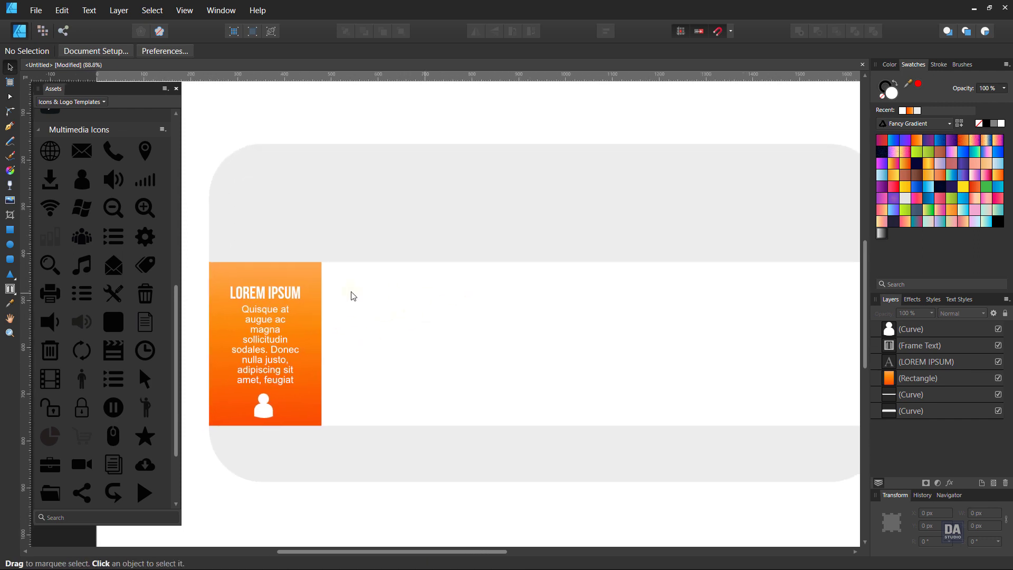
pyautogui.click(11, 232)
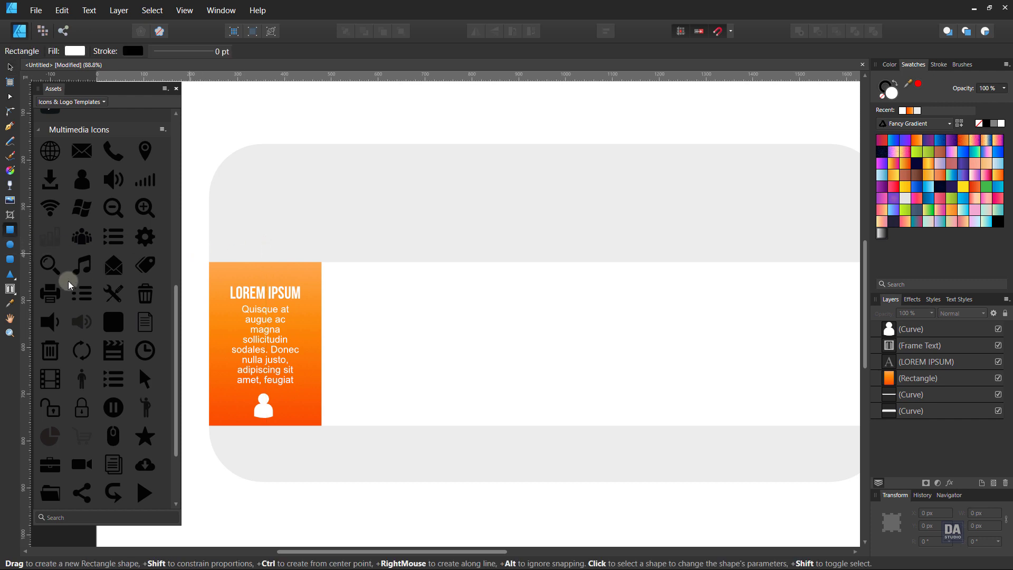
pyautogui.click(10, 259)
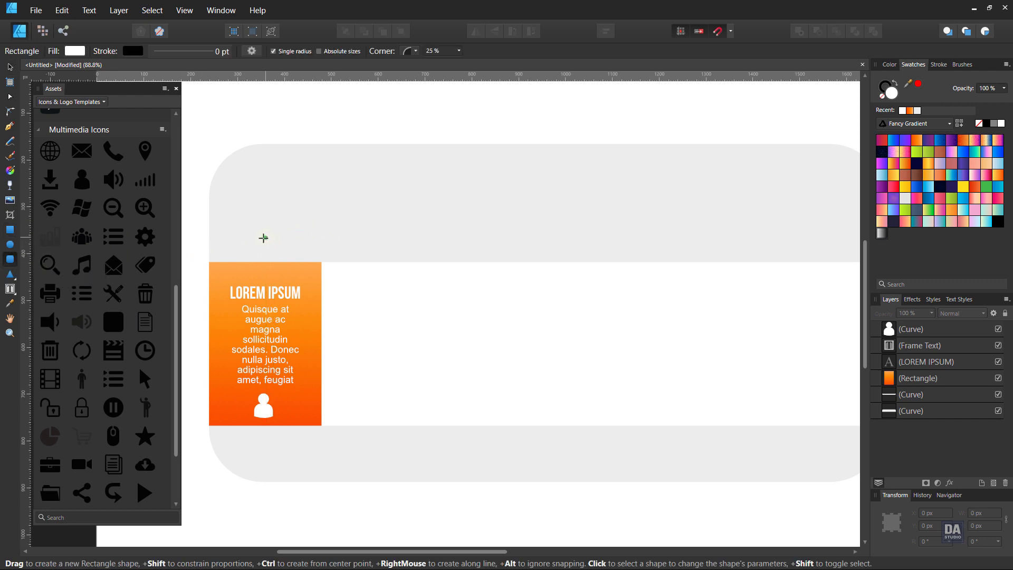
pyautogui.moveTo(255, 232); pyautogui.dragTo(283, 257)
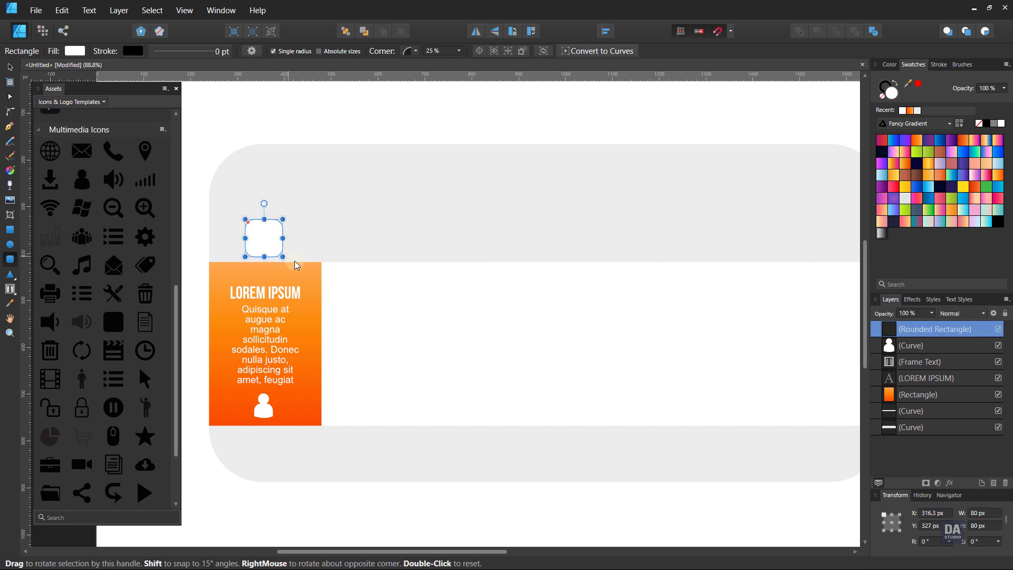
# Fill the rounded square with the orange Fancy Gradient swatch and angle the gradient diagonally from its lower-left to its upper-right corner.
pyautogui.click(917, 140)
pyautogui.press('g')
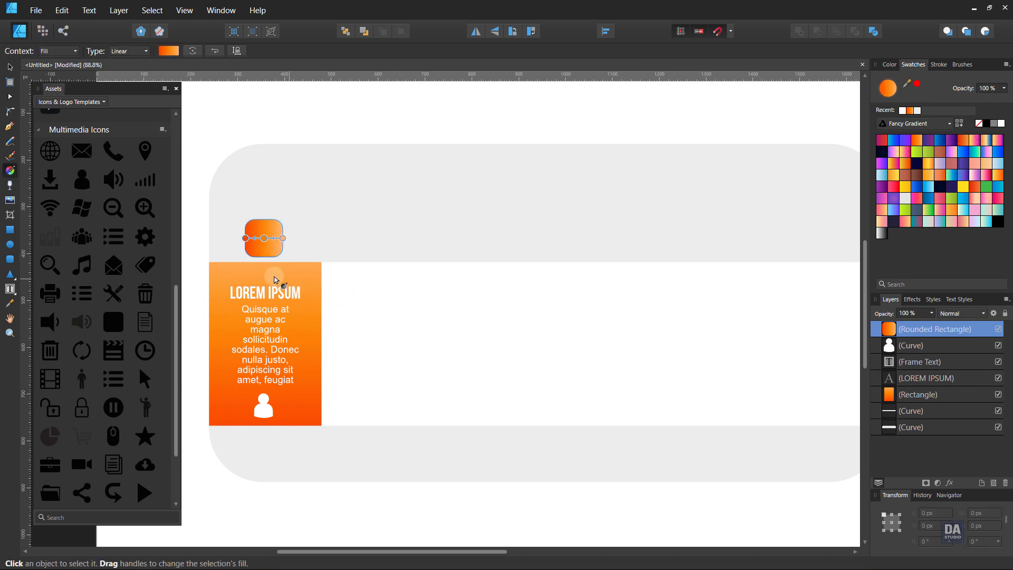
pyautogui.moveTo(245, 257); pyautogui.dragTo(288, 202)
pyautogui.moveTo(245, 259); pyautogui.dragTo(236, 261)
pyautogui.moveTo(289, 205); pyautogui.dragTo(292, 210)
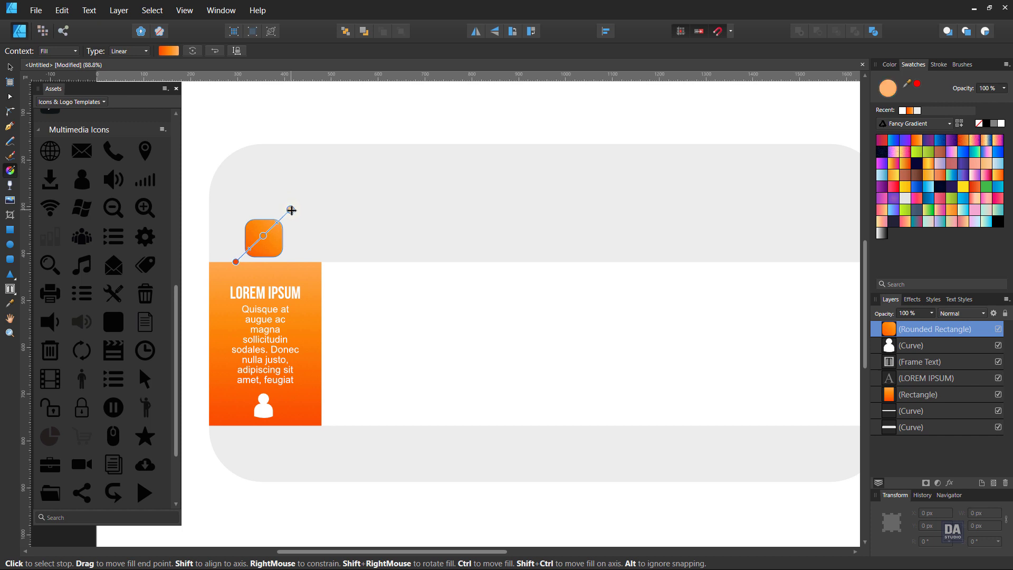
pyautogui.press('v')
pyautogui.click(368, 307)
# Duplicate the LOREM IPSUM heading onto the rounded square and bring the copy to the front.
pyautogui.moveTo(231, 257); pyautogui.dragTo(389, 244)
pyautogui.click(368, 234)
pyautogui.click(561, 349)
pyautogui.moveTo(504, 321); pyautogui.dragTo(516, 362)
pyautogui.moveTo(362, 375); pyautogui.dragTo(362, 250)
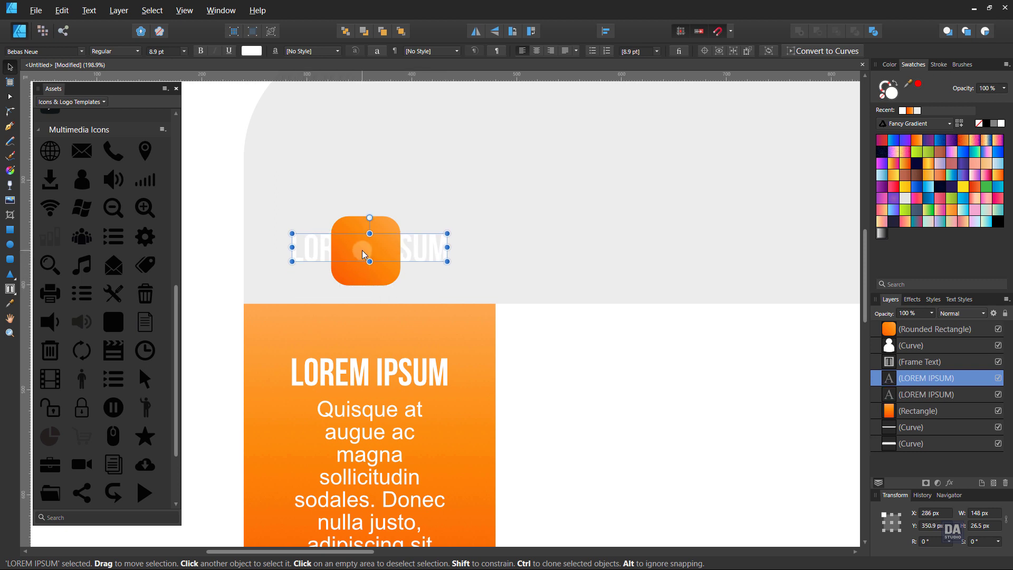
pyautogui.hotkey('ctrl', 'shift', ']')
# Change the copied heading's text to 01 and centre it on the rounded square.
pyautogui.doubleClick(362, 251)
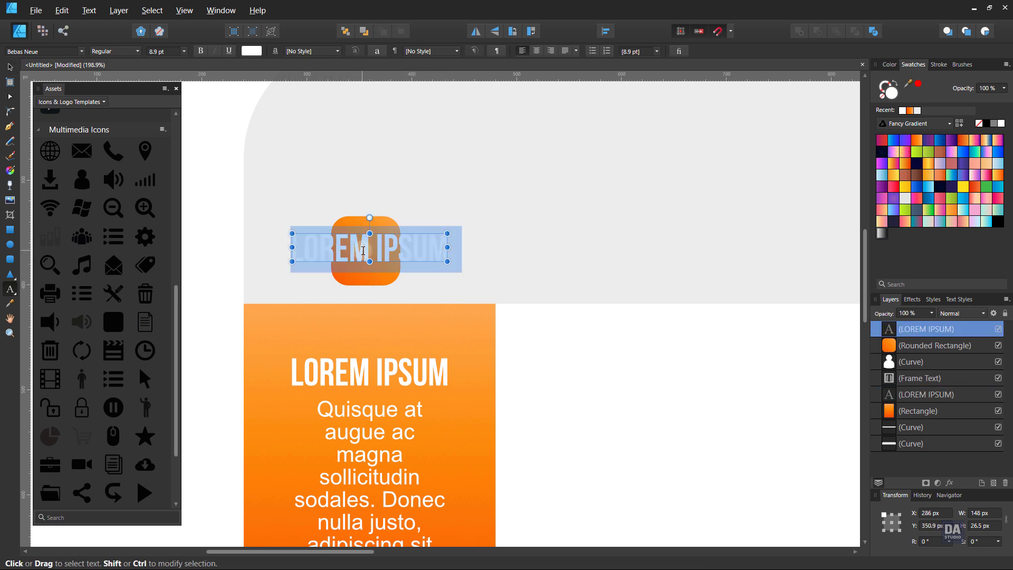
pyautogui.write('01')
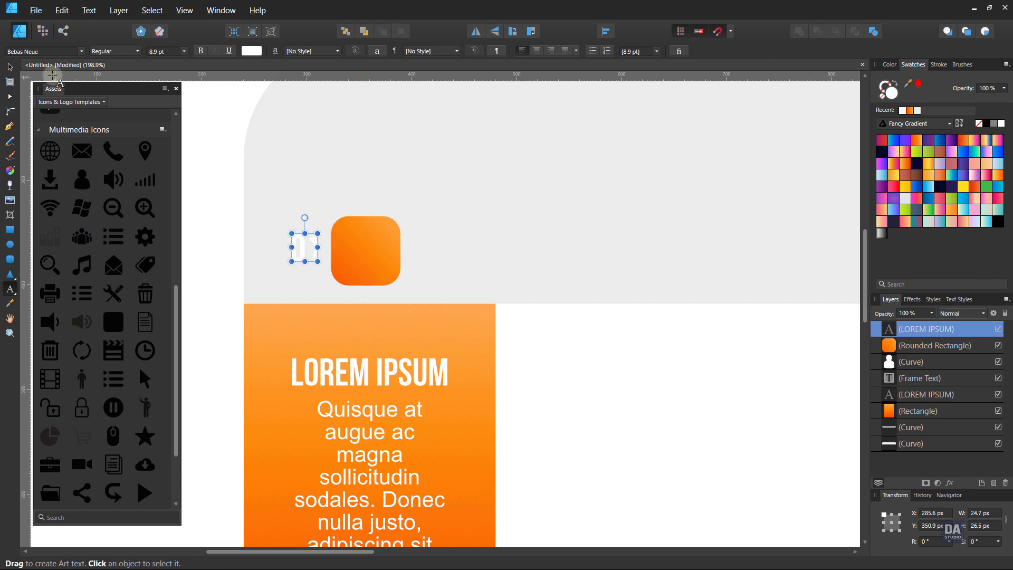
pyautogui.click(13, 67)
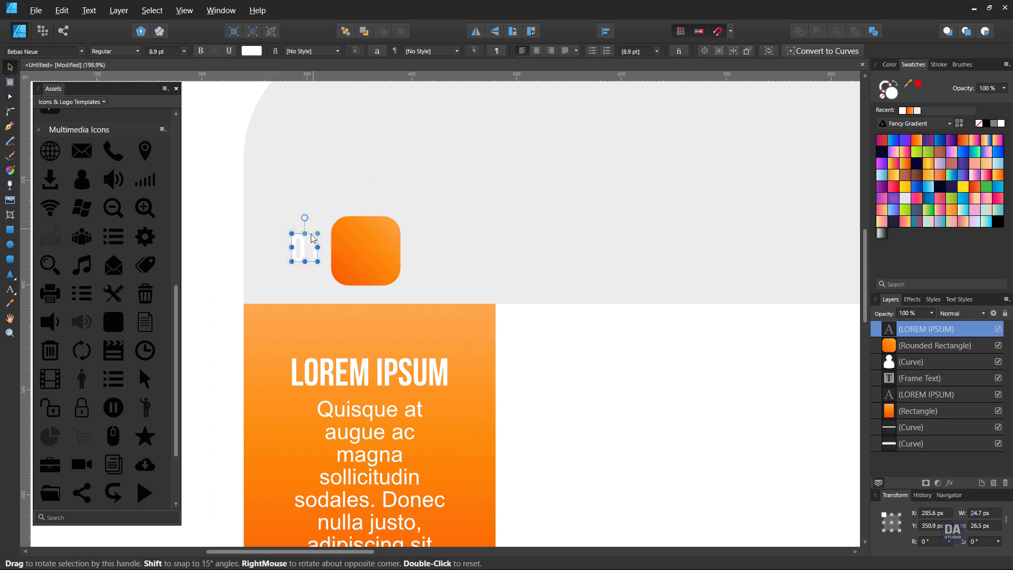
pyautogui.moveTo(308, 255); pyautogui.dragTo(366, 257)
pyautogui.click(550, 380)
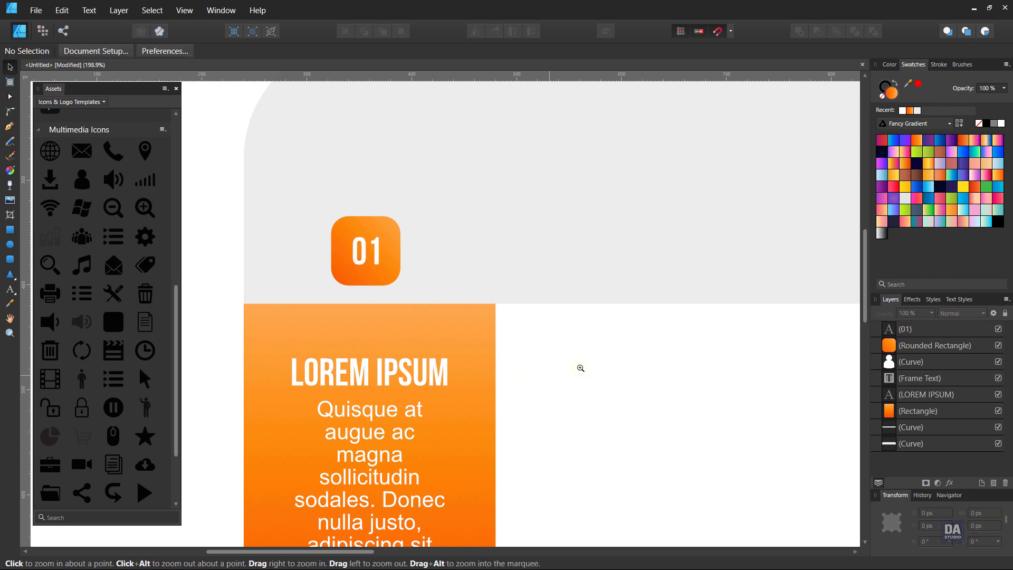
pyautogui.moveTo(581, 367); pyautogui.dragTo(314, 316)
pyautogui.moveTo(588, 354); pyautogui.dragTo(425, 320)
pyautogui.moveTo(656, 378); pyautogui.dragTo(499, 331)
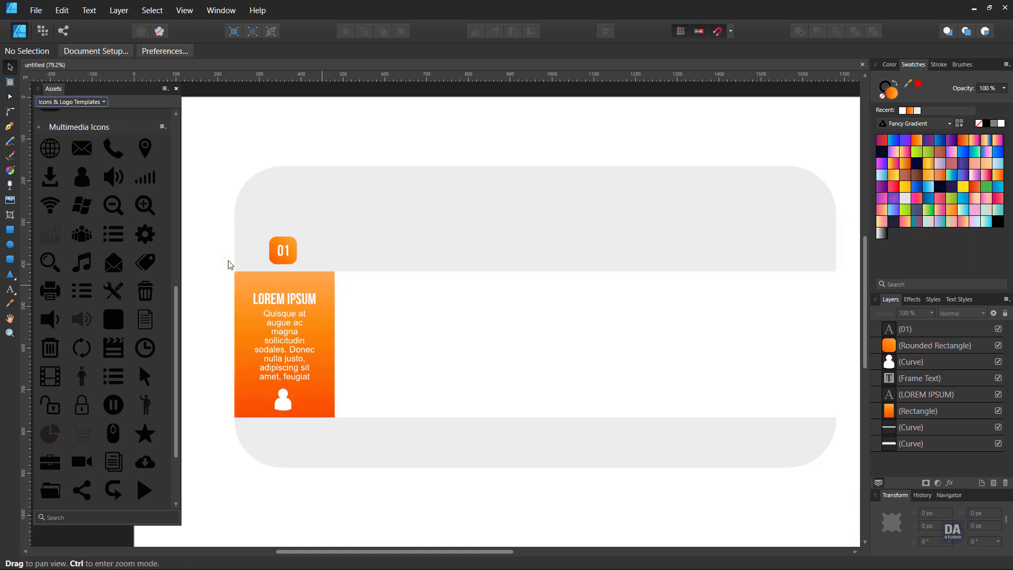
# Duplicate the complete orange column with its text, icon and badge five times side by side, forming a row of six adjoining columns.
pyautogui.moveTo(221, 243); pyautogui.dragTo(340, 391)
pyautogui.moveTo(222, 223)
pyautogui.mouseDown()
pyautogui.moveTo(320, 332)
pyautogui.moveTo(355, 432)
pyautogui.moveTo(397, 409)
pyautogui.moveTo(429, 413)
pyautogui.mouseUp()
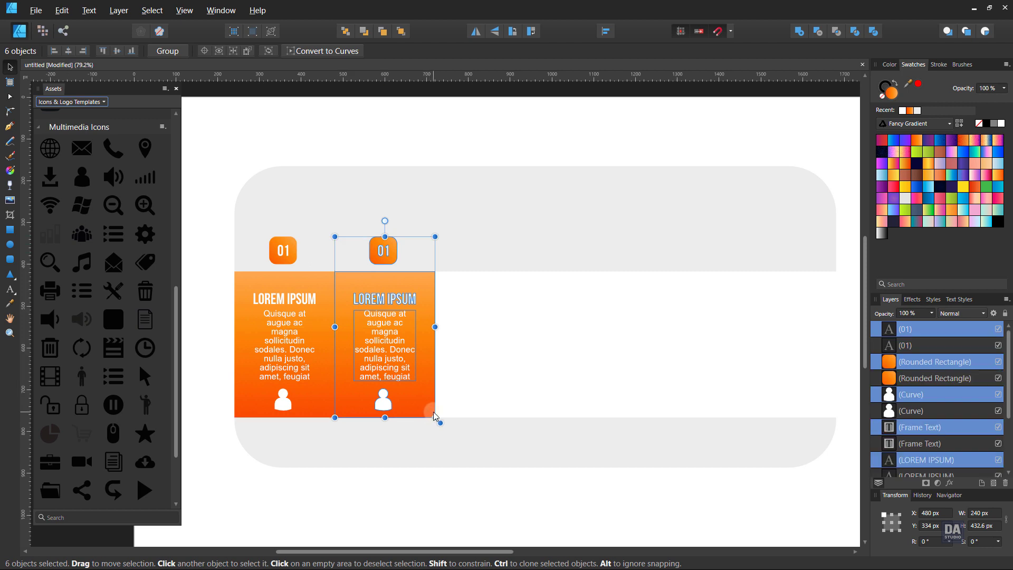
pyautogui.hotkey('ctrl', 'j')
pyautogui.hotkey('ctrl', 'j')
pyautogui.hotkey('ctrl', 'j')
pyautogui.hotkey('ctrl', 'j')
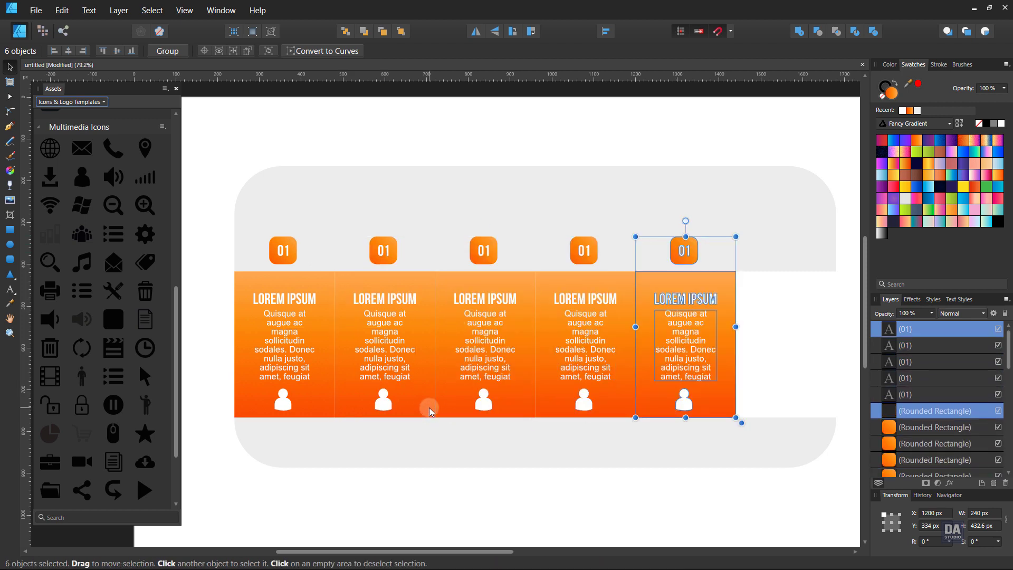
# Fill the second column's rectangle and its badge with the Fancy Gradient swatch that runs from yellow to orange.
pyautogui.press('space')
pyautogui.moveTo(489, 490); pyautogui.dragTo(462, 478)
pyautogui.click(389, 386)
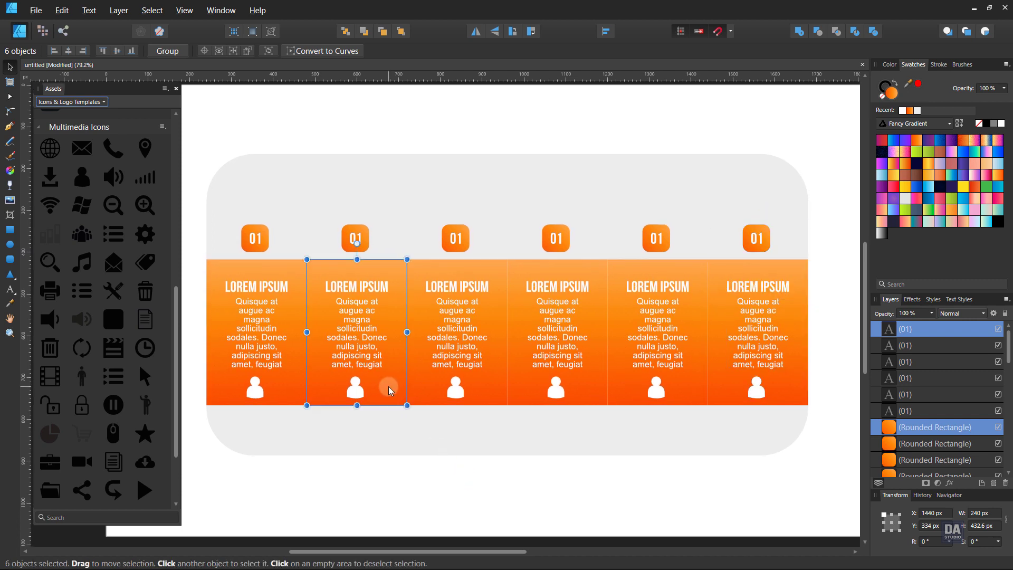
pyautogui.keyDown('shift'); pyautogui.click(367, 242); pyautogui.keyUp('shift')
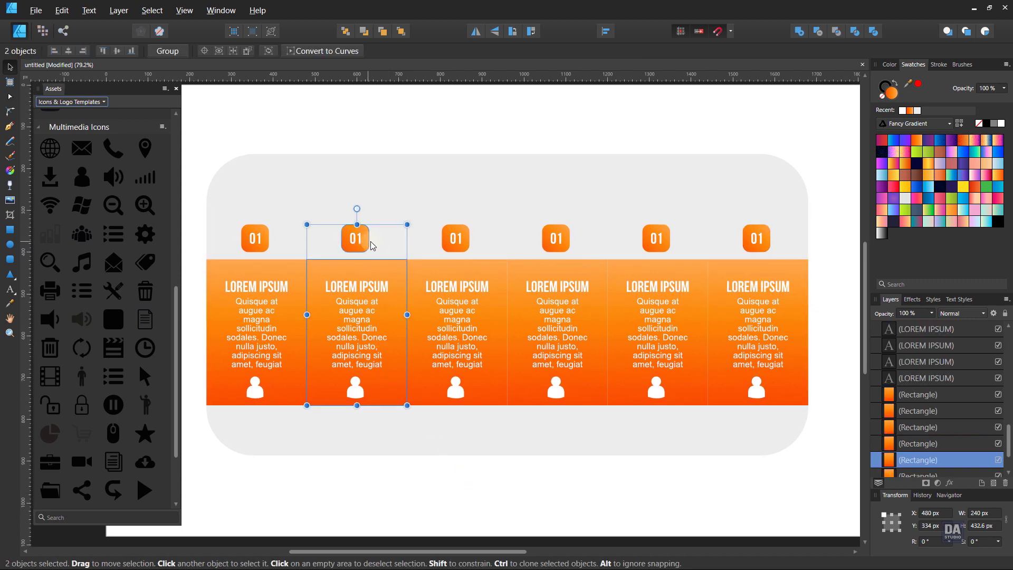
pyautogui.click(907, 186)
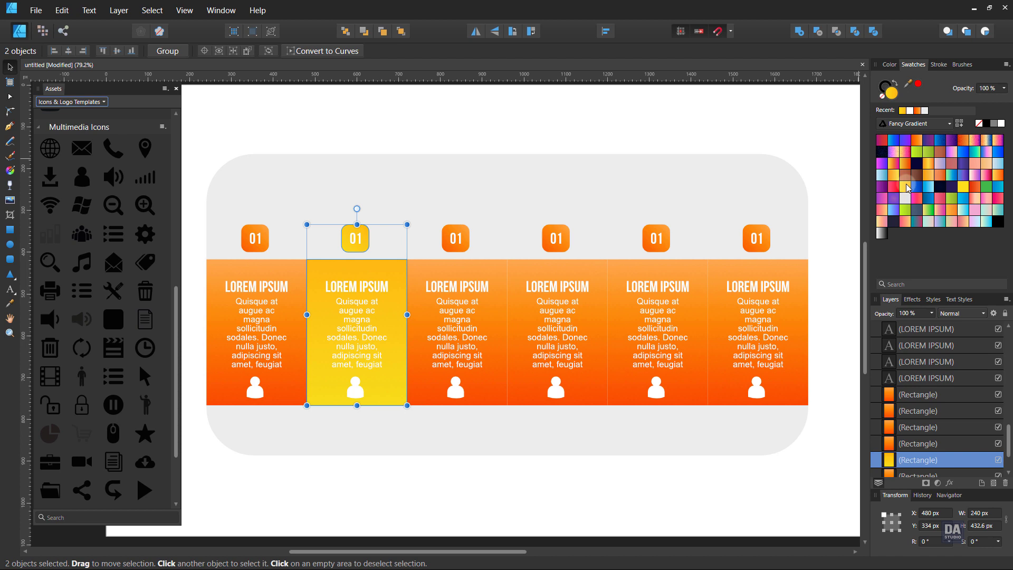
pyautogui.click(896, 178)
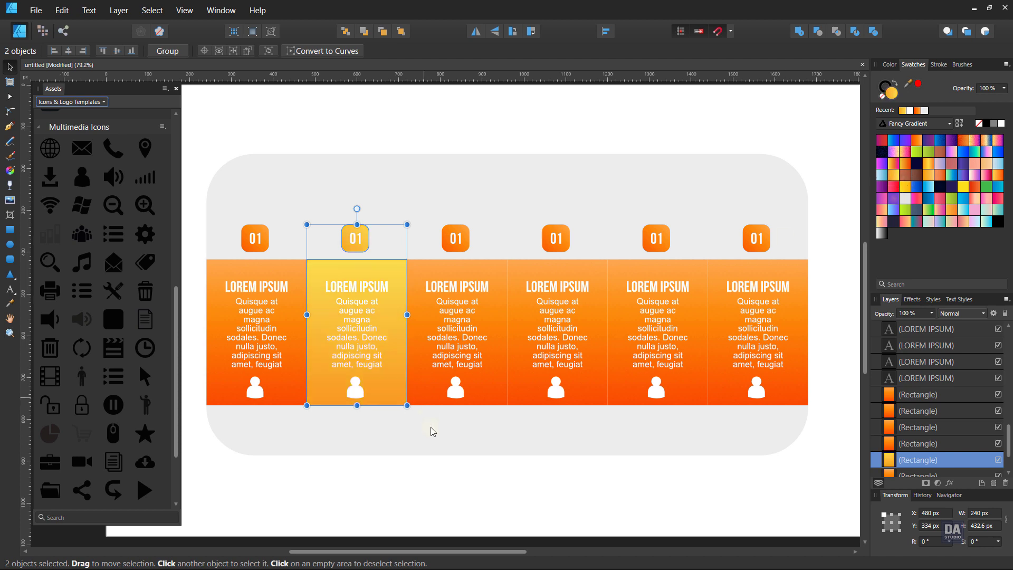
pyautogui.click(464, 500)
# Fill the third column's rectangle and its badge with the purple-to-blue Fancy Gradient swatch.
pyautogui.click(477, 280)
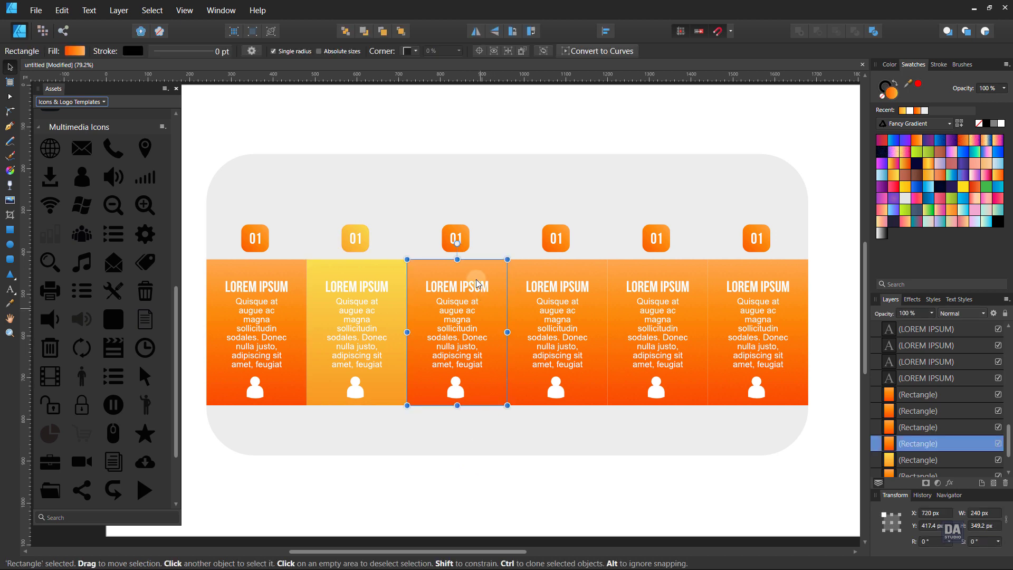
pyautogui.keyDown('shift'); pyautogui.click(456, 239); pyautogui.keyUp('shift')
pyautogui.click(908, 141)
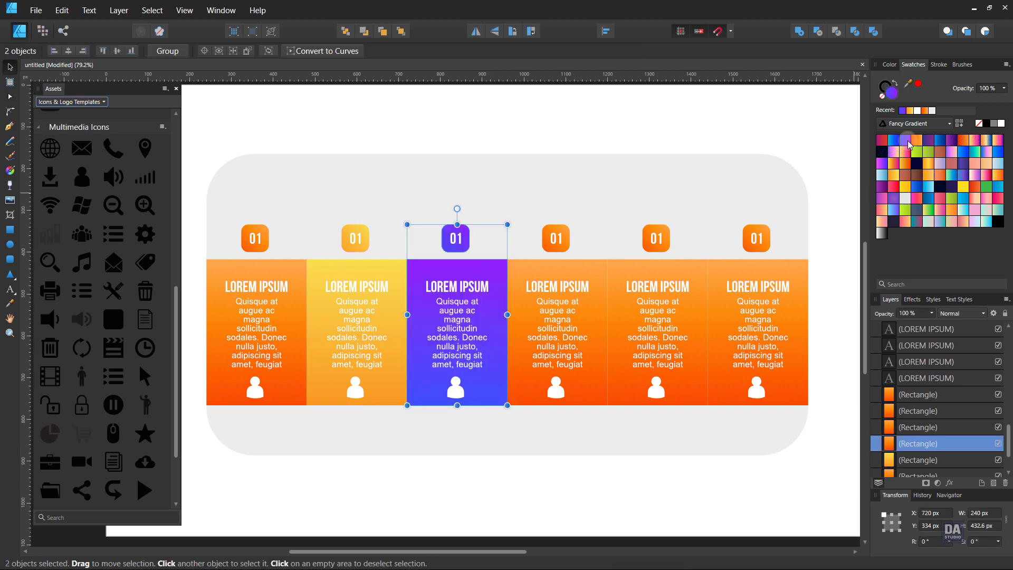
# Fill the fourth column and its badge with the blue-to-cyan Fancy Gradient swatch and reverse the column's gradient so cyan is at the top.
pyautogui.click(598, 384)
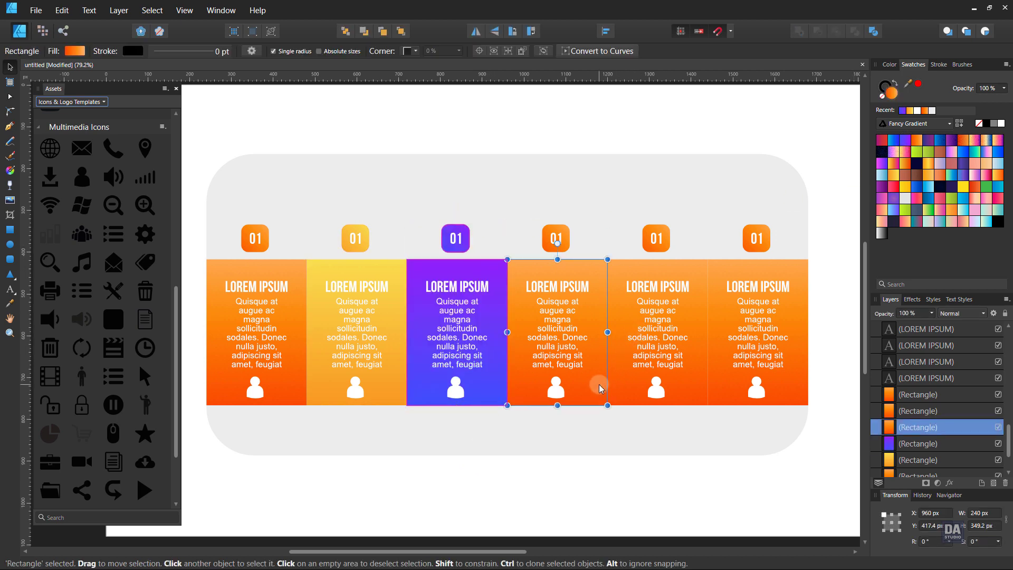
pyautogui.keyDown('shift'); pyautogui.click(570, 248); pyautogui.keyUp('shift')
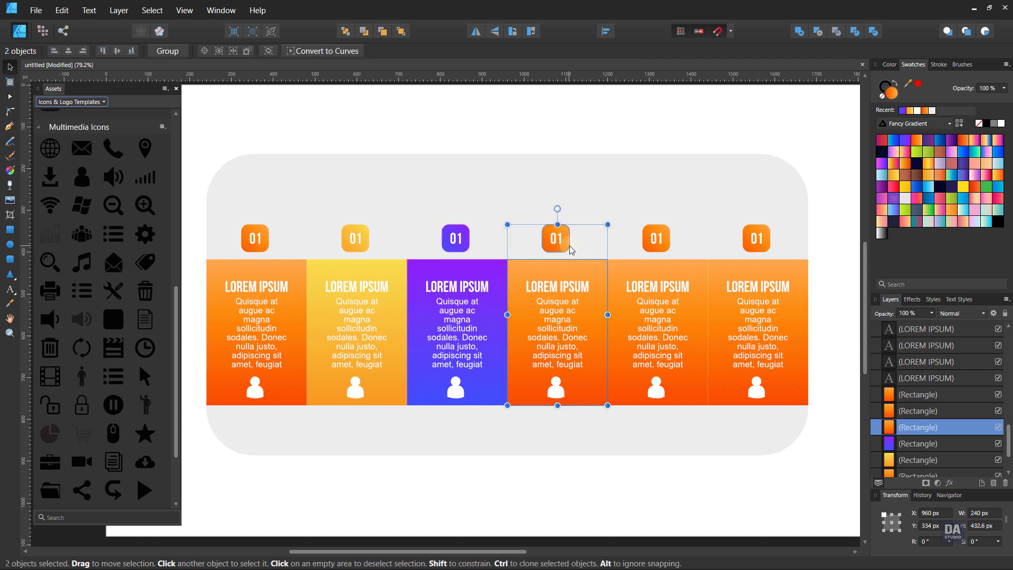
pyautogui.click(894, 143)
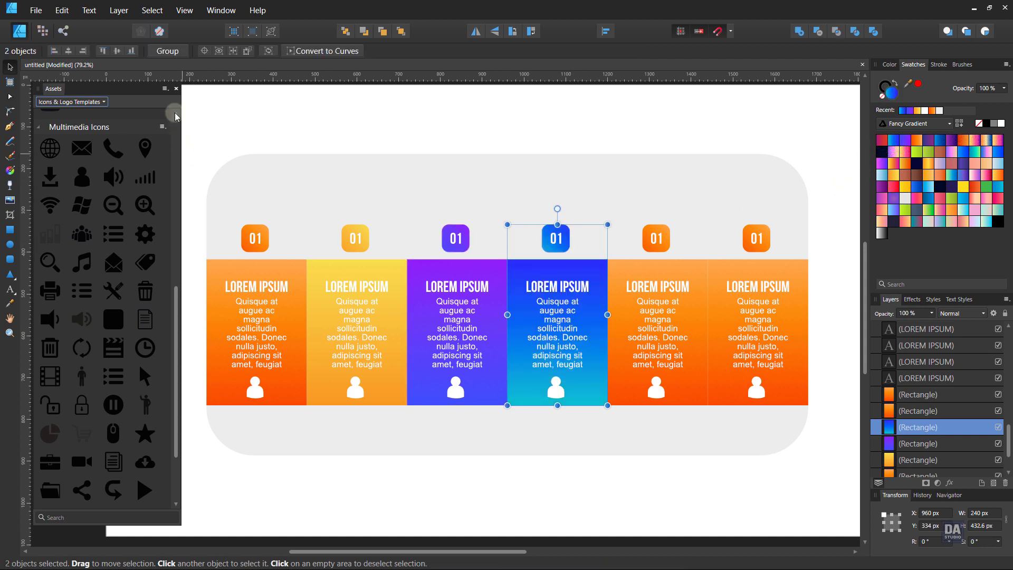
pyautogui.click(10, 170)
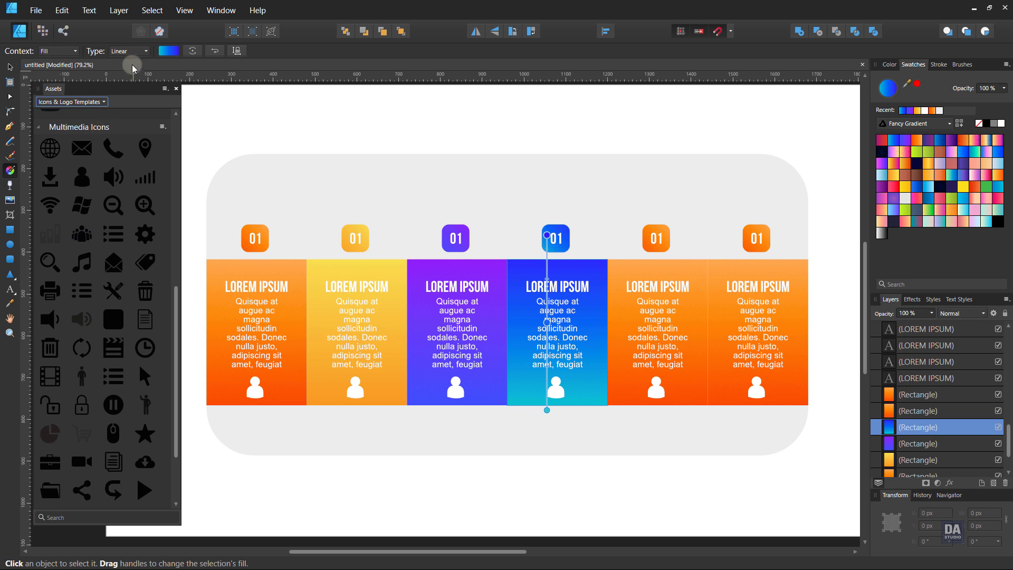
pyautogui.click(213, 53)
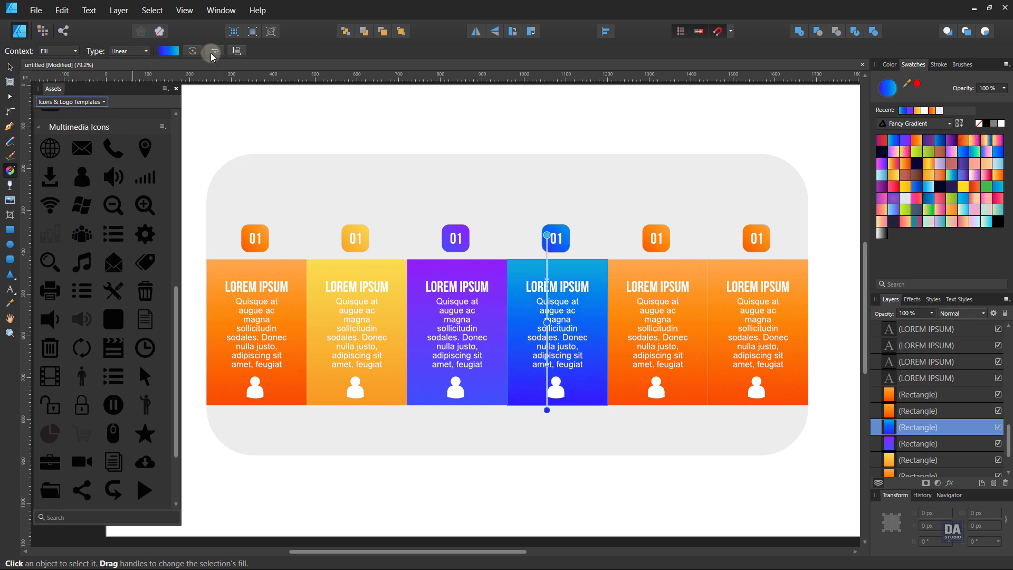
pyautogui.click(636, 491)
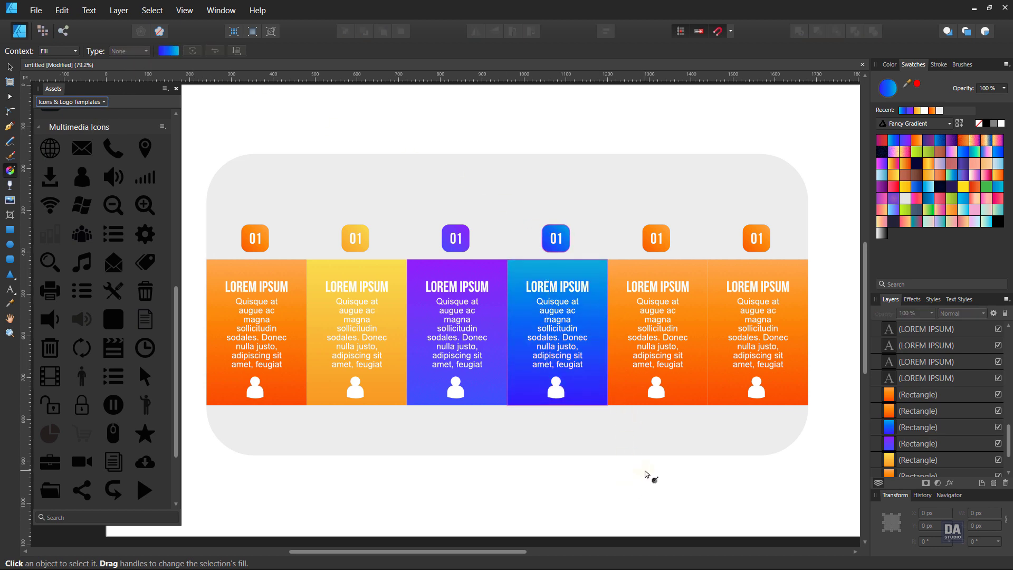
# Fill the fifth column and its badge with the green-to-yellow Fancy Gradient swatch and reverse the column's gradient so green is at the bottom.
pyautogui.press('v')
pyautogui.click(681, 398)
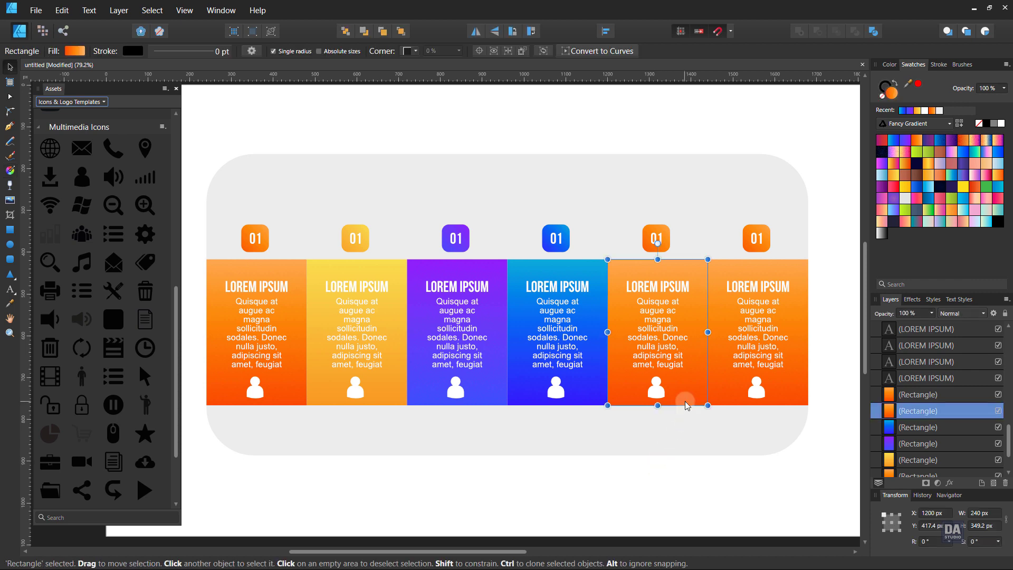
pyautogui.keyDown('shift'); pyautogui.click(667, 252); pyautogui.keyUp('shift')
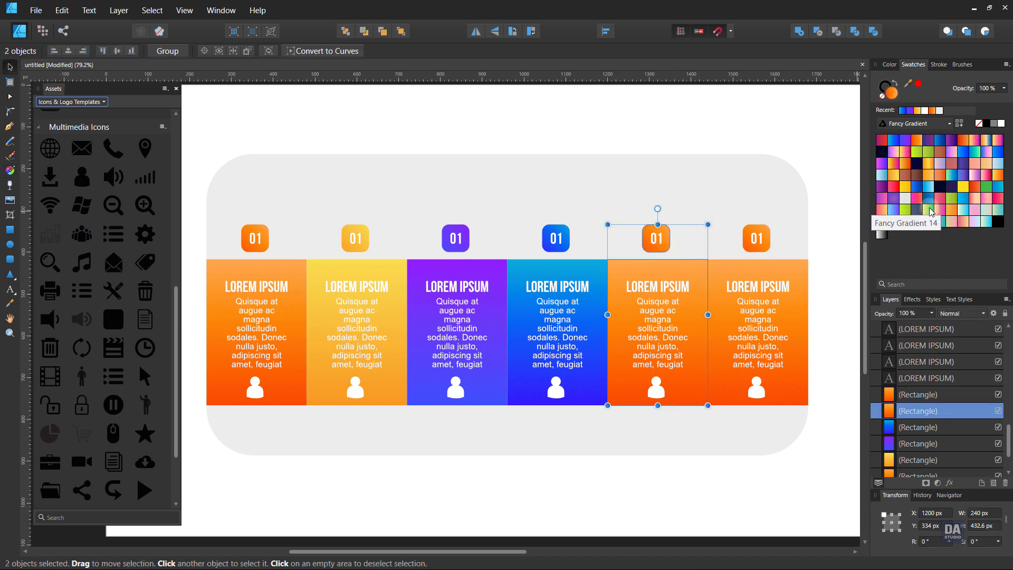
pyautogui.click(948, 201)
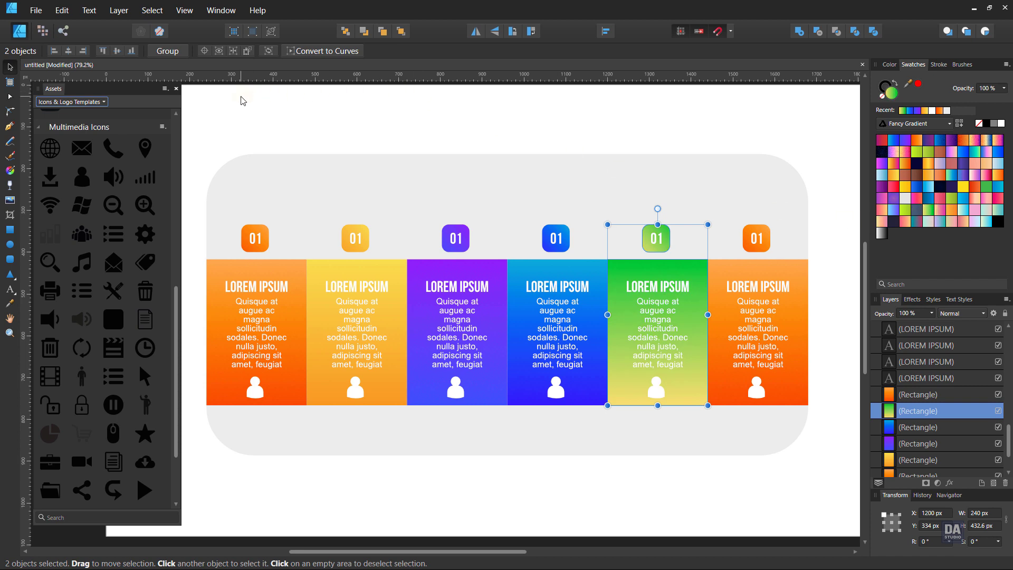
pyautogui.press('g')
pyautogui.click(214, 52)
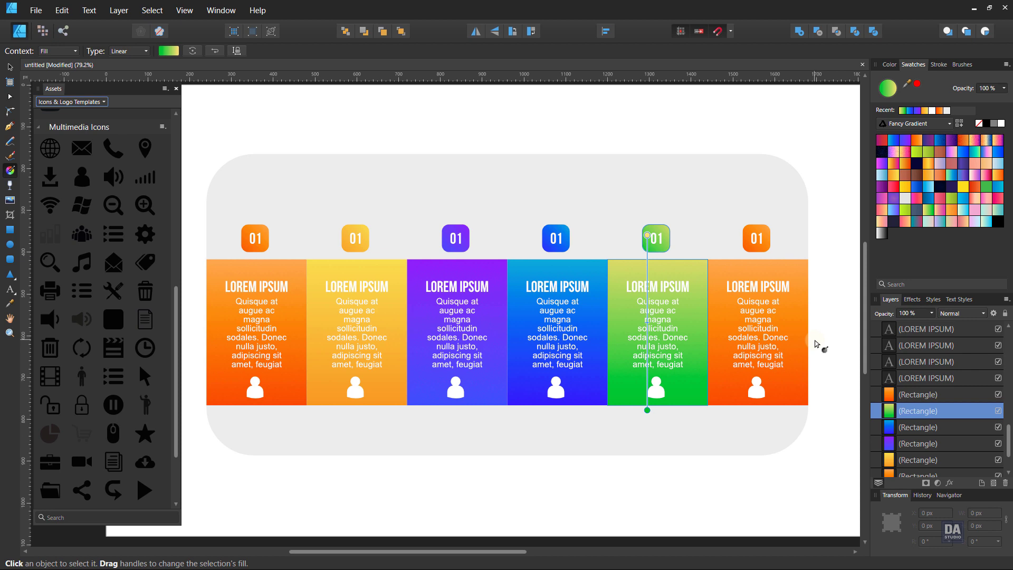
# Fill the sixth column and its badge with the pink-to-peach Fancy Gradient swatch and reverse the column's gradient so pink is at the bottom.
pyautogui.press('v')
pyautogui.click(797, 373)
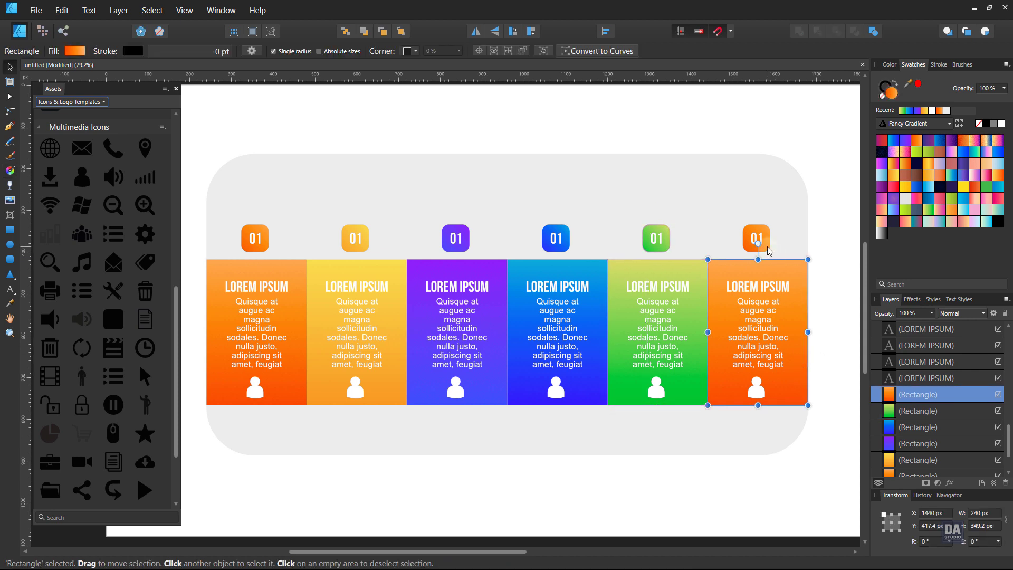
pyautogui.keyDown('shift'); pyautogui.click(768, 250); pyautogui.keyUp('shift')
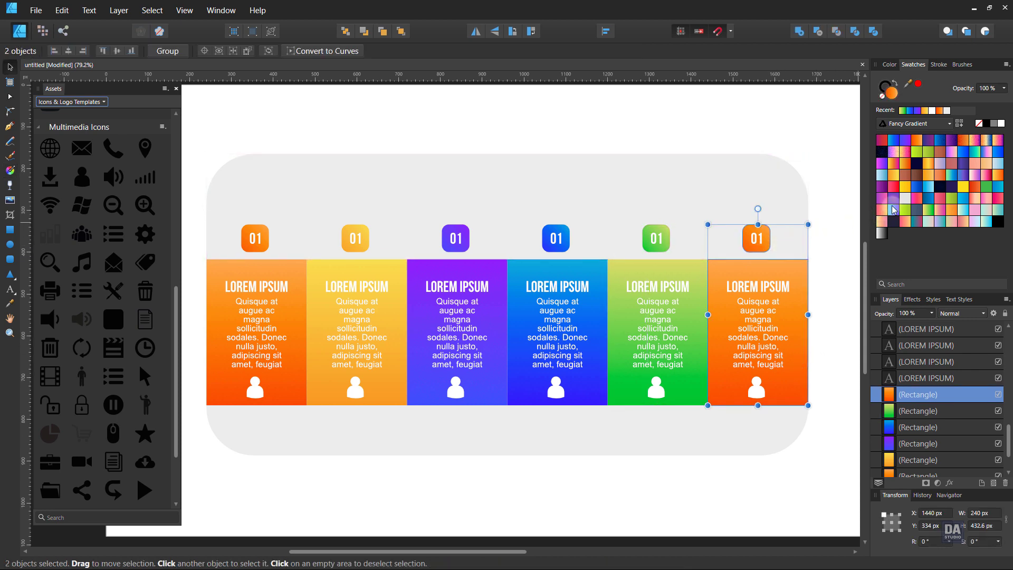
pyautogui.click(943, 211)
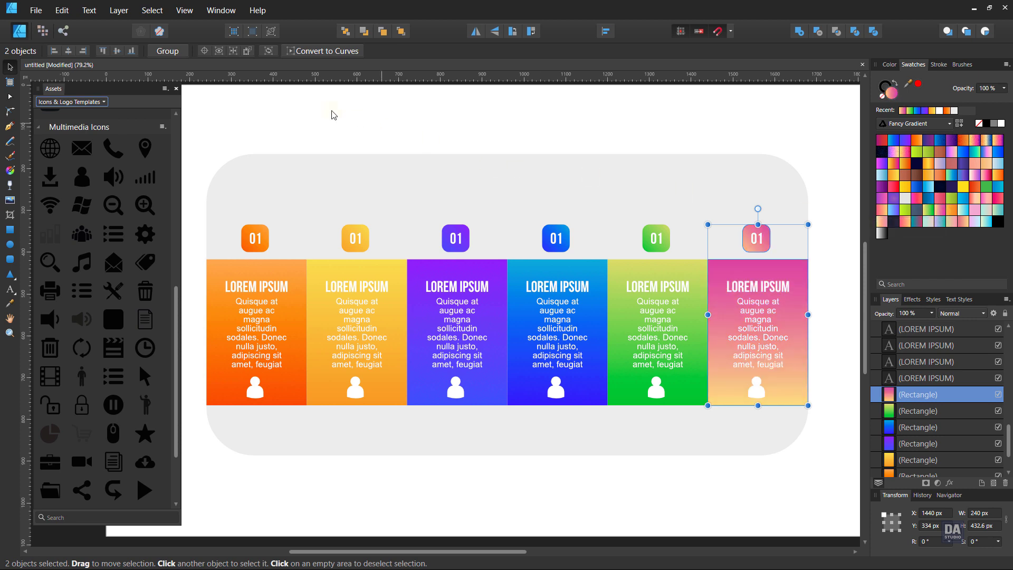
pyautogui.press('g')
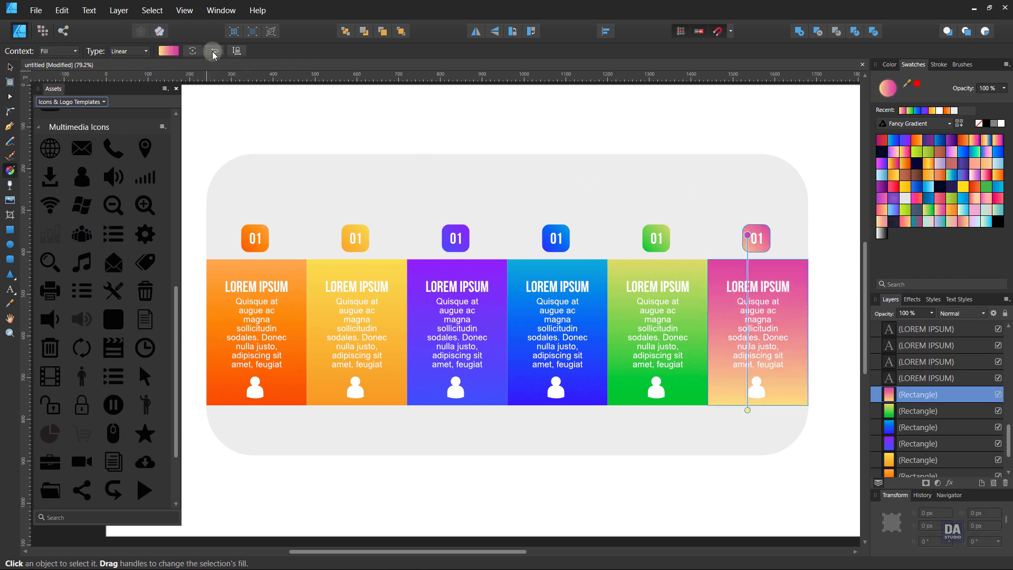
pyautogui.click(213, 52)
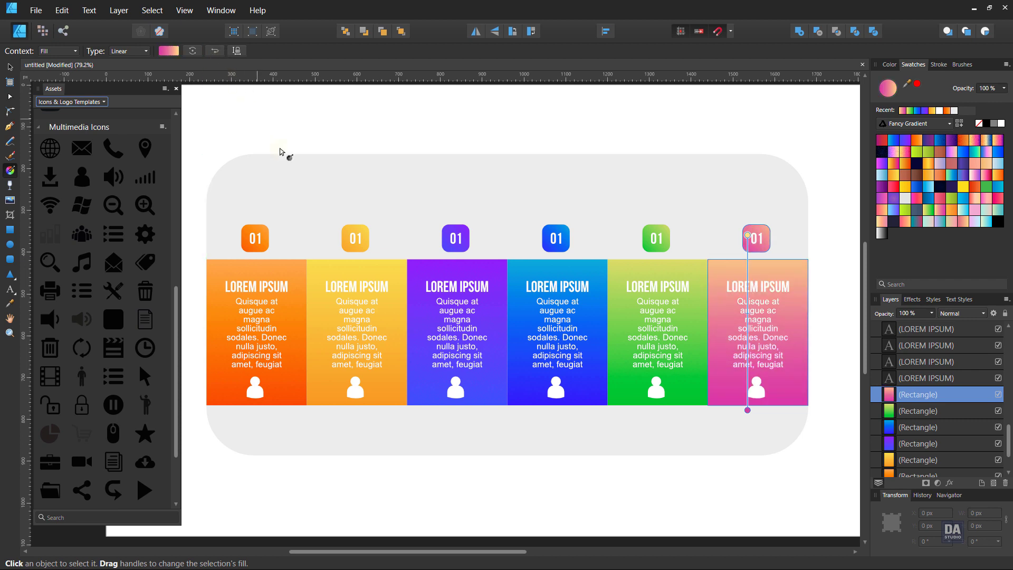
pyautogui.press('v')
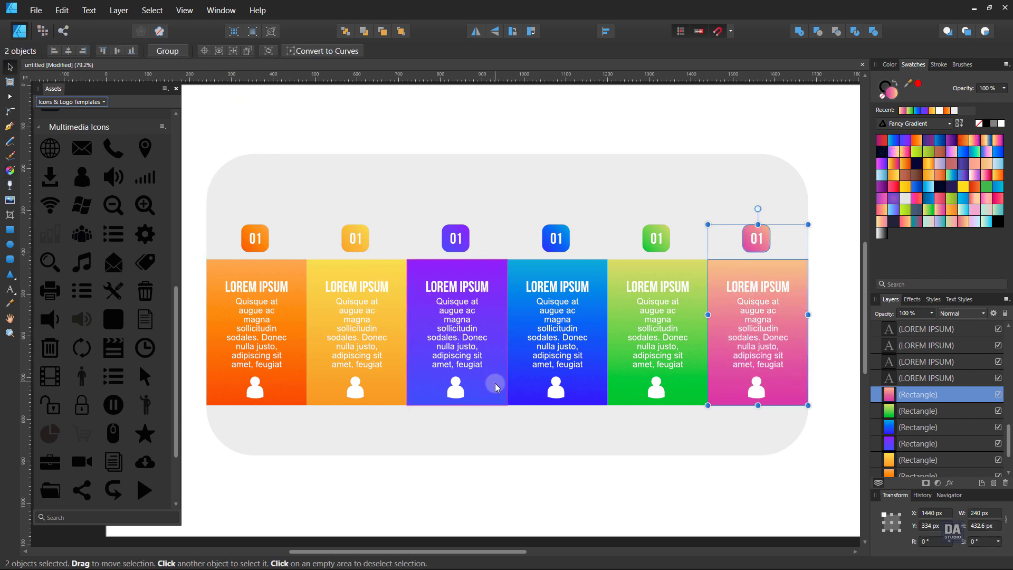
pyautogui.click(580, 504)
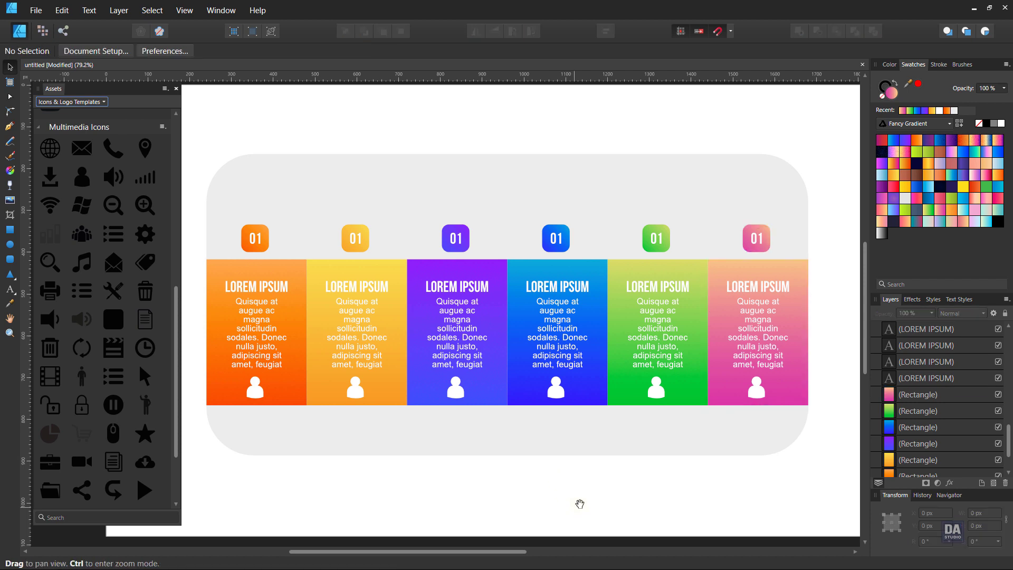
# Add an Outer Shadow to the first five column rectangles with a 7.8 px radius, 25 px offset and 0° angle.
pyautogui.moveTo(580, 504); pyautogui.dragTo(604, 496)
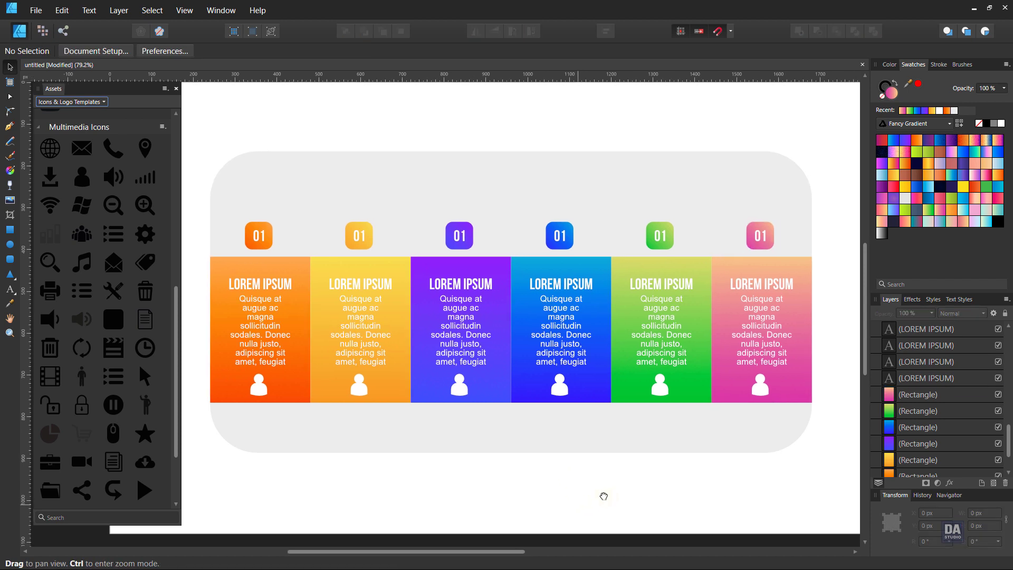
pyautogui.click(303, 382)
pyautogui.keyDown('shift'); pyautogui.click(323, 381); pyautogui.keyUp('shift')
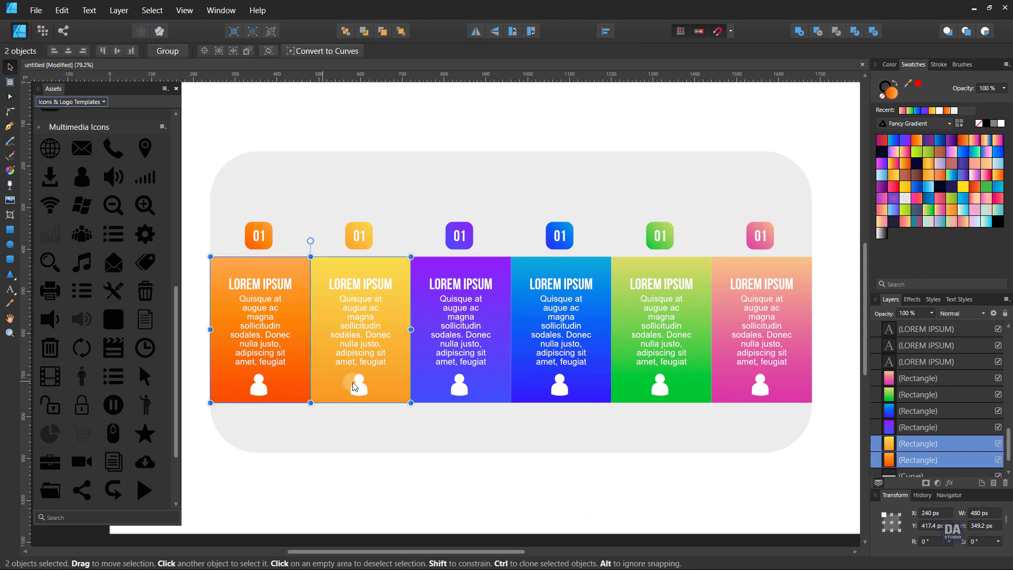
pyautogui.keyDown('shift'); pyautogui.click(436, 387); pyautogui.keyUp('shift')
pyautogui.keyDown('shift'); pyautogui.click(516, 395); pyautogui.keyUp('shift')
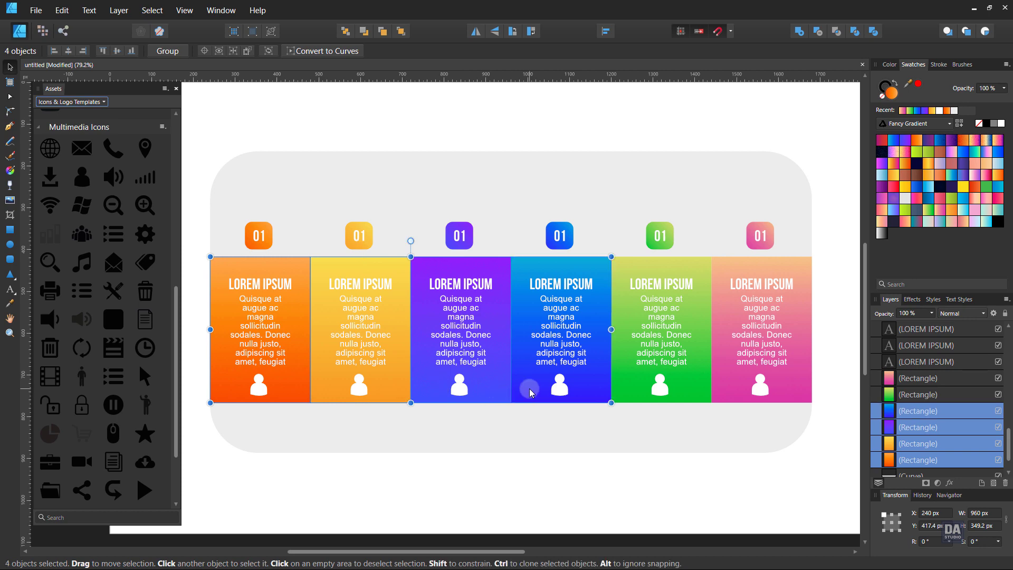
pyautogui.keyDown('shift'); pyautogui.click(644, 384); pyautogui.keyUp('shift')
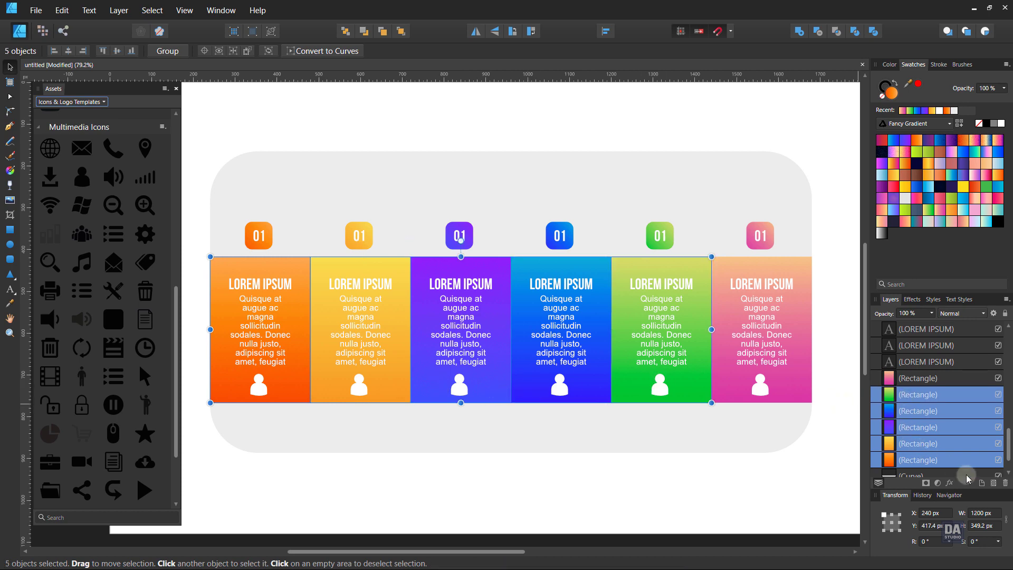
pyautogui.click(950, 483)
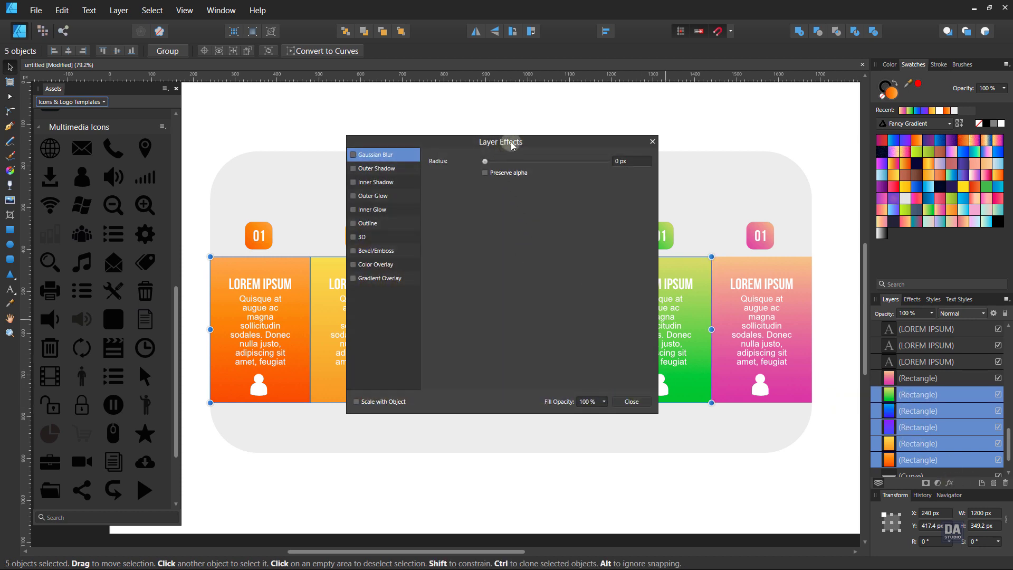
pyautogui.moveTo(530, 147); pyautogui.dragTo(889, 175)
pyautogui.click(780, 200)
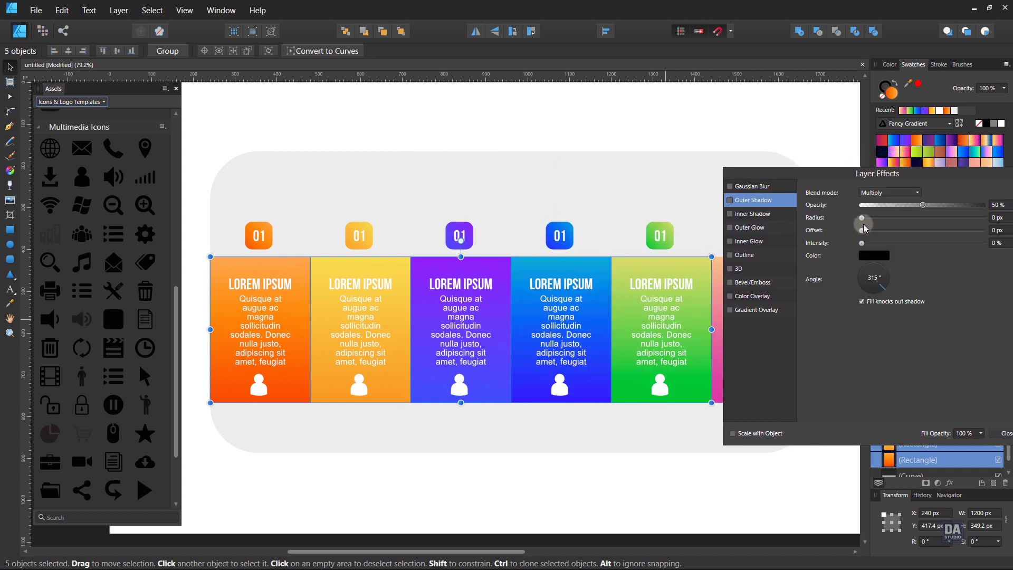
pyautogui.moveTo(863, 218); pyautogui.dragTo(908, 215)
pyautogui.moveTo(882, 285); pyautogui.dragTo(896, 278)
pyautogui.moveTo(867, 231); pyautogui.dragTo(927, 235)
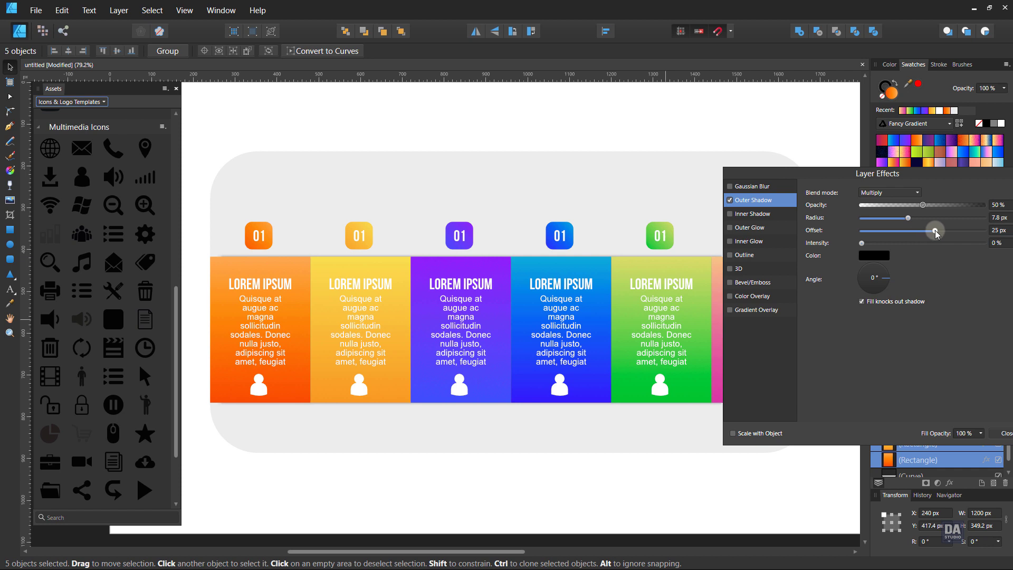
# Set the outer shadow's opacity to 45 %, close the layer effects and deselect the columns.
pyautogui.moveTo(923, 205); pyautogui.dragTo(955, 211)
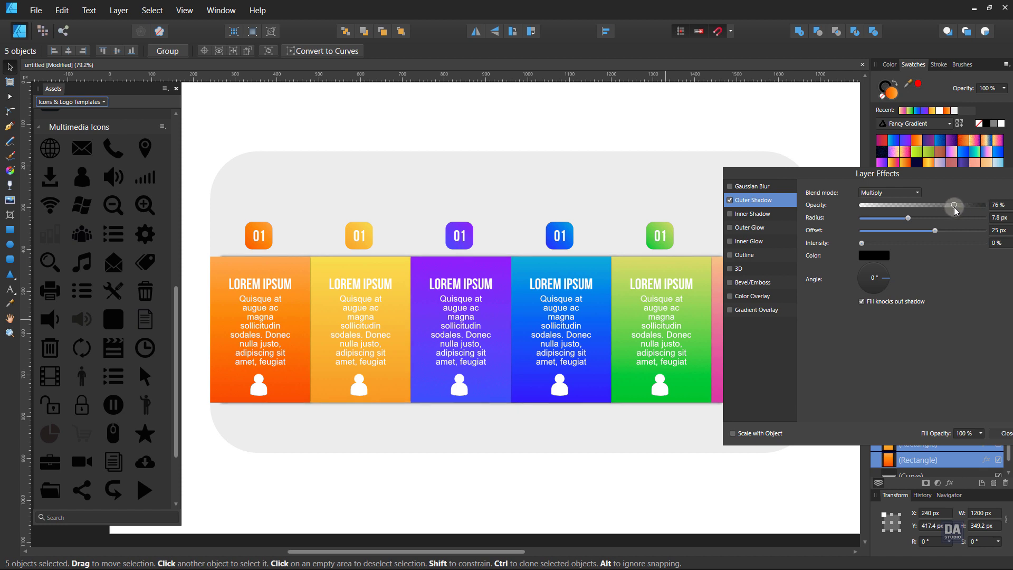
pyautogui.moveTo(948, 209); pyautogui.dragTo(918, 209)
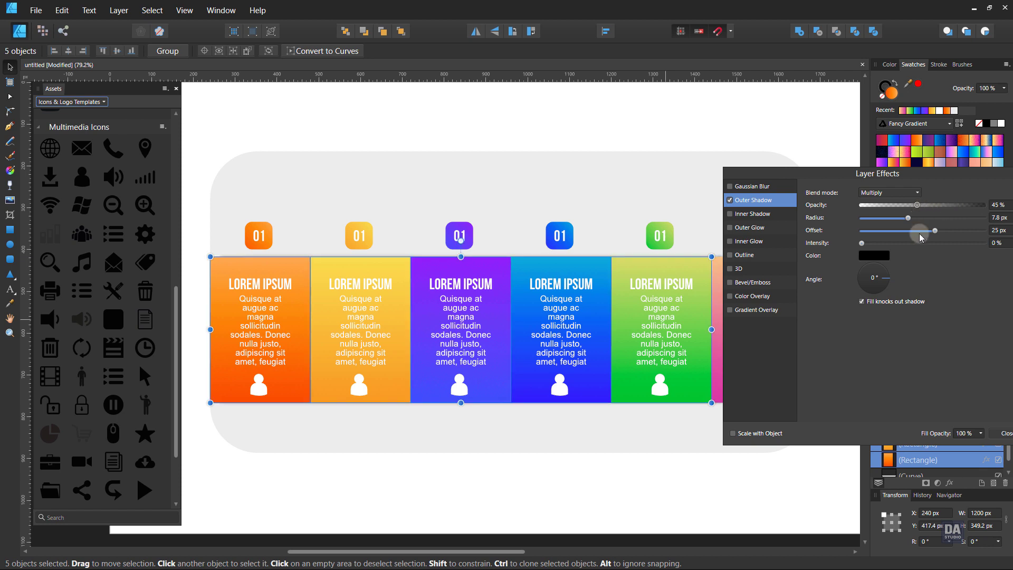
pyautogui.click(1003, 433)
pyautogui.click(726, 482)
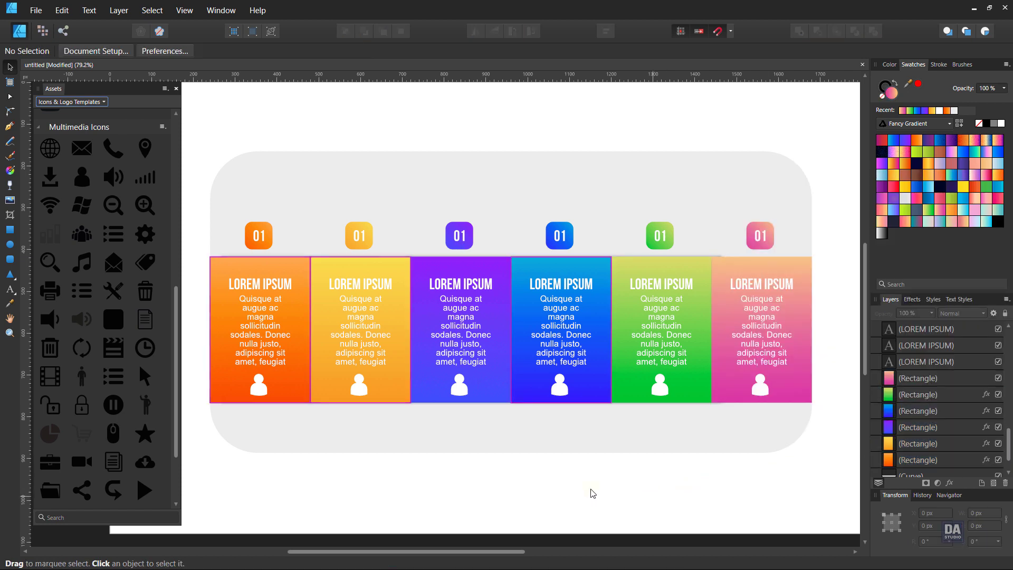
# Send the yellow column backward behind the orange one, and the purple column behind the yellow one.
pyautogui.click(338, 385)
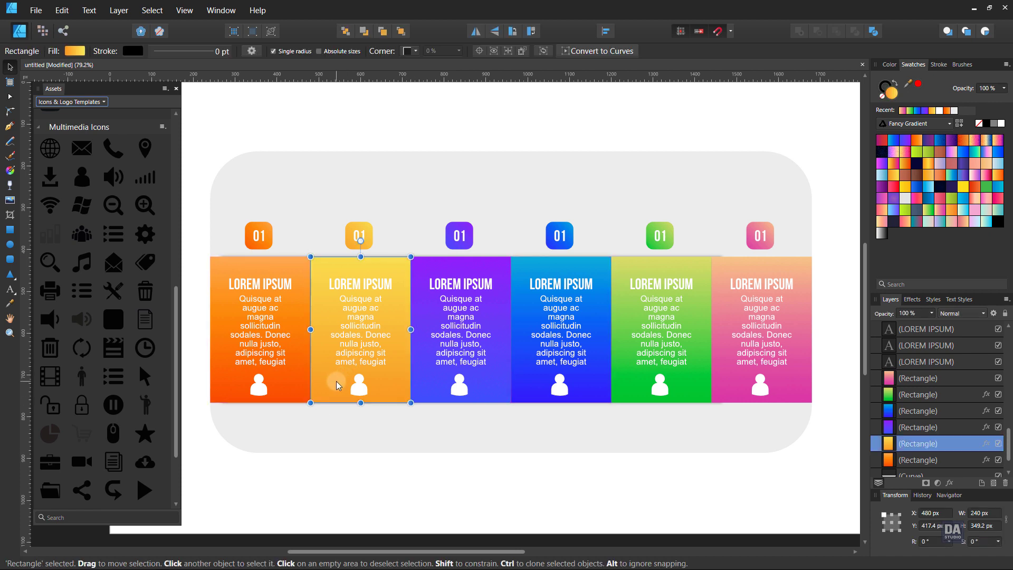
pyautogui.hotkey('ctrl', '[')
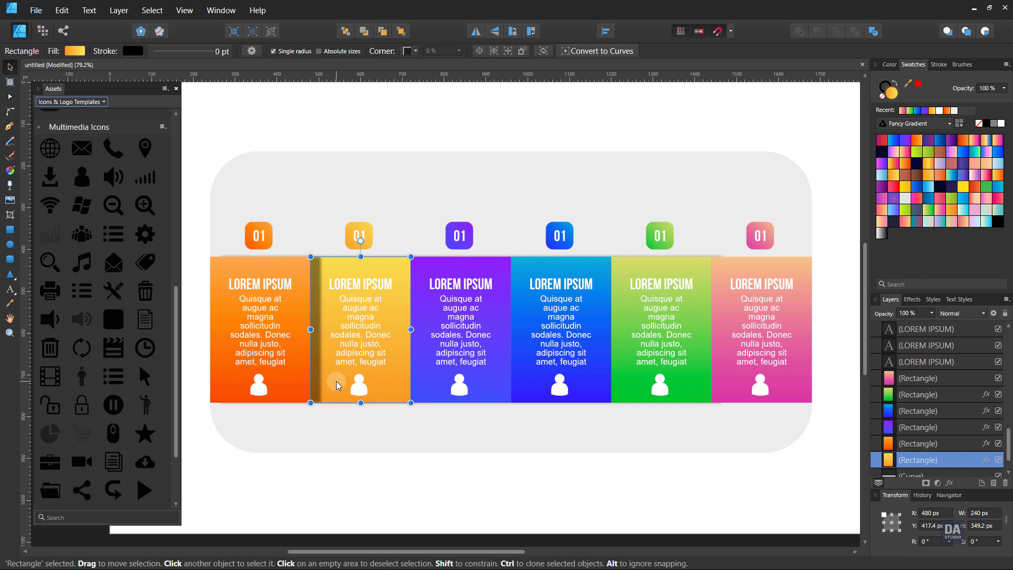
pyautogui.click(426, 389)
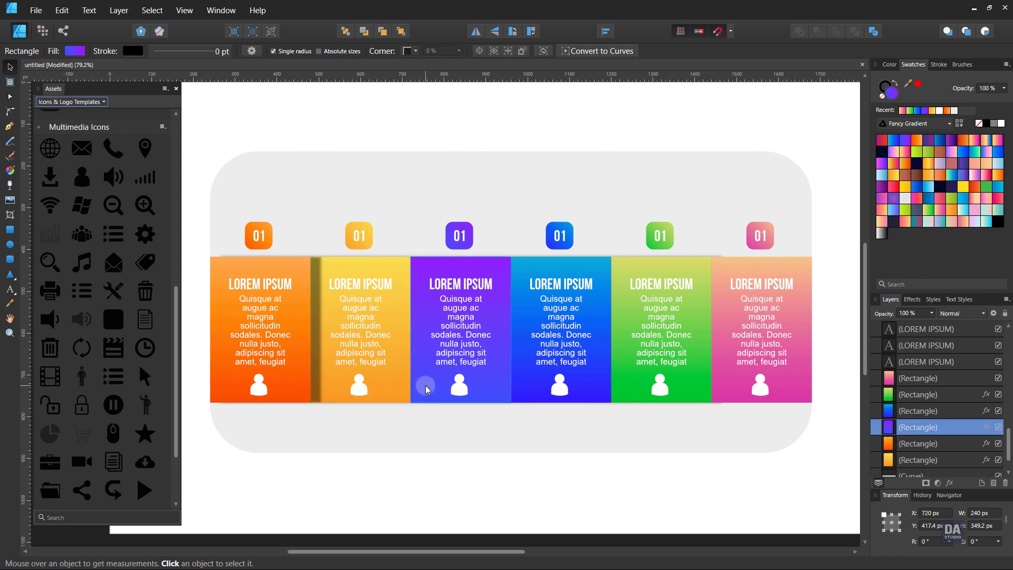
pyautogui.hotkey('ctrl', '[')
pyautogui.hotkey('ctrl', '[')
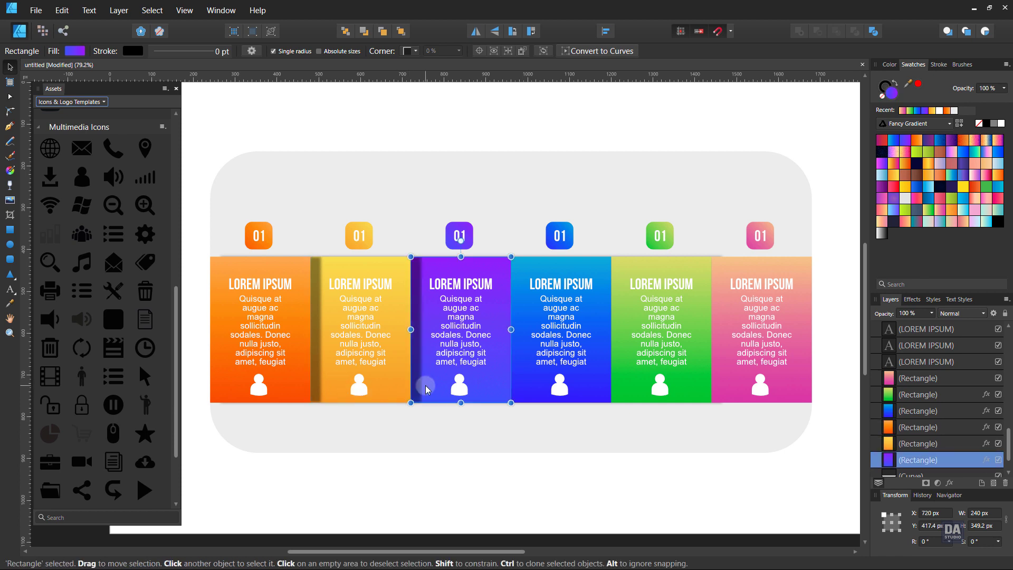
# Send the blue column backward behind the purple one, and the green column behind the blue one.
pyautogui.click(522, 378)
pyautogui.hotkey('ctrl', '[')
pyautogui.hotkey('ctrl', '[')
pyautogui.hotkey('ctrl', '[')
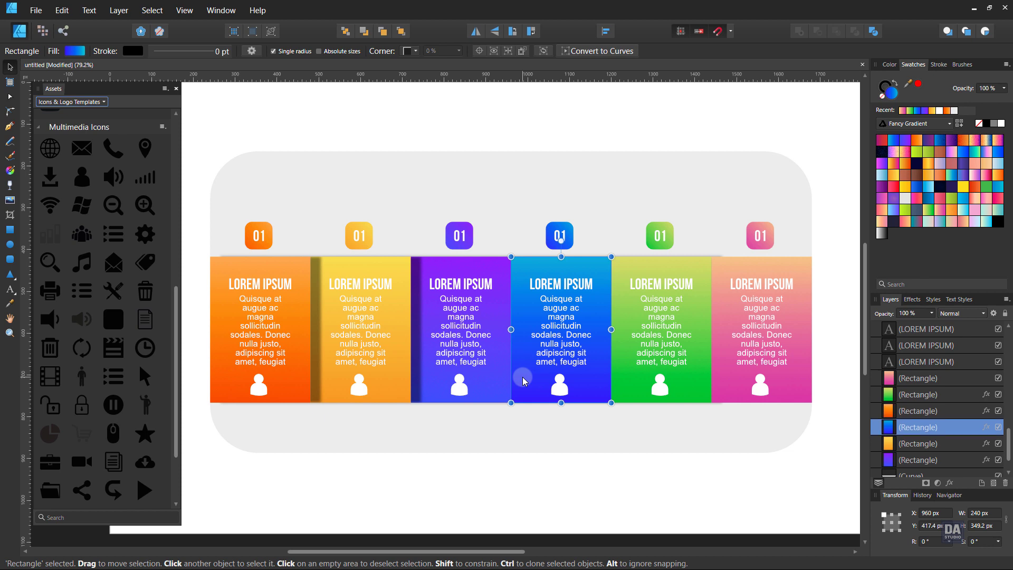
pyautogui.click(630, 385)
pyautogui.hotkey('ctrl', '[')
pyautogui.hotkey('ctrl', '[')
pyautogui.hotkey('ctrl', '[')
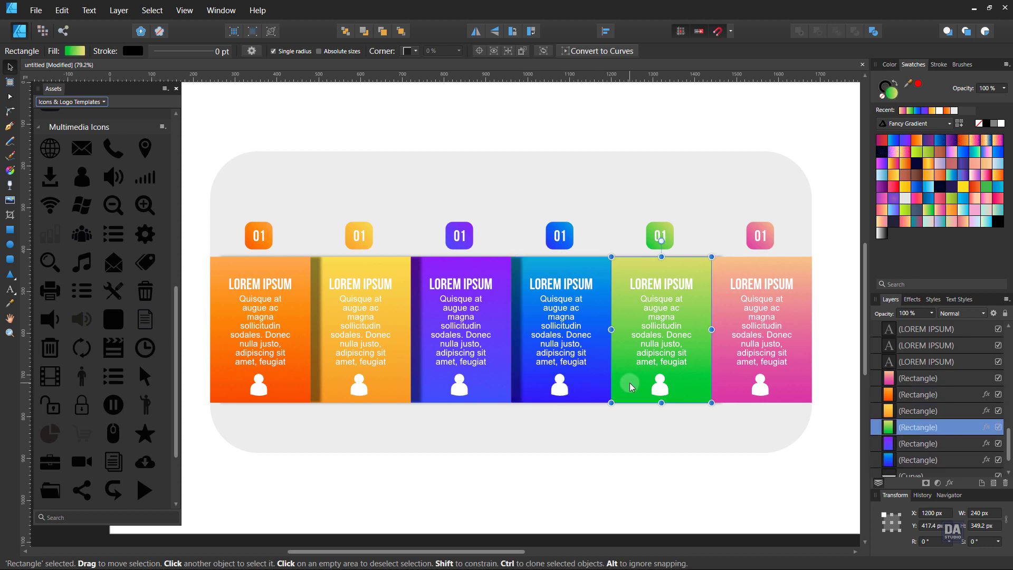
pyautogui.hotkey('ctrl', '[')
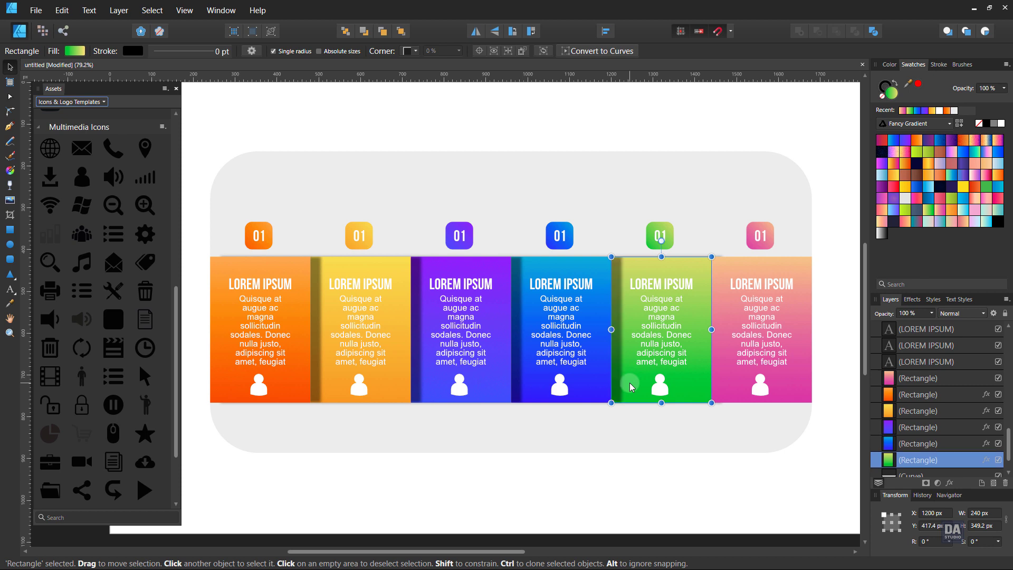
# Send the pink sixth column backward until it sits behind the green column.
pyautogui.click(716, 386)
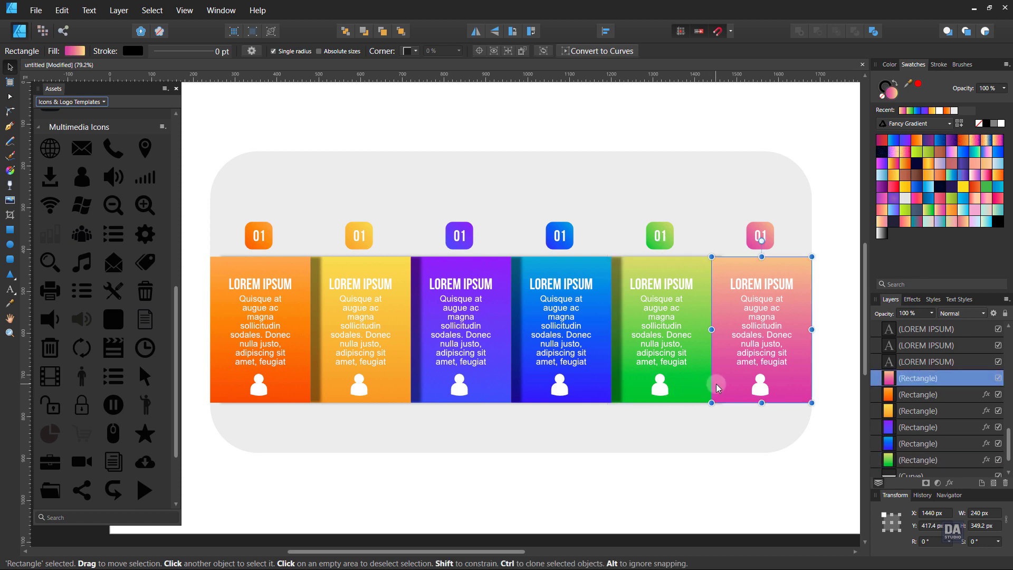
pyautogui.hotkey('ctrl', '[')
pyautogui.hotkey('ctrl', '[')
pyautogui.hotkey('ctrl', '[')
pyautogui.hotkey('ctrl', '[')
pyautogui.hotkey('ctrl', '[')
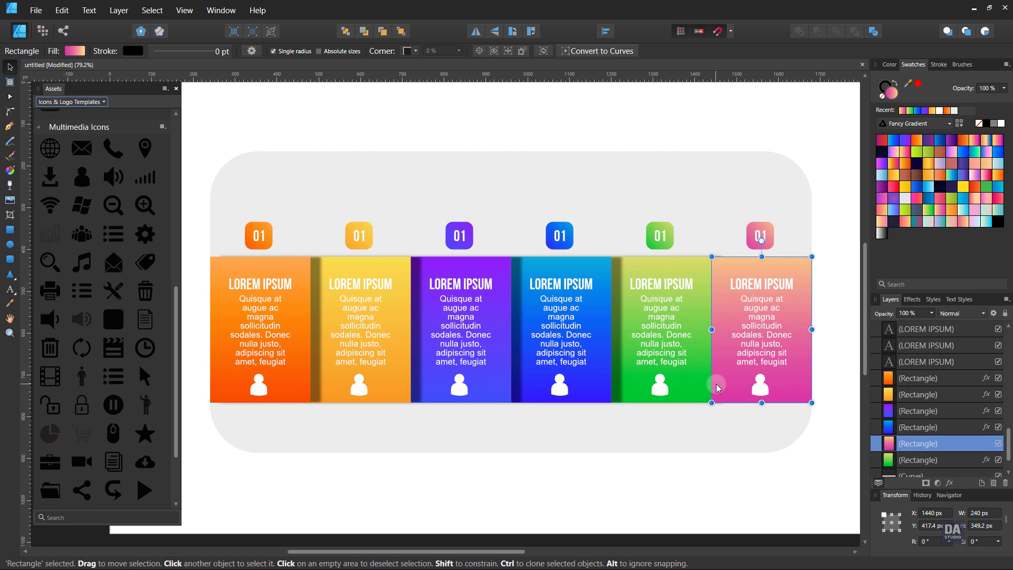
# Set the Outer Shadow offset of the first five columns to 7.4 px, close the layer effects and deselect the columns.
pyautogui.click(701, 388)
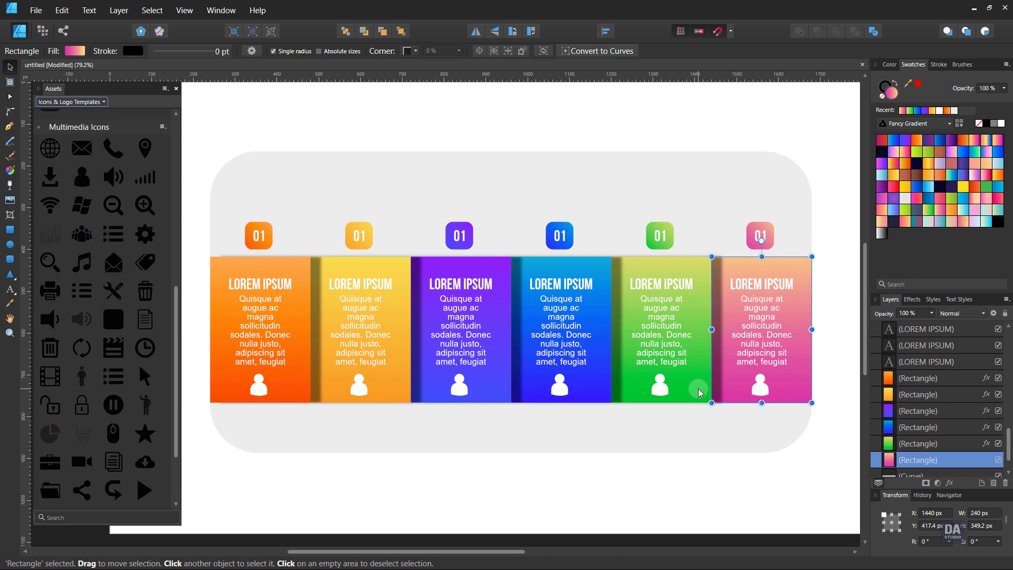
pyautogui.keyDown('shift'); pyautogui.click(597, 390); pyautogui.keyUp('shift')
pyautogui.keyDown('shift'); pyautogui.click(484, 380); pyautogui.keyUp('shift')
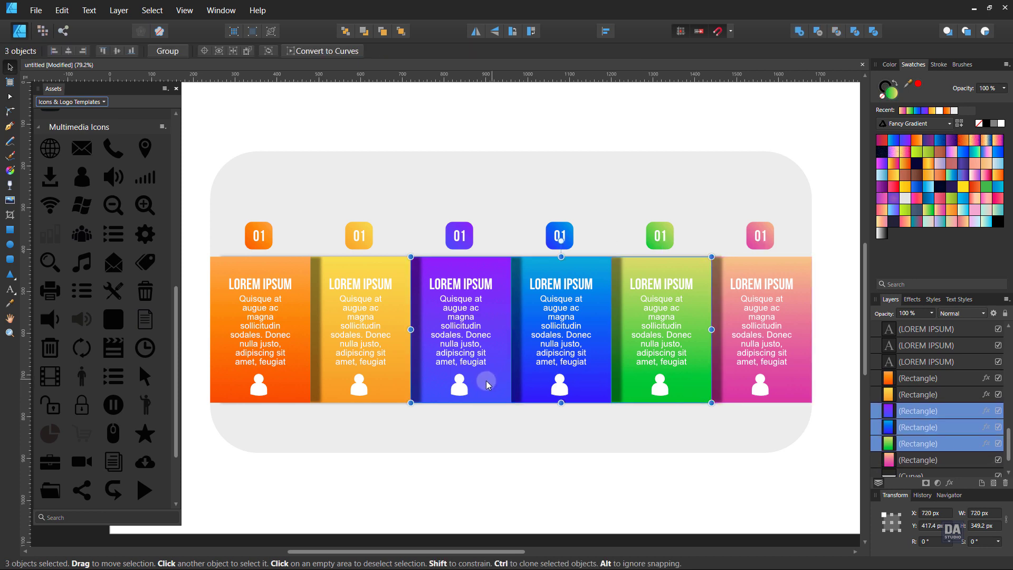
pyautogui.keyDown('shift'); pyautogui.click(395, 393); pyautogui.keyUp('shift')
pyautogui.keyDown('shift'); pyautogui.click(294, 389); pyautogui.keyUp('shift')
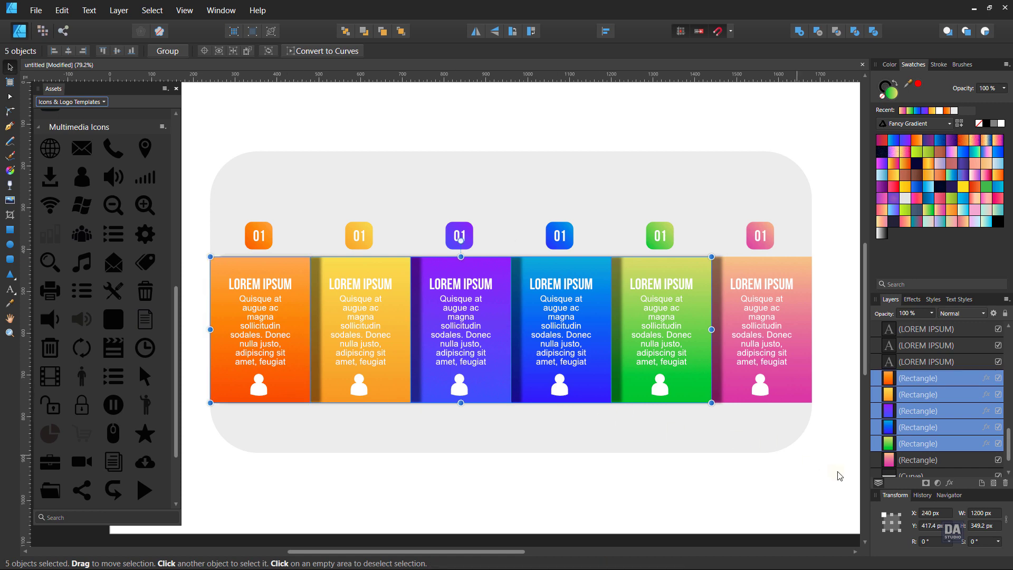
pyautogui.click(950, 484)
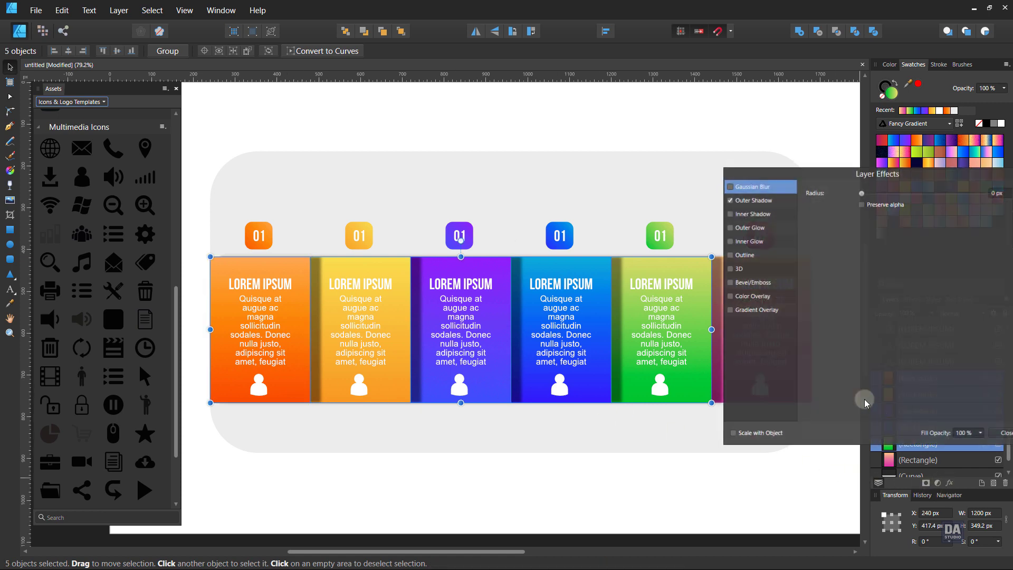
pyautogui.click(787, 201)
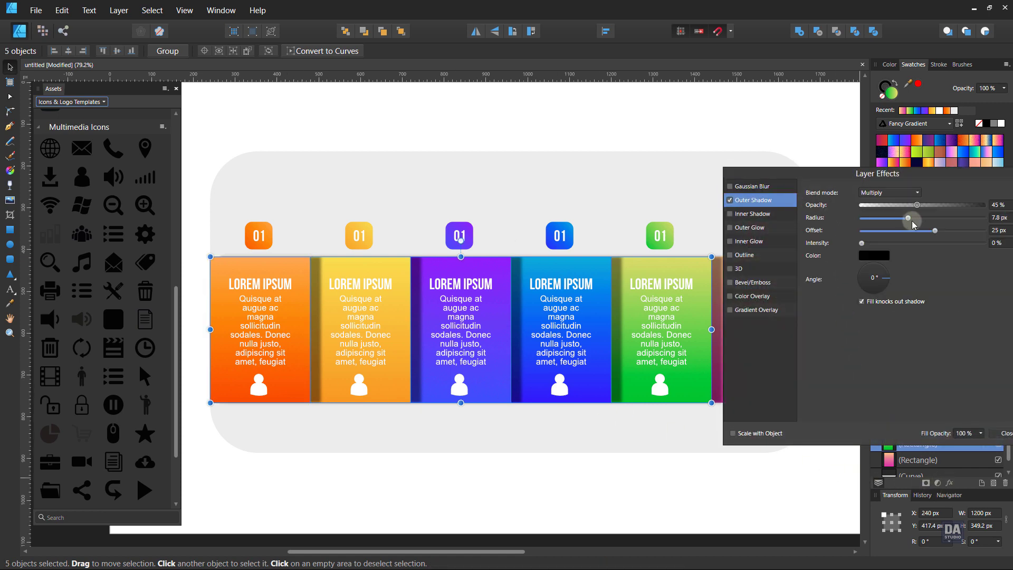
pyautogui.moveTo(935, 233); pyautogui.dragTo(926, 209)
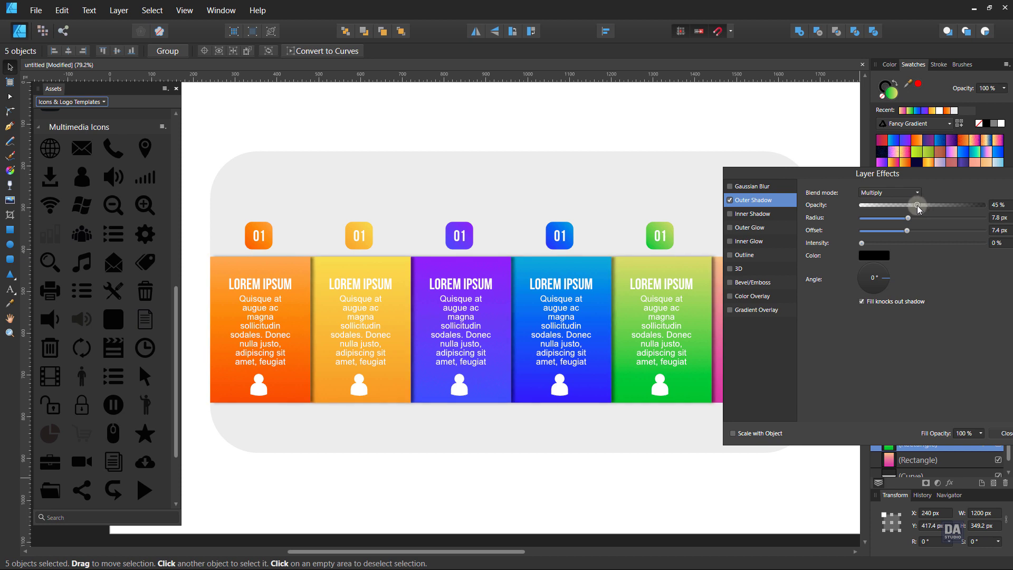
pyautogui.click(1003, 433)
pyautogui.click(765, 483)
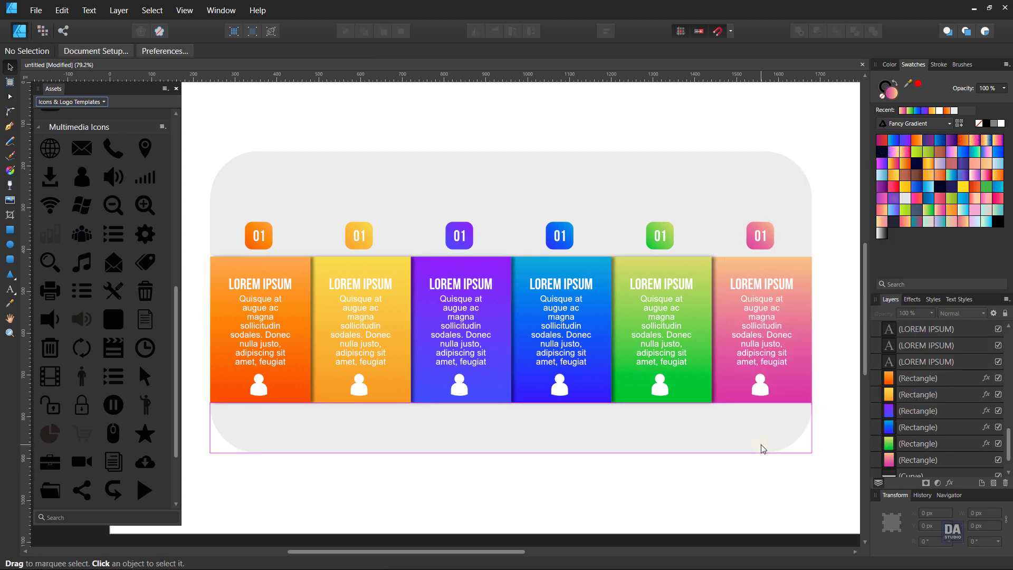
# Move the grey bottom bar to the front of the stacking order.
pyautogui.click(761, 449)
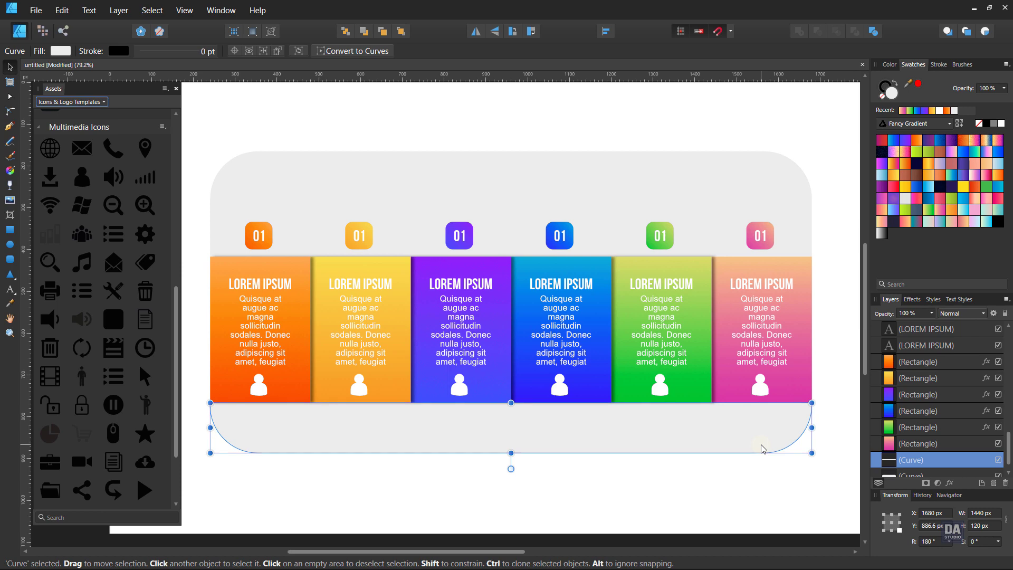
pyautogui.rightClick(762, 449)
pyautogui.moveTo(695, 275)
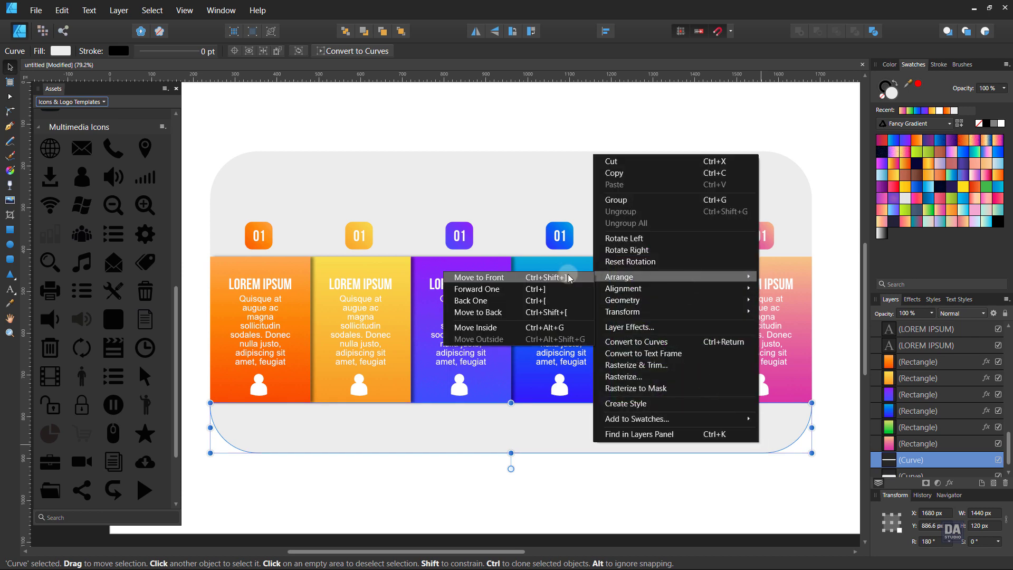
pyautogui.click(569, 278)
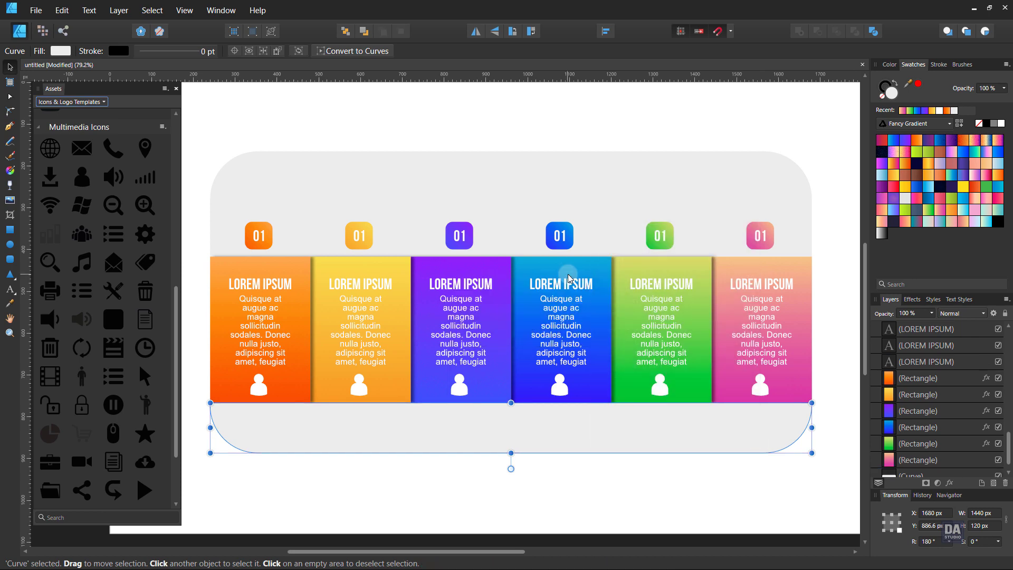
# Bring the grey top bar forward in the stacking order above all six column rectangles.
pyautogui.click(811, 246)
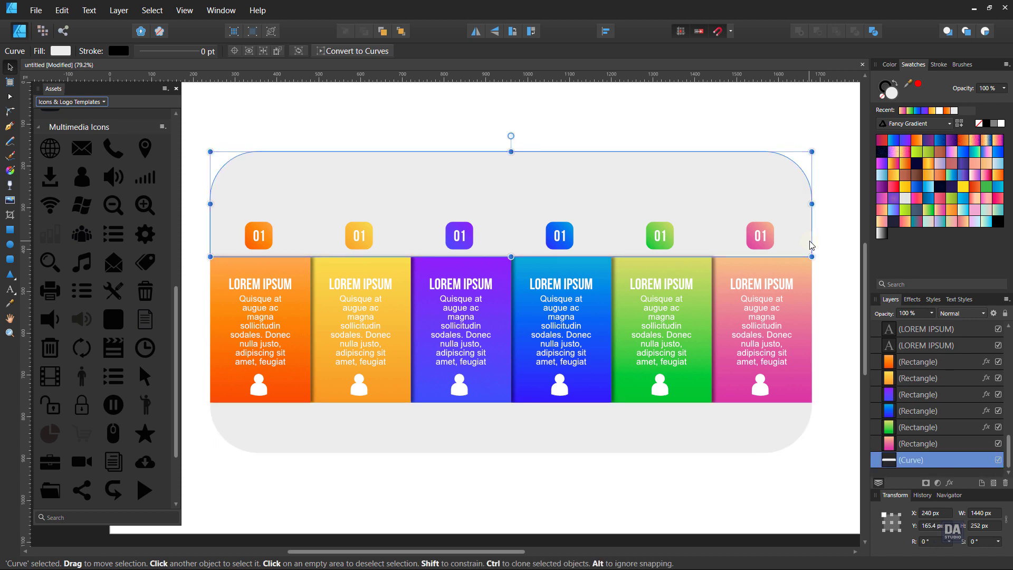
pyautogui.hotkey('ctrl', ']')
pyautogui.hotkey('ctrl', ']')
pyautogui.hotkey('ctrl', ']')
pyautogui.hotkey('ctrl', ']')
pyautogui.hotkey('ctrl', ']')
pyautogui.hotkey('ctrl', ']')
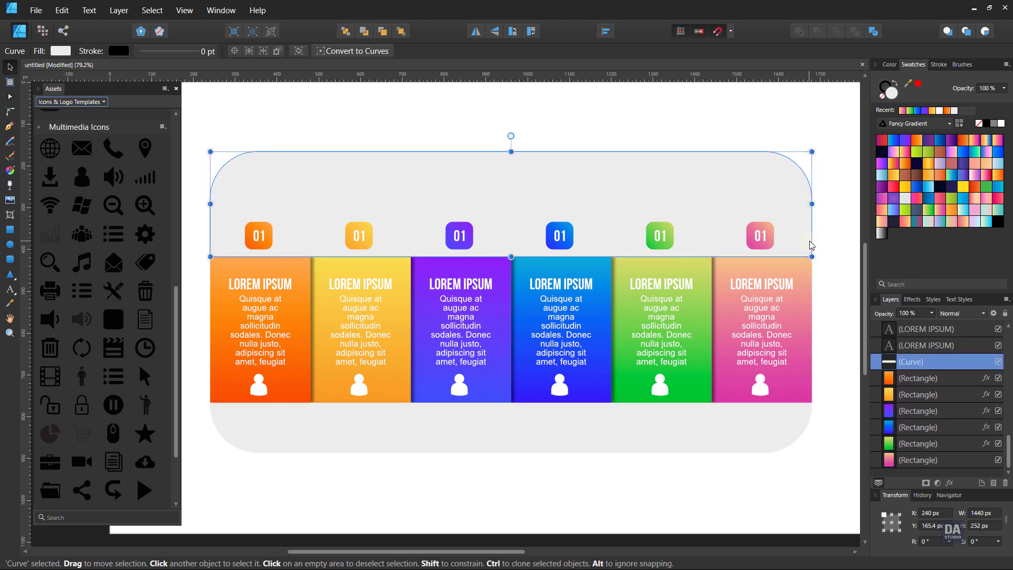
pyautogui.hotkey('ctrl', ']')
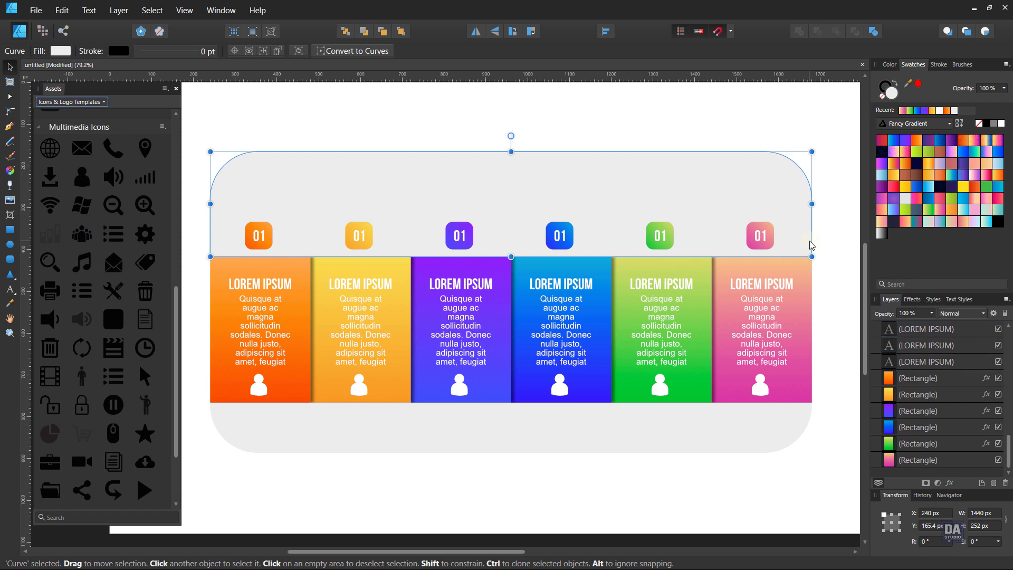
# Raise the grey top bar past the caption texts in the stacking order, keeping it behind all the numbered badges.
pyautogui.scroll(4, 944, 364)
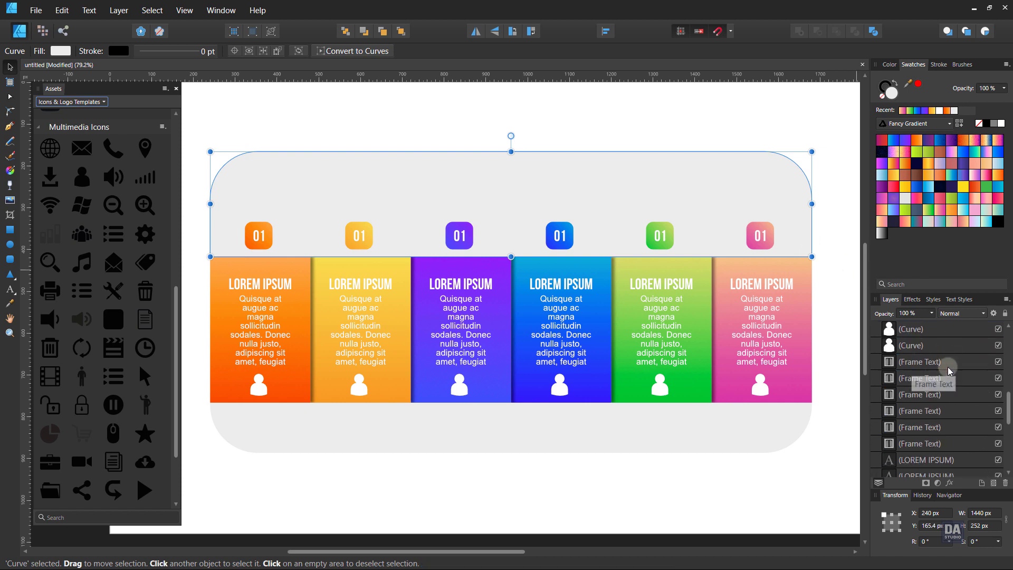
pyautogui.hotkey('ctrl', ']')
pyautogui.hotkey('ctrl', ']')
pyautogui.hotkey('ctrl', ']')
pyautogui.hotkey('ctrl', ']')
pyautogui.hotkey('ctrl', ']')
pyautogui.hotkey('ctrl', ']')
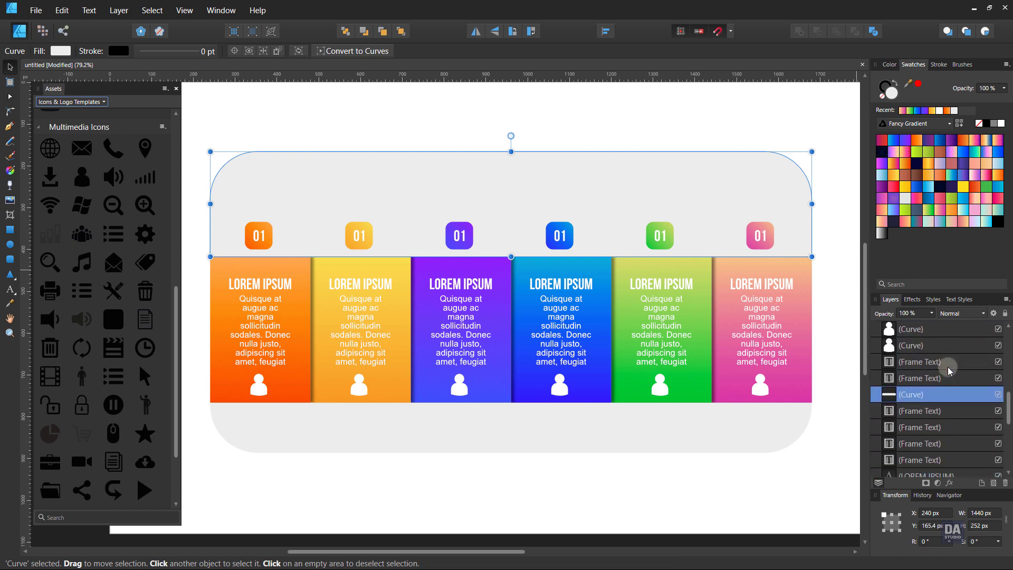
pyautogui.hotkey('ctrl', ']')
pyautogui.hotkey('ctrl', ']')
pyautogui.hotkey('ctrl', ']')
pyautogui.hotkey('ctrl', ']')
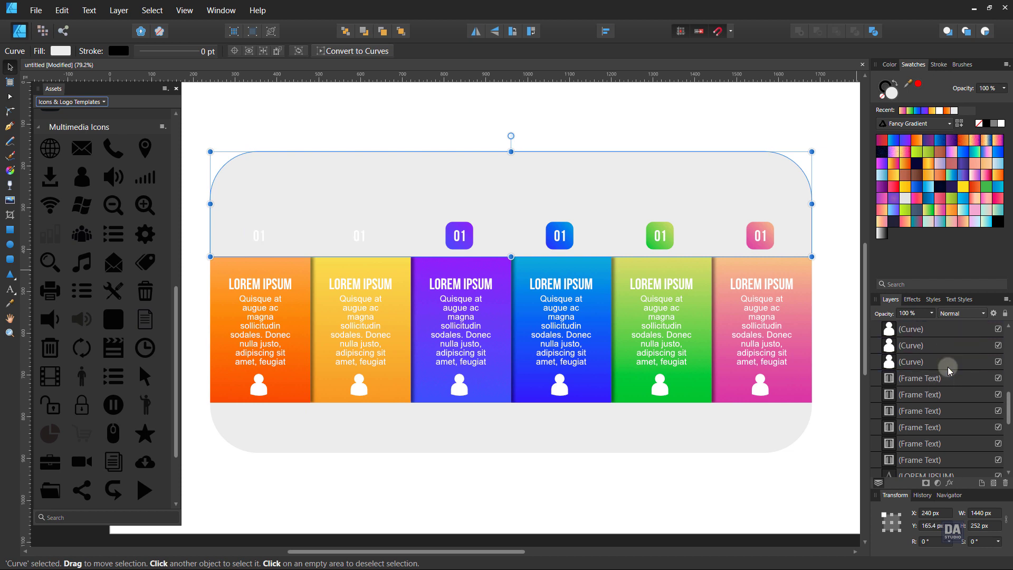
pyautogui.hotkey('ctrl', ']')
pyautogui.hotkey('ctrl', '[')
pyautogui.hotkey('ctrl', '[')
pyautogui.hotkey('ctrl', '[')
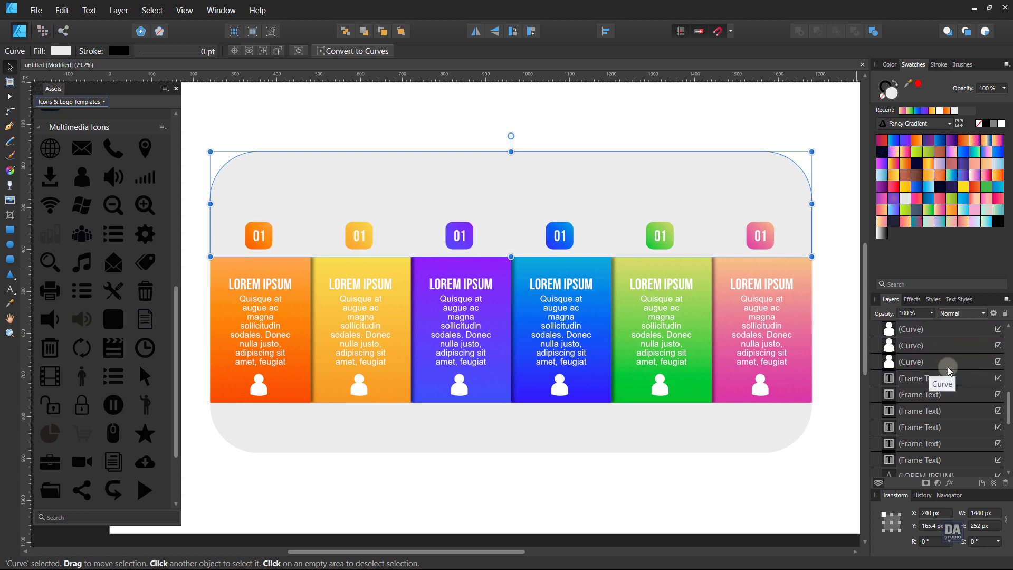
pyautogui.scroll(5, 888, 365)
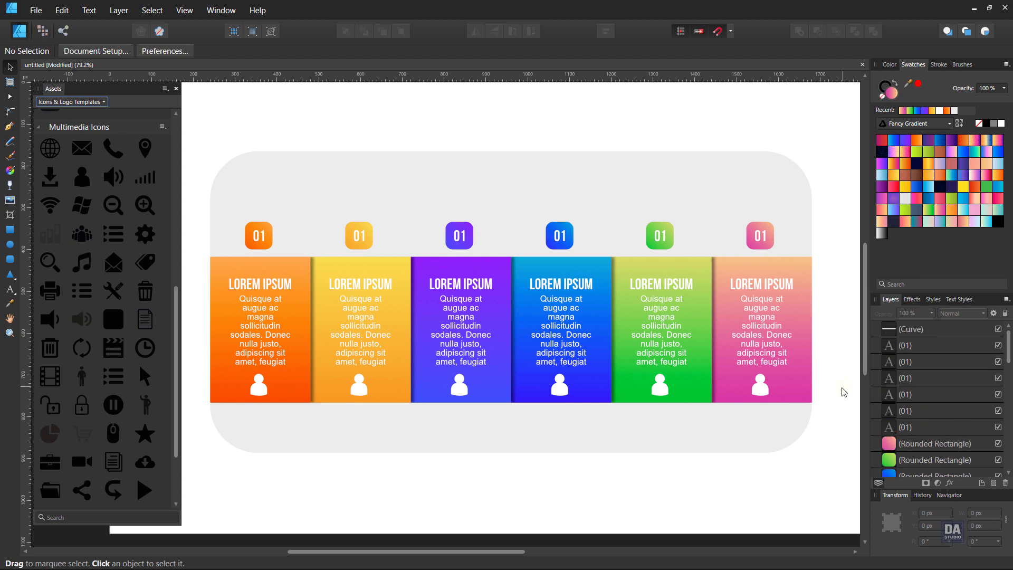
# Renumber the second, third and fourth badges as 02, 03 and 04.
pyautogui.moveTo(611, 484); pyautogui.dragTo(470, 449)
pyautogui.moveTo(572, 470)
pyautogui.mouseDown()
pyautogui.moveTo(546, 472)
pyautogui.moveTo(554, 467)
pyautogui.mouseUp()
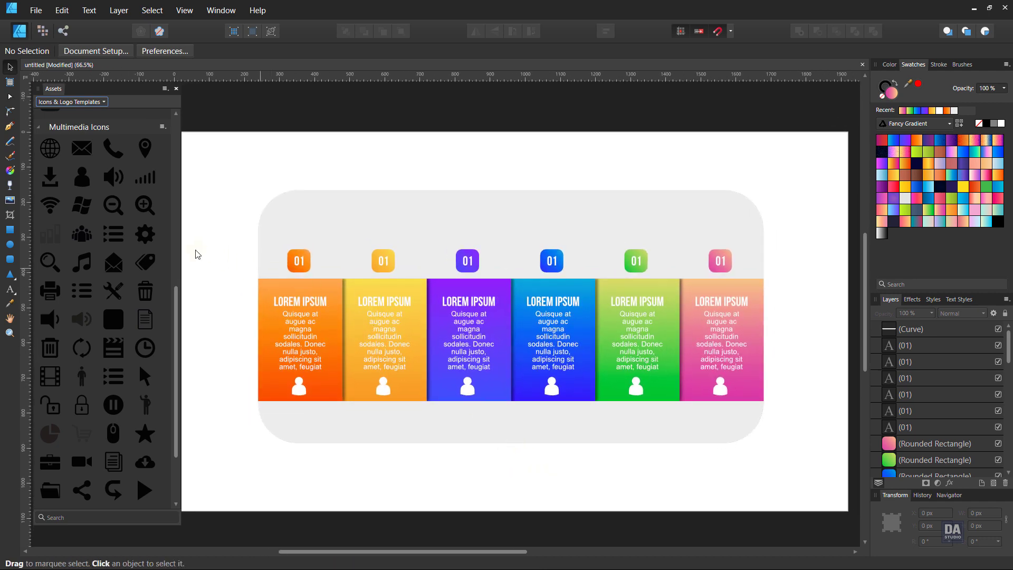
pyautogui.click(9, 289)
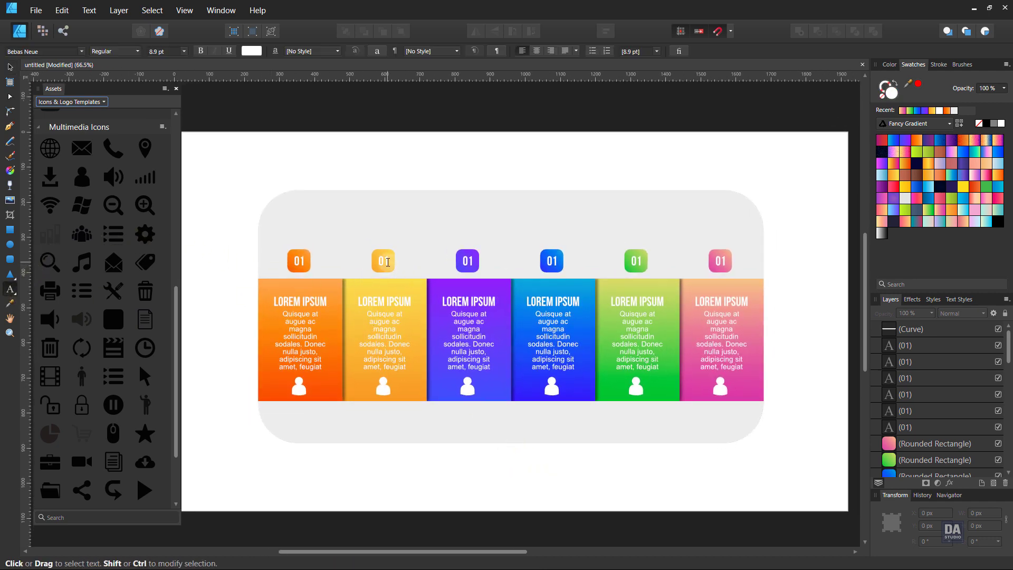
pyautogui.click(387, 262)
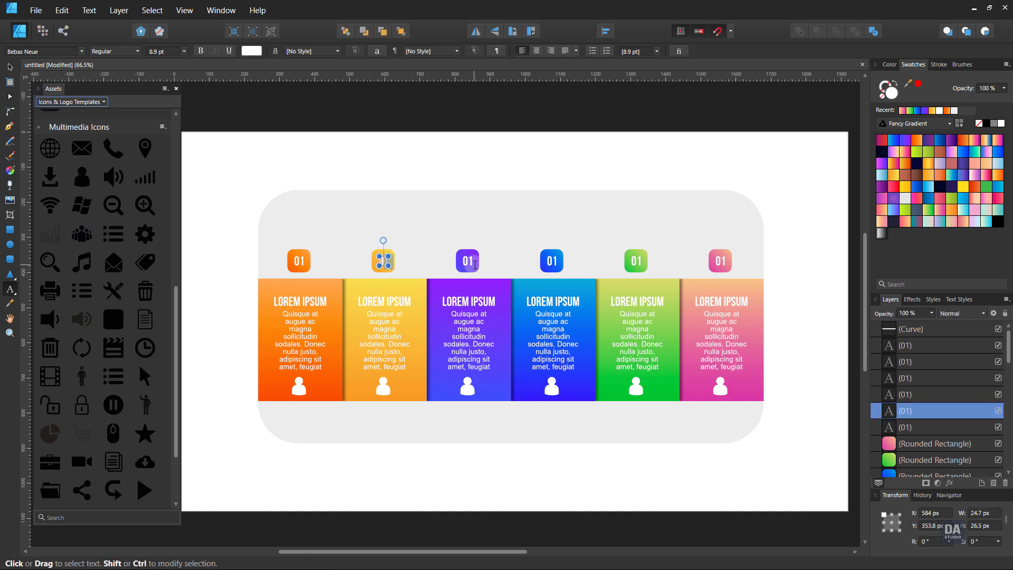
pyautogui.click(471, 262)
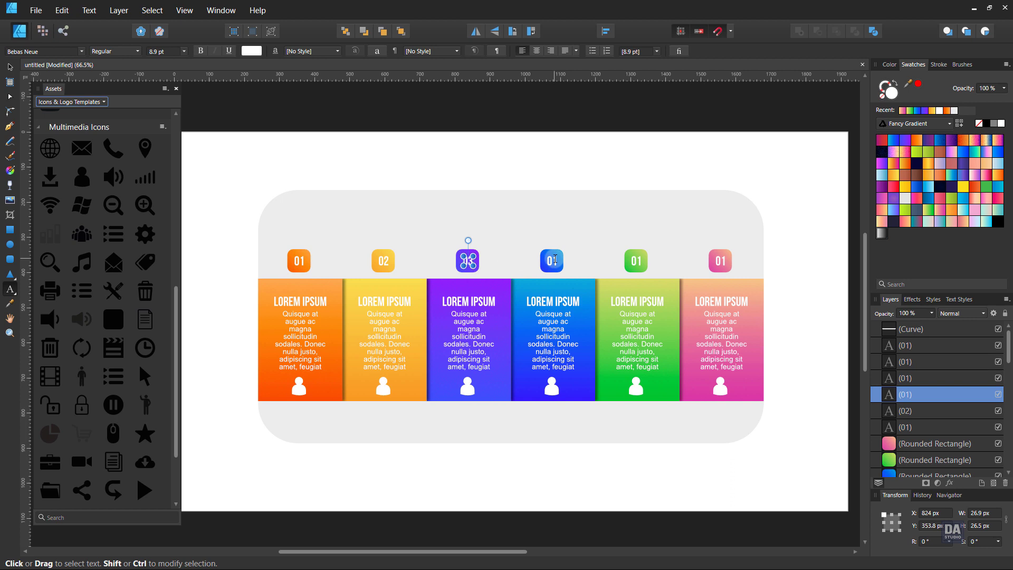
pyautogui.click(556, 260)
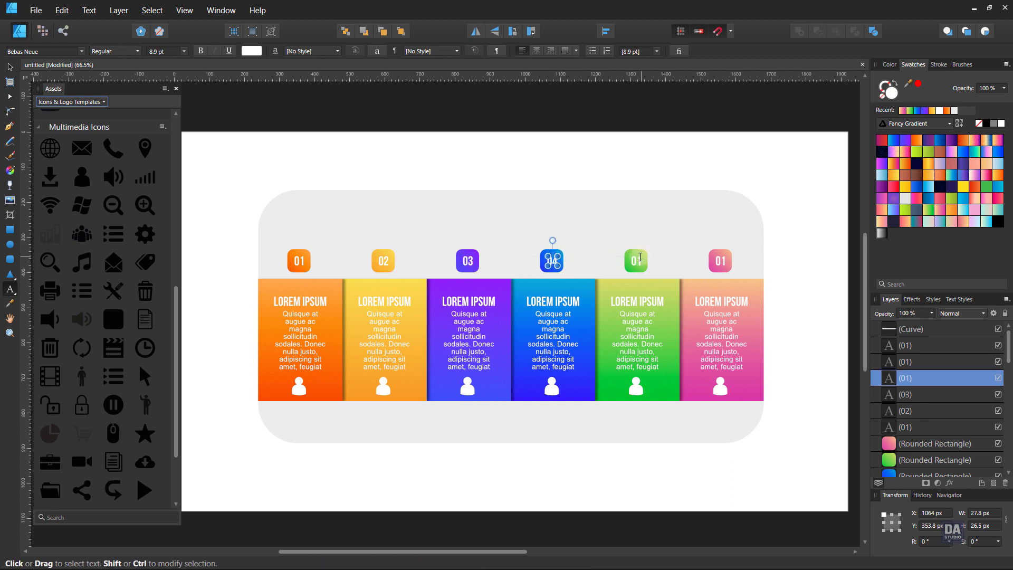
# Renumber the fifth badge as 05 and the sixth as 06, and leave text editing.
pyautogui.click(638, 257)
pyautogui.write('5')
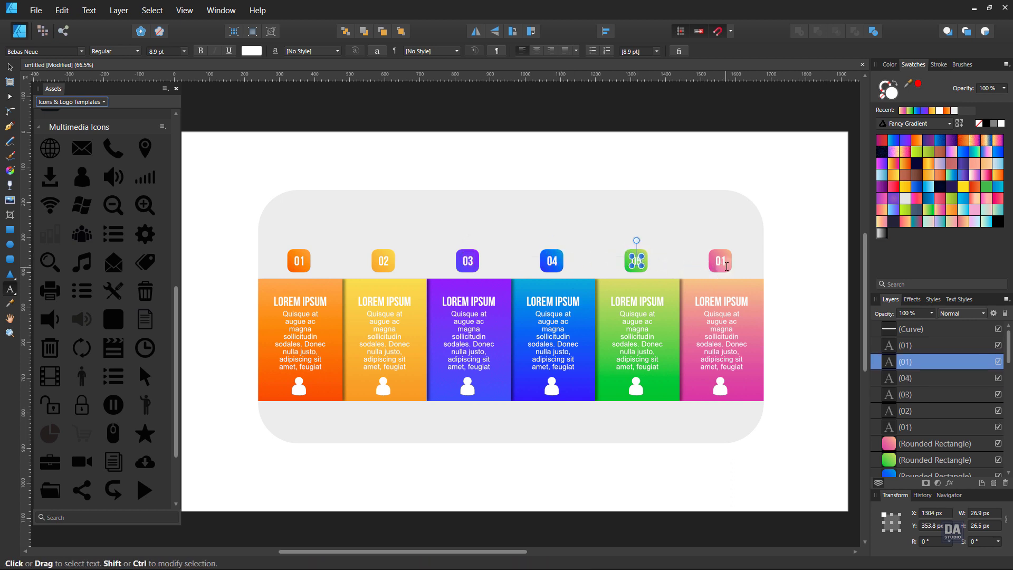
pyautogui.click(721, 263)
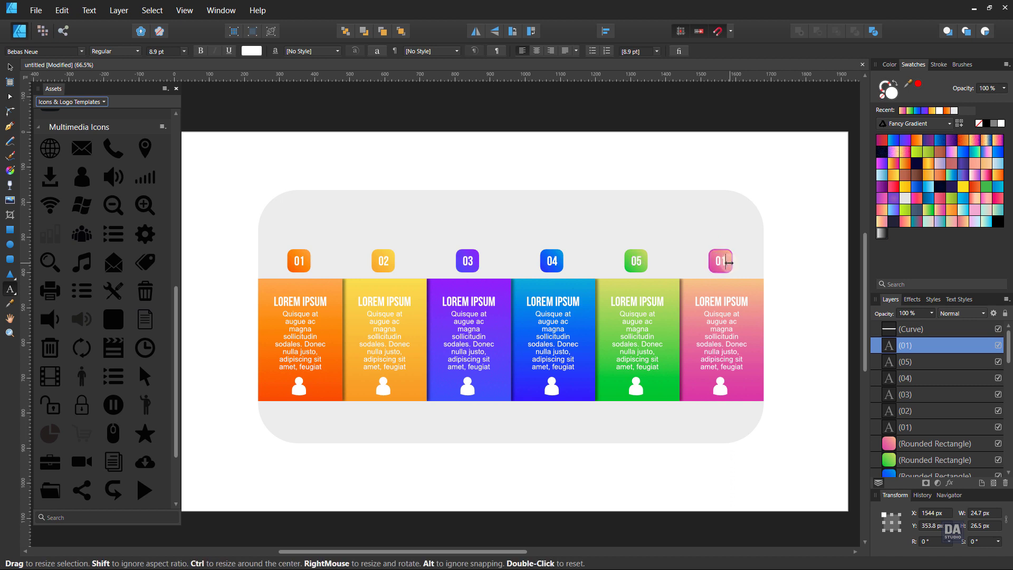
pyautogui.click(8, 72)
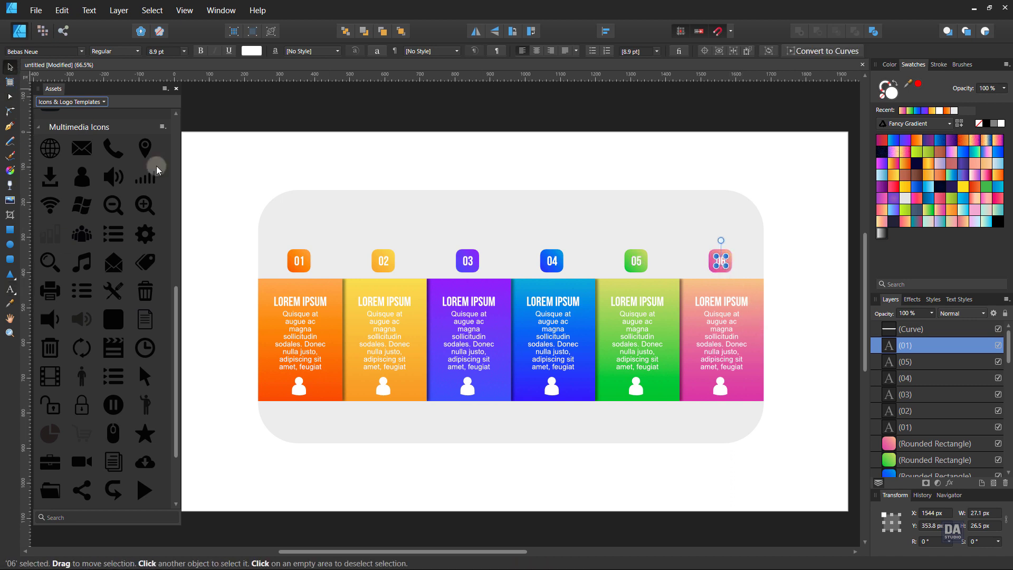
# Delete the duplicated white person icons from the second through sixth columns, keeping only the one in the first column.
pyautogui.click(389, 391)
pyautogui.keyDown('shift'); pyautogui.click(467, 389); pyautogui.keyUp('shift')
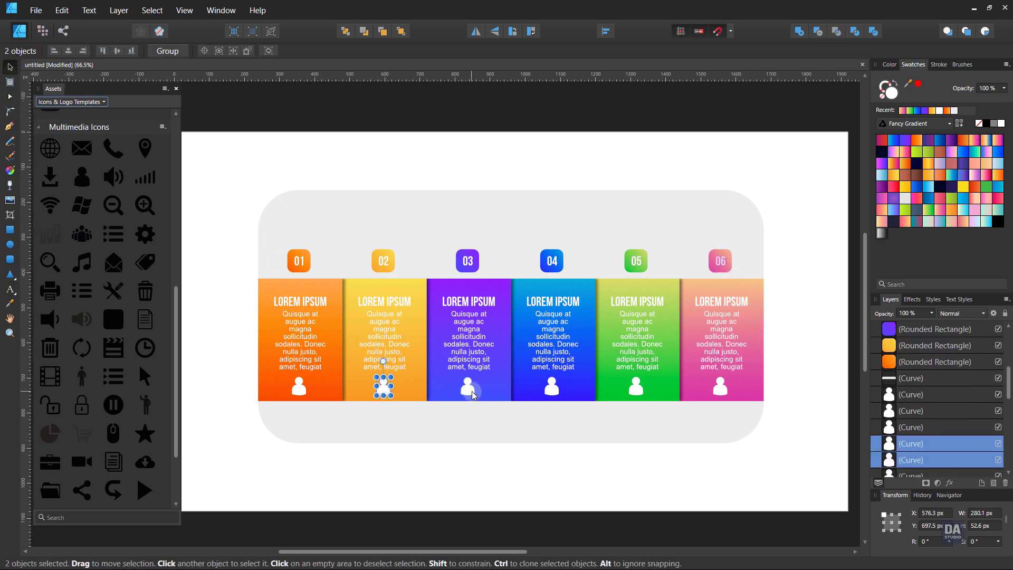
pyautogui.keyDown('shift'); pyautogui.click(552, 388); pyautogui.keyUp('shift')
pyautogui.keyDown('shift'); pyautogui.click(633, 394); pyautogui.keyUp('shift')
pyautogui.keyDown('shift'); pyautogui.click(726, 396); pyautogui.keyUp('shift')
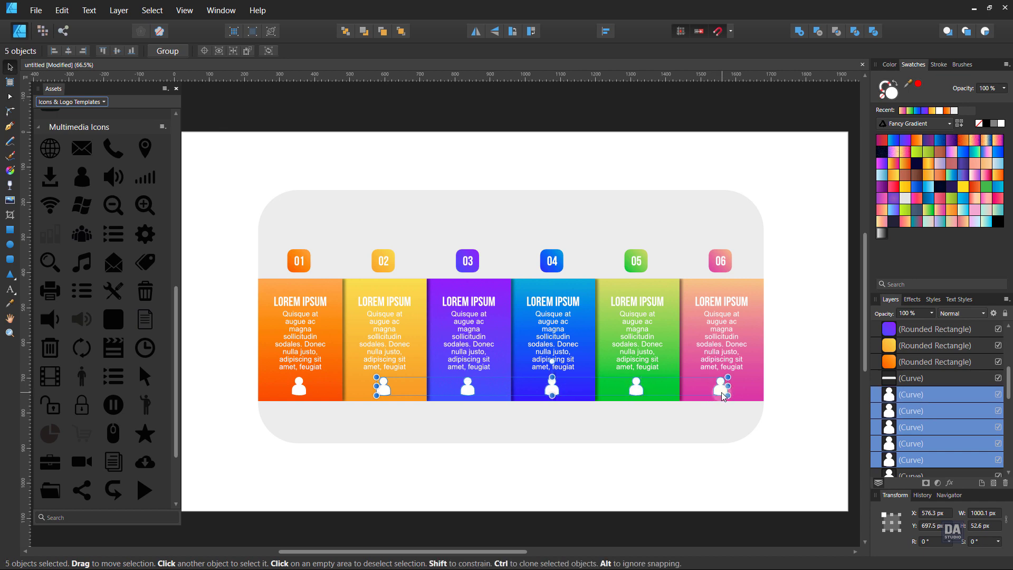
pyautogui.press('Delete')
# Place the envelope icon beneath the second column's caption, scale it down to about 69 × 47 px and fill it white.
pyautogui.moveTo(339, 411); pyautogui.dragTo(482, 367)
pyautogui.moveTo(423, 379); pyautogui.dragTo(378, 384)
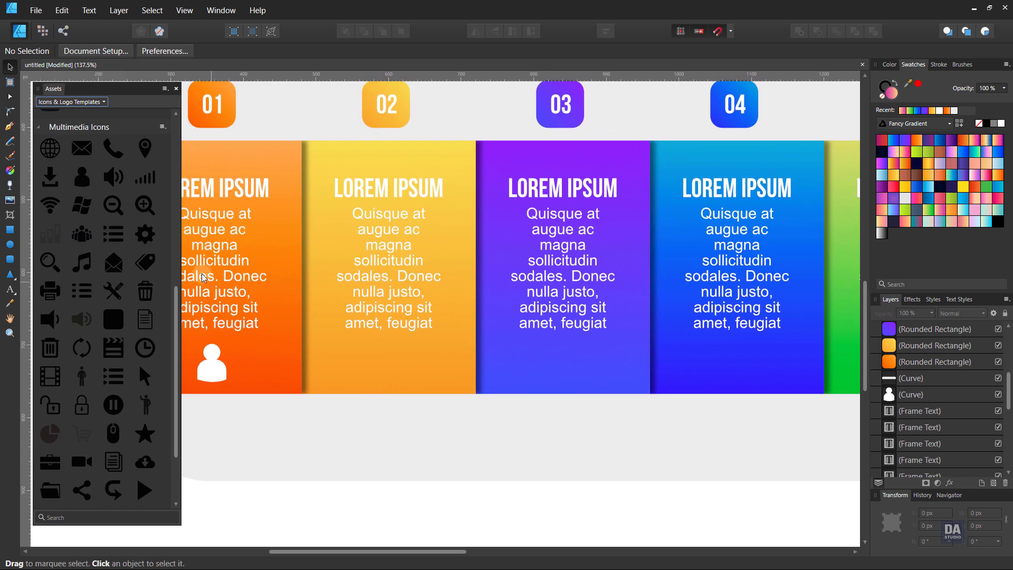
pyautogui.moveTo(82, 148); pyautogui.dragTo(379, 368)
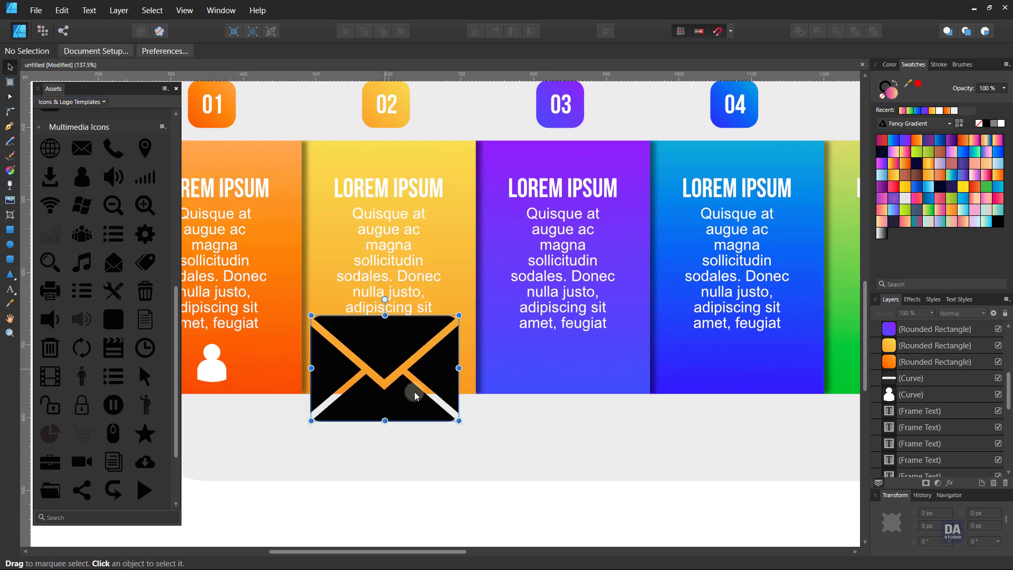
pyautogui.moveTo(460, 425); pyautogui.dragTo(405, 371)
pyautogui.keyDown('shift'); pyautogui.click(221, 370); pyautogui.keyUp('shift')
pyautogui.click(400, 492)
pyautogui.click(400, 373)
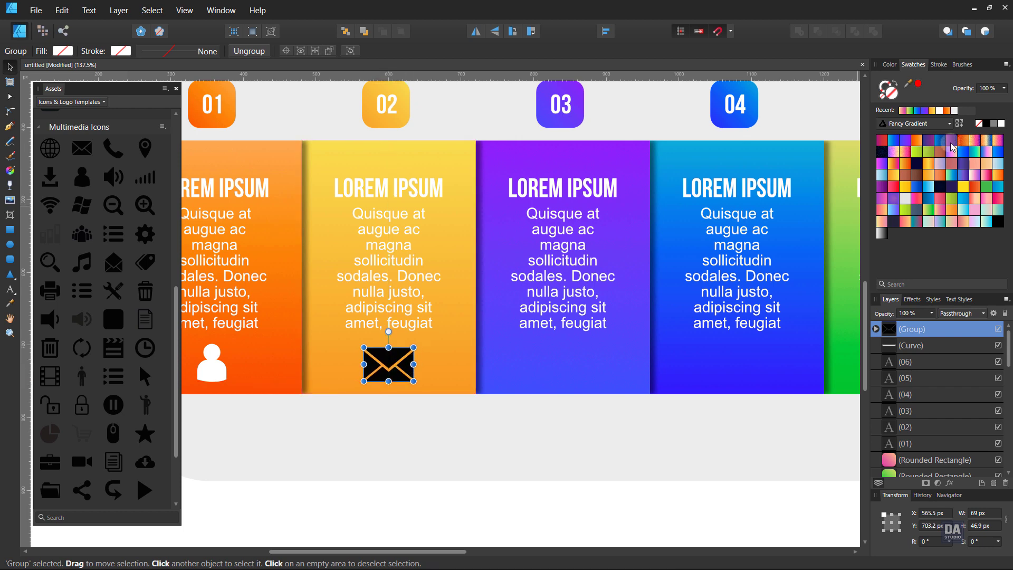
pyautogui.click(599, 455)
# Place the phone icon beneath the third column's caption, scale it down to match the other icons and fill it white.
pyautogui.moveTo(629, 447); pyautogui.dragTo(493, 449)
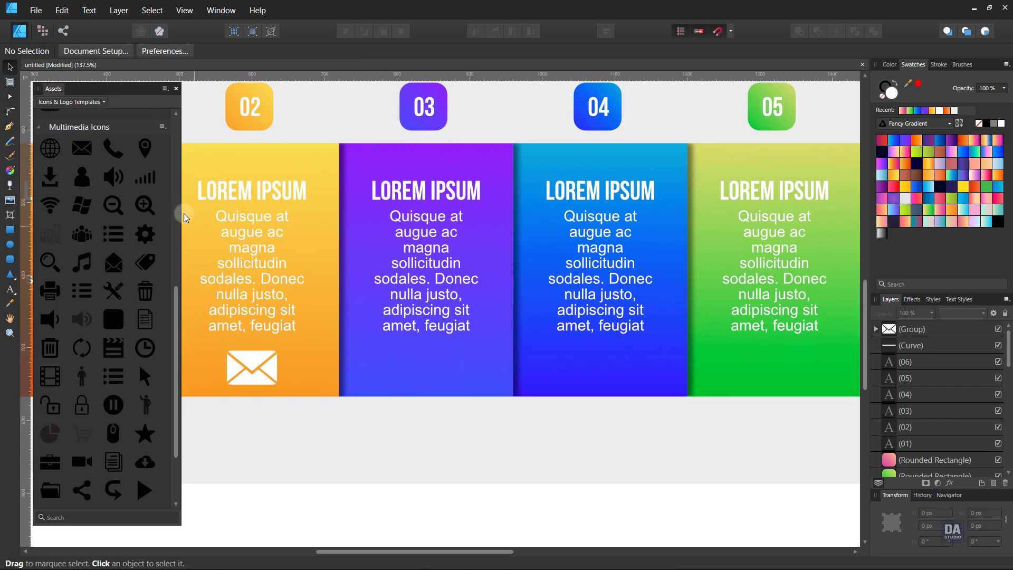
pyautogui.moveTo(113, 148); pyautogui.dragTo(435, 364)
pyautogui.moveTo(493, 422); pyautogui.dragTo(433, 385)
pyautogui.click(1001, 123)
pyautogui.click(617, 412)
# Place the location pin icon beneath the fourth column's caption, scale it down to about 33 × 53 px and fill it white.
pyautogui.moveTo(612, 410); pyautogui.dragTo(393, 413)
pyautogui.moveTo(145, 153); pyautogui.dragTo(379, 376)
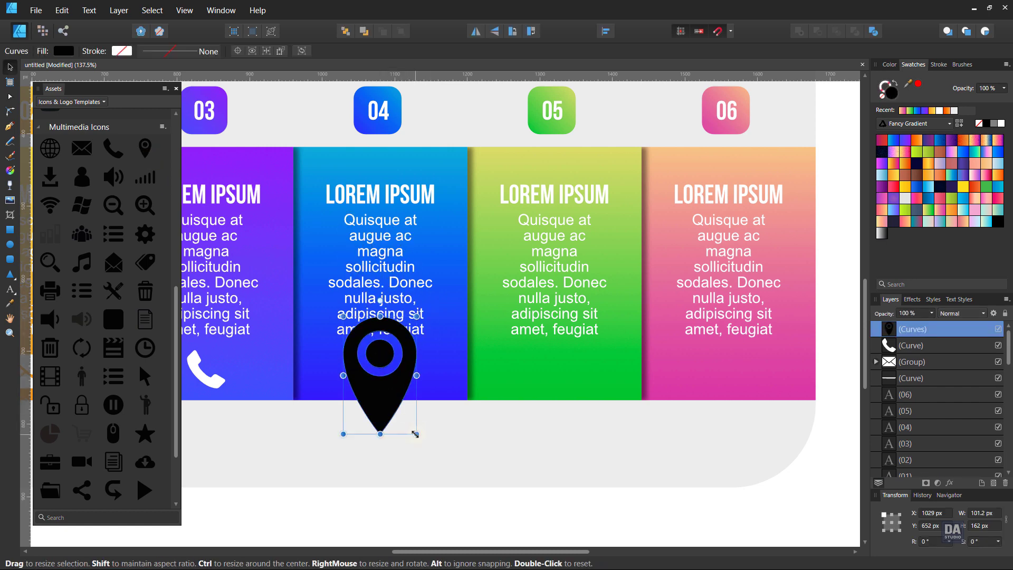
pyautogui.moveTo(416, 434); pyautogui.dragTo(385, 379)
pyautogui.click(1001, 124)
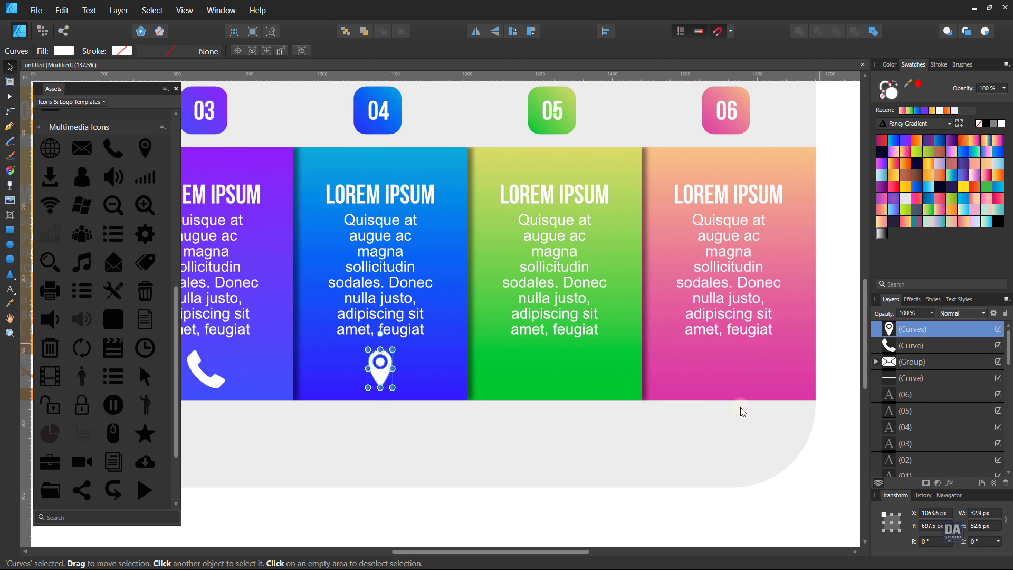
pyautogui.click(723, 427)
# Place the gear icon beneath the fifth column's caption, scale it down to icon size and fill it white.
pyautogui.moveTo(621, 471); pyautogui.dragTo(493, 470)
pyautogui.moveTo(146, 244); pyautogui.dragTo(418, 373)
pyautogui.moveTo(481, 431); pyautogui.dragTo(437, 352)
pyautogui.click(1000, 126)
pyautogui.click(766, 348)
# Place the globe icon beneath the sixth column's caption at about 43 × 43 px and fill it white.
pyautogui.moveTo(573, 445); pyautogui.dragTo(449, 437)
pyautogui.moveTo(50, 149); pyautogui.dragTo(474, 372)
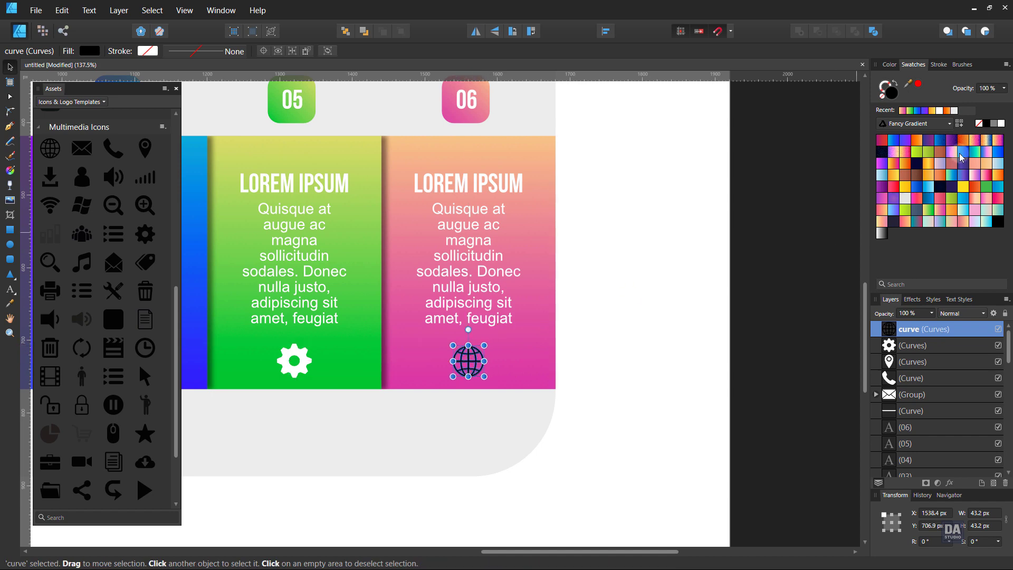
pyautogui.click(1000, 123)
pyautogui.click(674, 414)
# Delete the white globe icon from the sixth column.
pyautogui.hotkey('ctrl', '0')
pyautogui.moveTo(628, 481); pyautogui.dragTo(541, 469)
pyautogui.moveTo(580, 493); pyautogui.dragTo(581, 483)
pyautogui.click(676, 399)
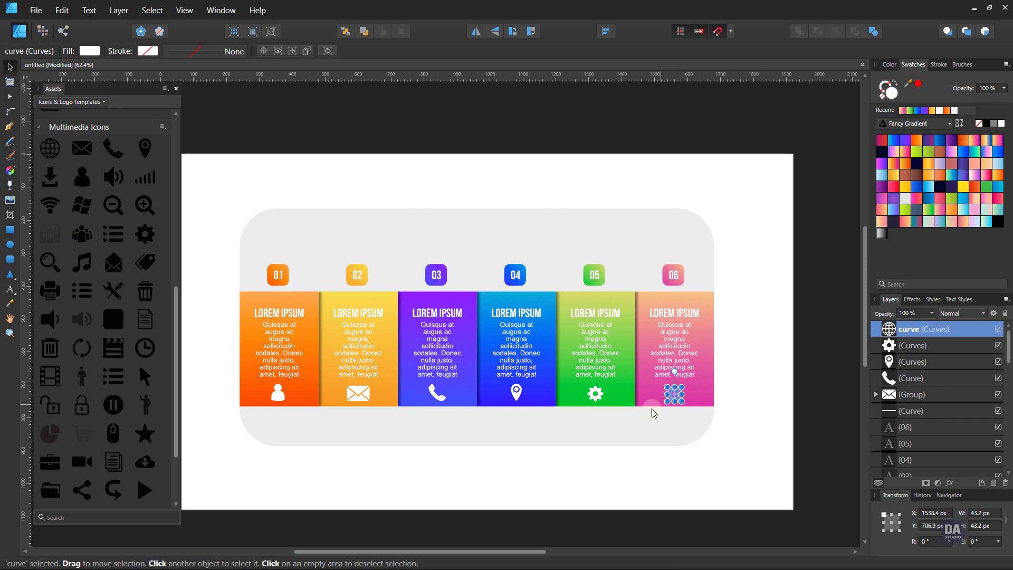
pyautogui.press('Delete')
# Place the printer icon beneath the sixth column's caption, scale it down to icon size and fill it white.
pyautogui.moveTo(53, 289); pyautogui.dragTo(697, 396)
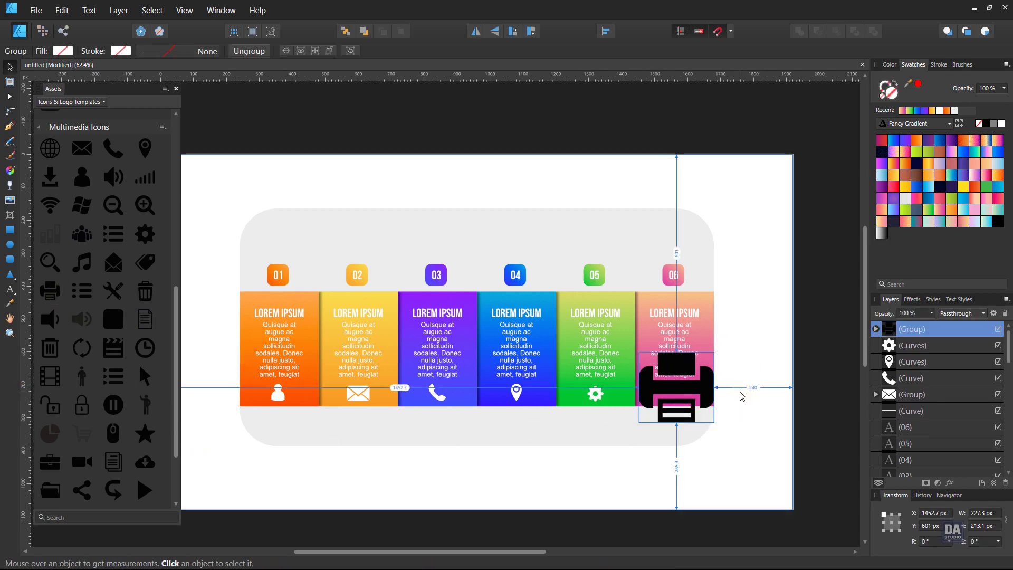
pyautogui.scroll(5, 710, 417)
pyautogui.moveTo(707, 458); pyautogui.dragTo(621, 394)
pyautogui.click(1002, 127)
pyautogui.click(776, 389)
pyautogui.hotkey('ctrl', '0')
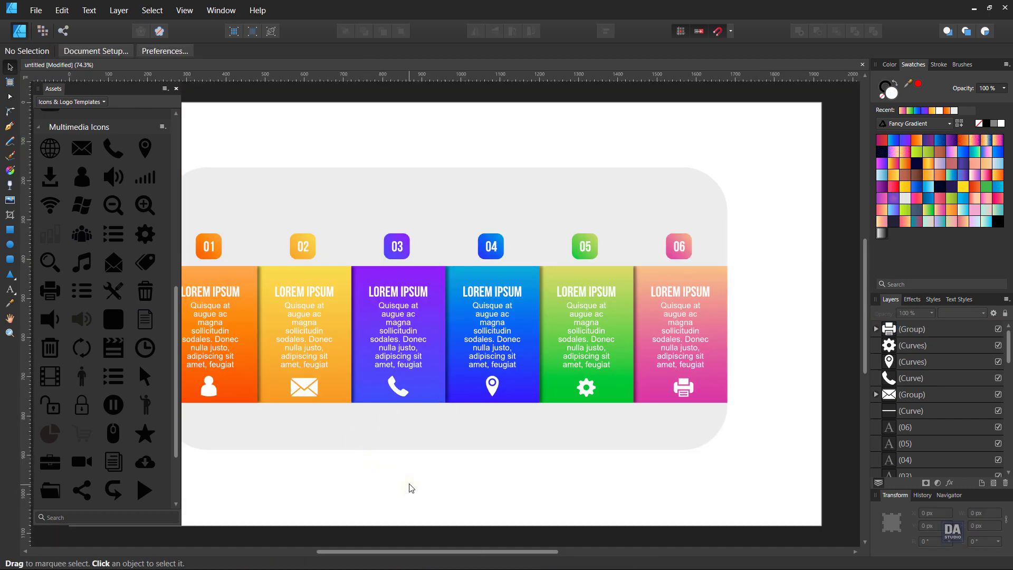
# Collapse the icon library and draw a 1920 × 1080 px rectangle covering the whole page.
pyautogui.doubleClick(113, 92)
pyautogui.click(468, 420)
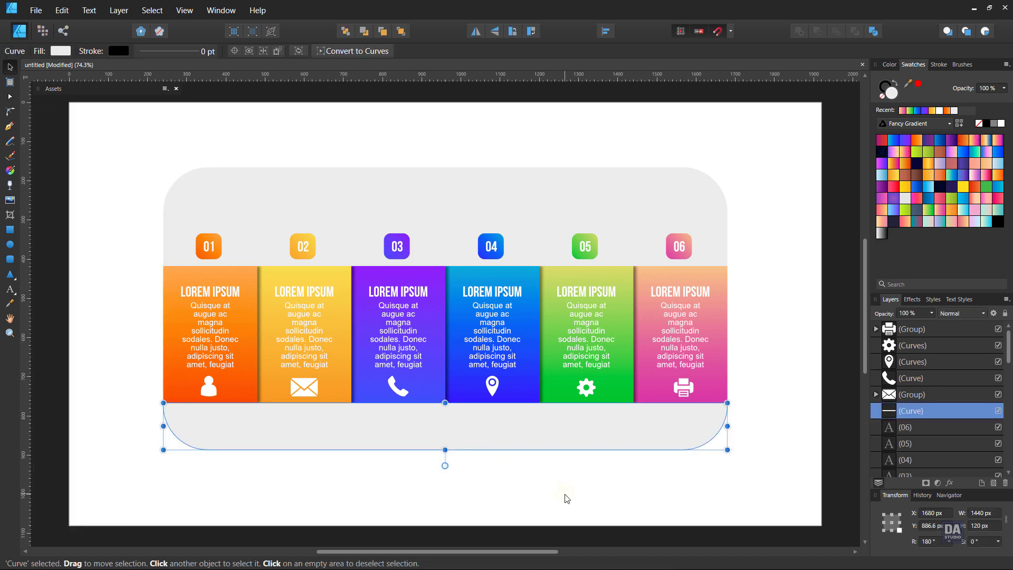
pyautogui.click(569, 495)
pyautogui.moveTo(573, 492); pyautogui.dragTo(526, 454)
pyautogui.click(10, 230)
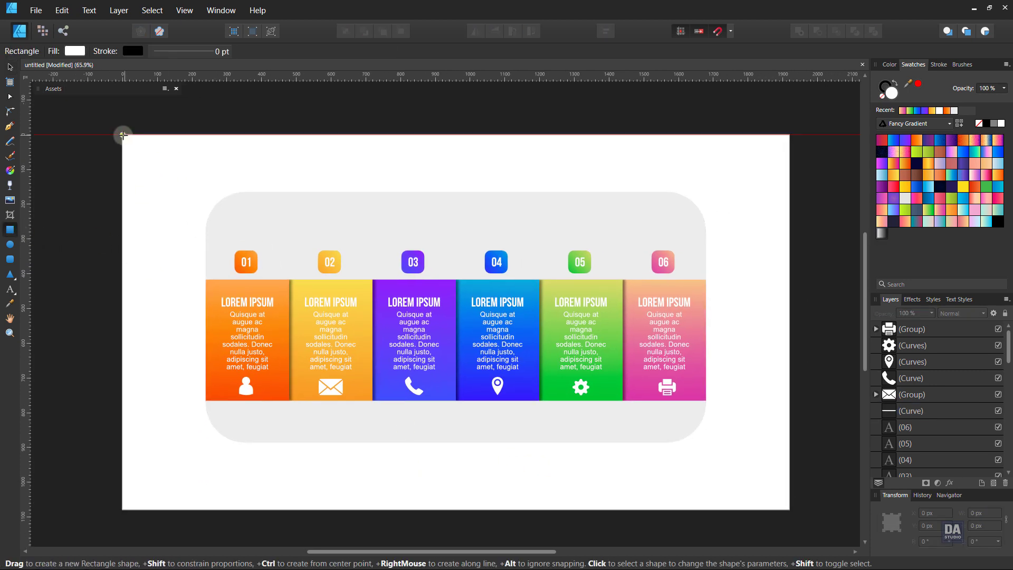
pyautogui.moveTo(122, 135); pyautogui.dragTo(790, 510)
# Fill the page-sized rectangle with a medium grey from the Grays palette and send it behind all other objects.
pyautogui.click(922, 125)
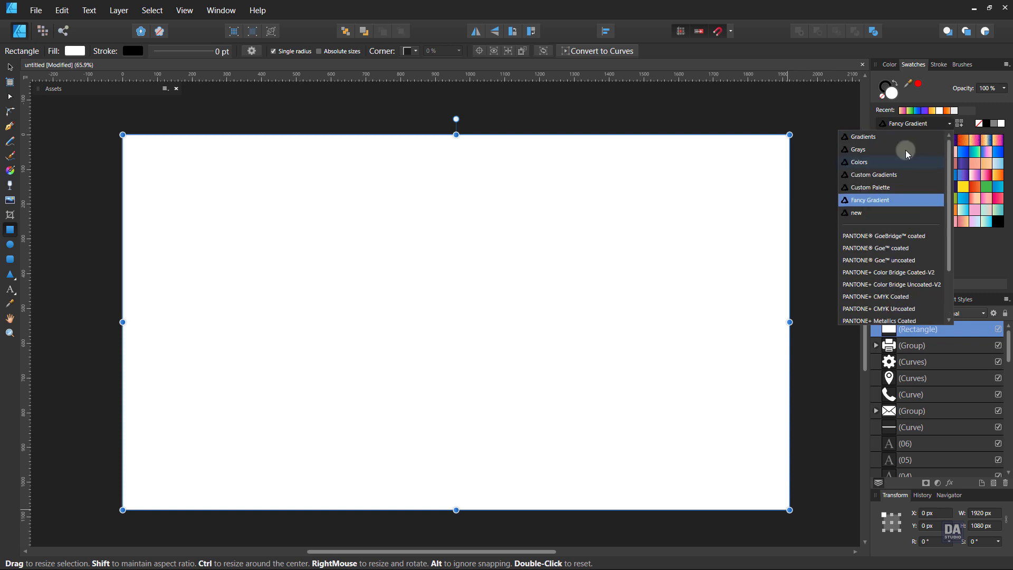
pyautogui.click(905, 150)
pyautogui.click(974, 141)
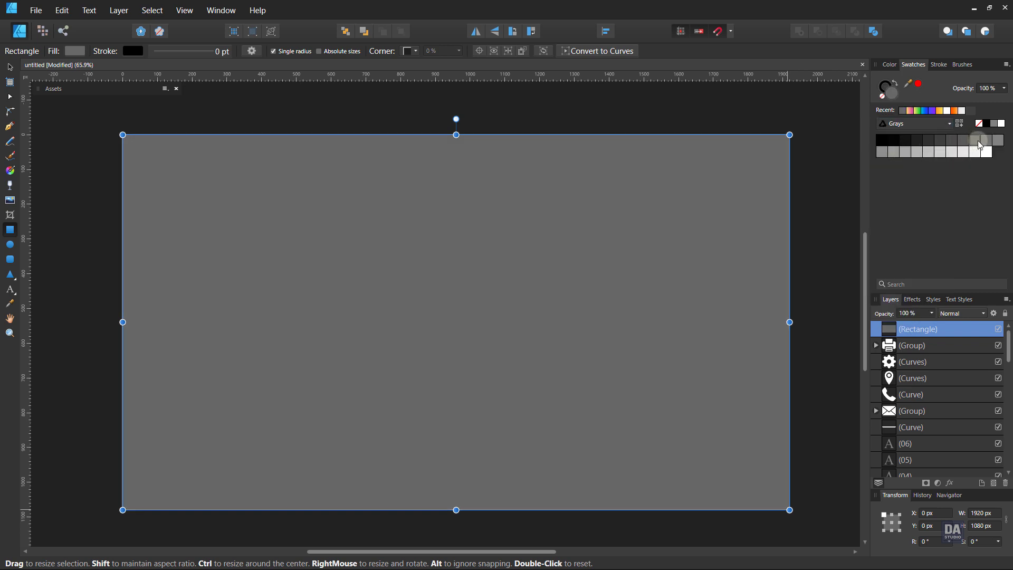
pyautogui.click(998, 141)
pyautogui.click(894, 152)
pyautogui.rightClick(594, 290)
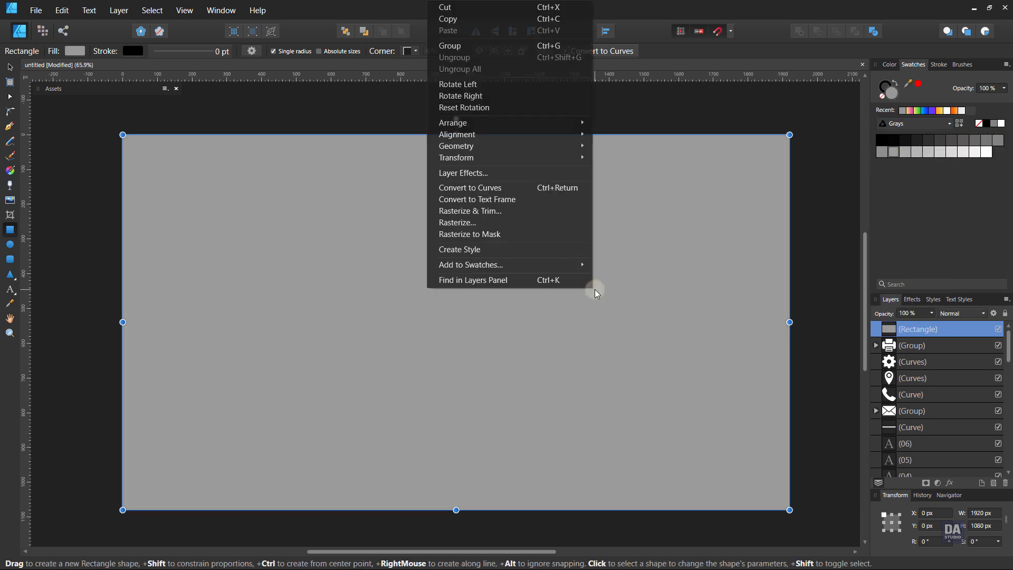
pyautogui.moveTo(555, 126)
pyautogui.click(388, 158)
pyautogui.press('v')
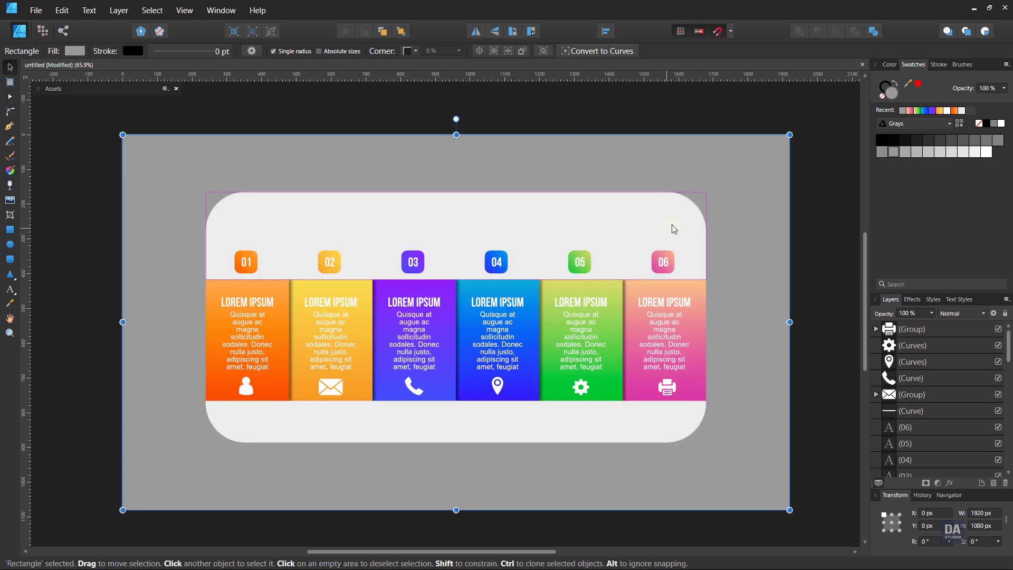
# Fill both the rounded top bar and the rounded bottom bar with white.
pyautogui.click(672, 226)
pyautogui.keyDown('shift'); pyautogui.click(658, 427); pyautogui.keyUp('shift')
pyautogui.click(987, 153)
pyautogui.click(831, 354)
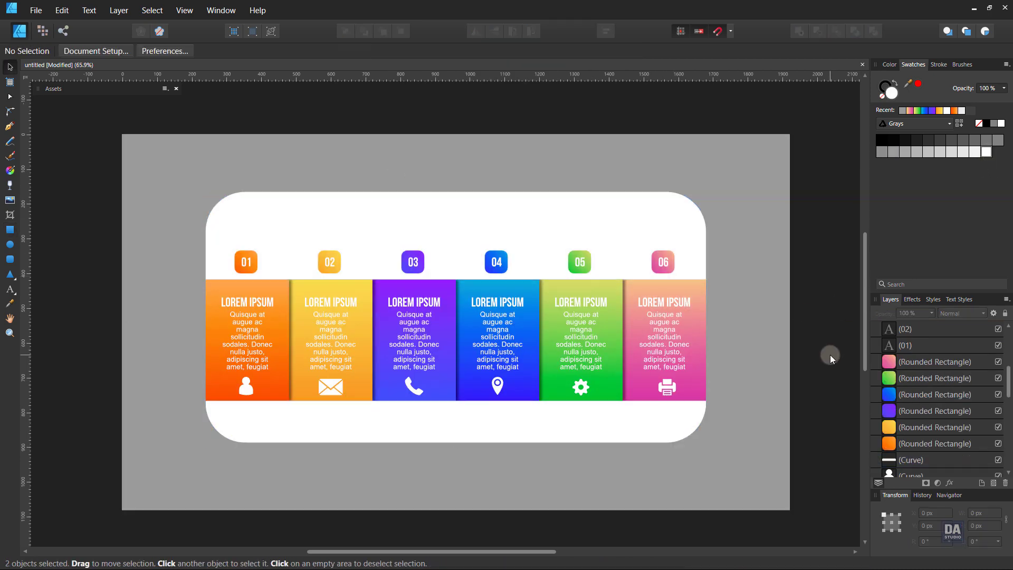
# Duplicate the white bottom bar, flip the lower copy vertically and place it directly beneath the original as a reflection.
pyautogui.rightClick(681, 425)
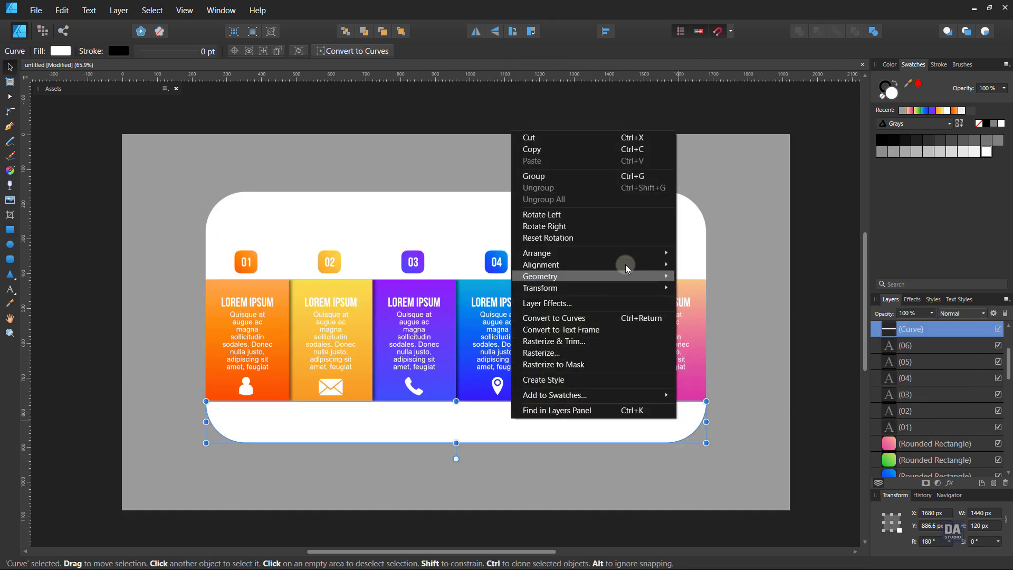
pyautogui.rightClick(939, 329)
pyautogui.click(932, 151)
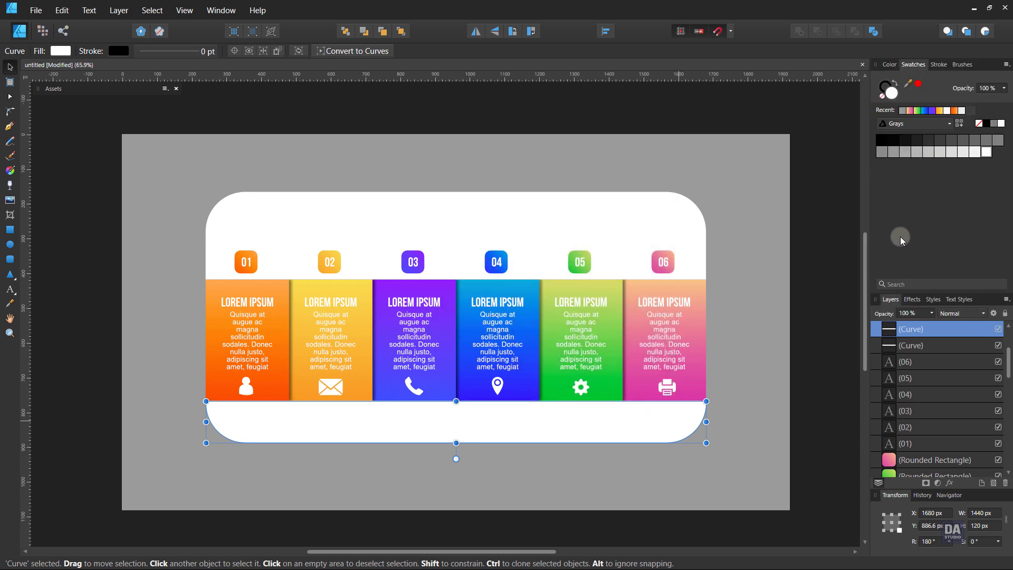
pyautogui.click(915, 346)
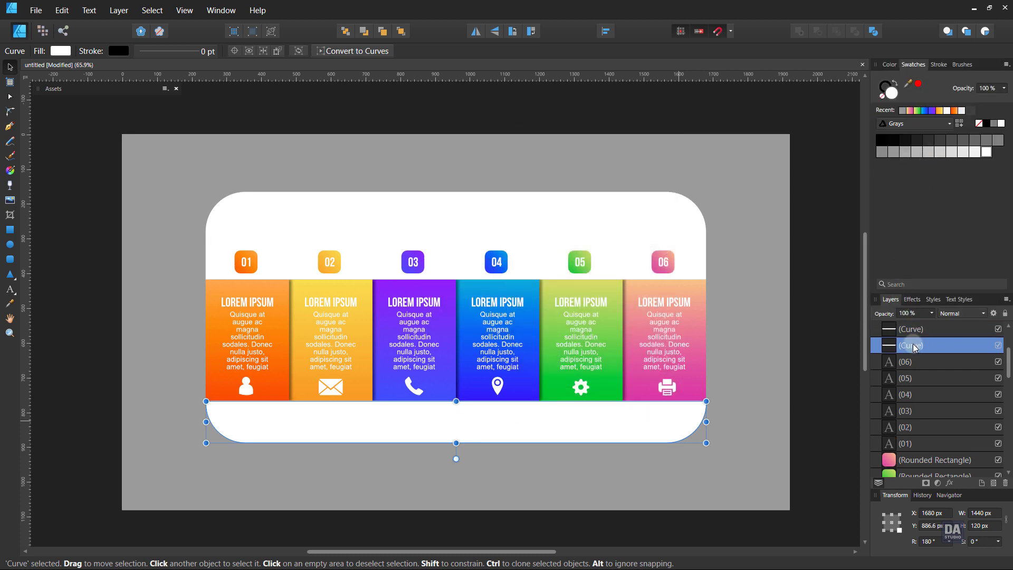
pyautogui.click(497, 32)
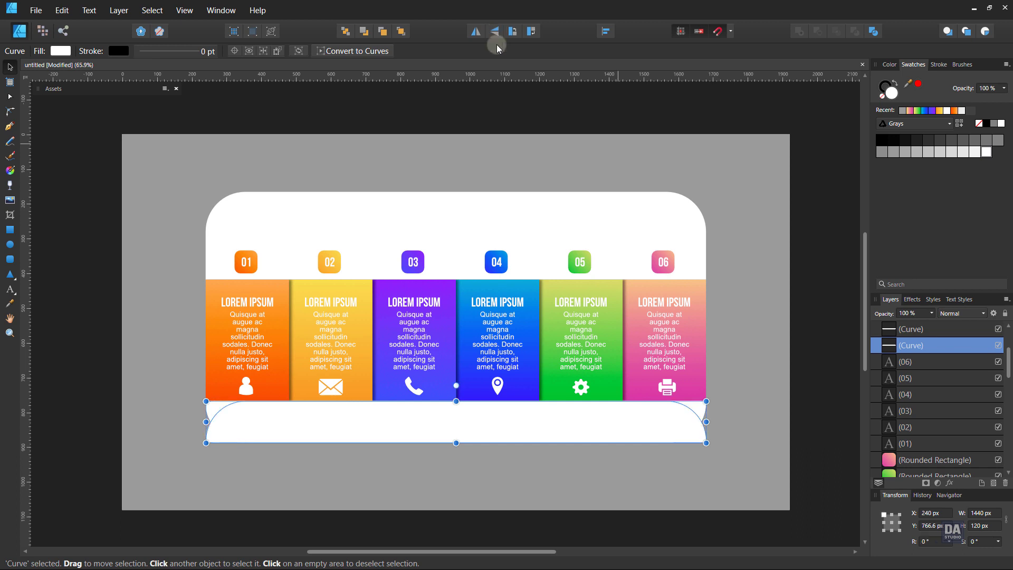
pyautogui.moveTo(664, 443); pyautogui.dragTo(664, 471)
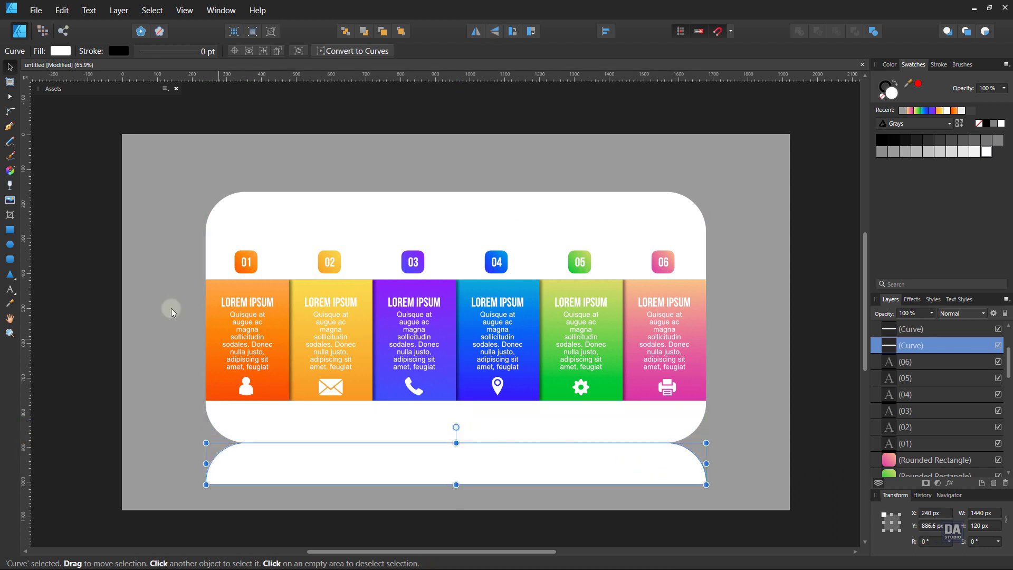
# Give the flipped copy a linear transparency that fades out downward just above its lower edge, with the midpoint shifted slightly up.
pyautogui.click(13, 185)
pyautogui.moveTo(452, 487); pyautogui.dragTo(471, 444)
pyautogui.hotkey('ctrl', 'z')
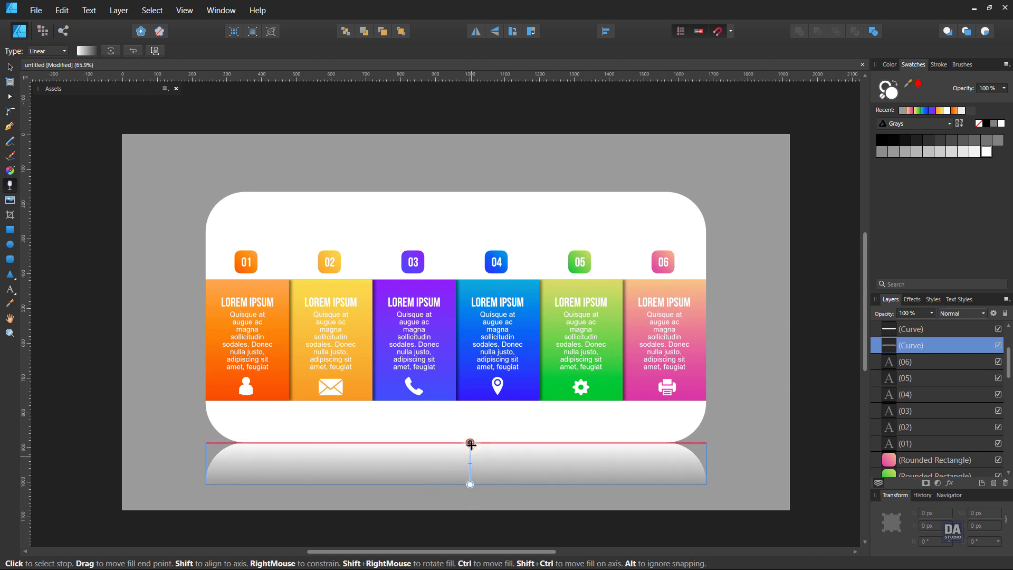
pyautogui.moveTo(470, 484); pyautogui.dragTo(471, 475)
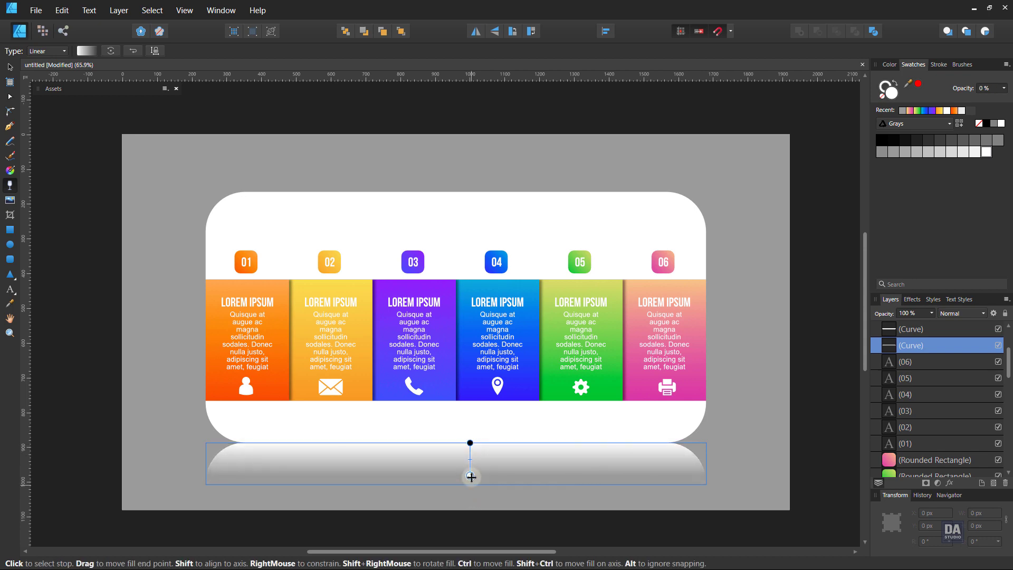
pyautogui.keyDown('ctrl'); pyautogui.scroll(5, 471, 479); pyautogui.keyUp('ctrl')
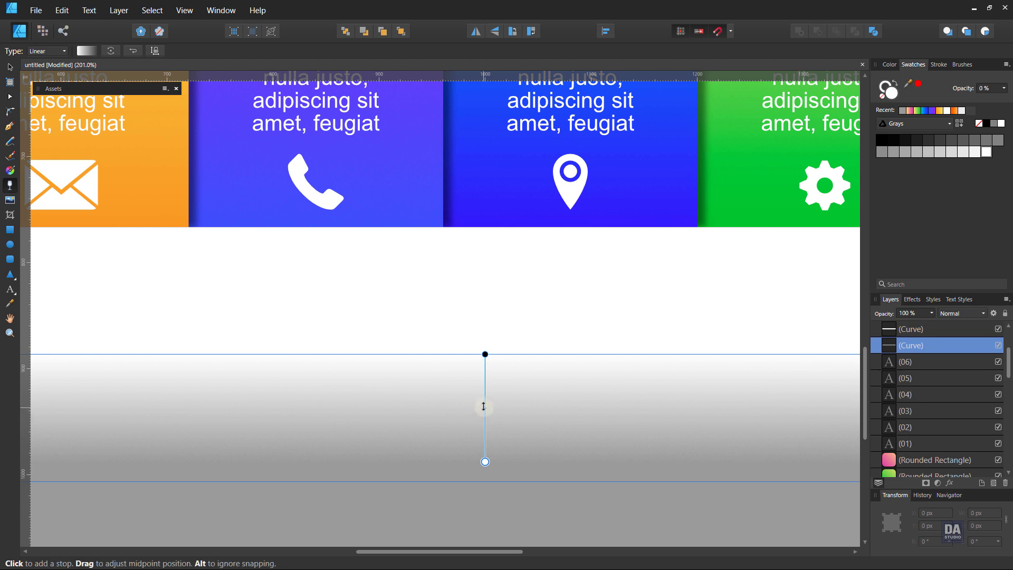
pyautogui.moveTo(483, 408); pyautogui.dragTo(485, 400)
pyautogui.keyDown('ctrl'); pyautogui.scroll(-5, 491, 449); pyautogui.keyUp('ctrl')
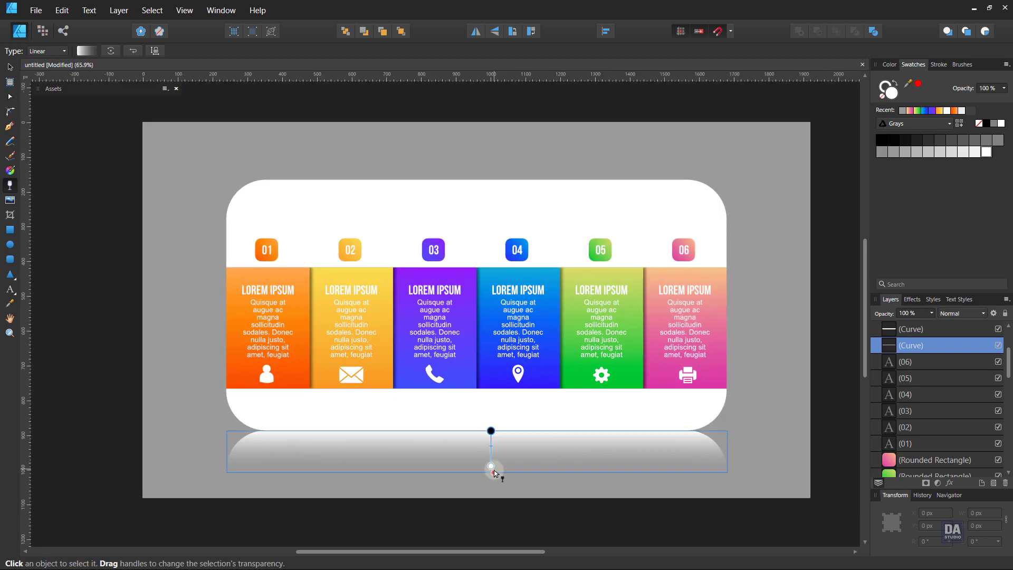
pyautogui.click(10, 66)
pyautogui.click(103, 189)
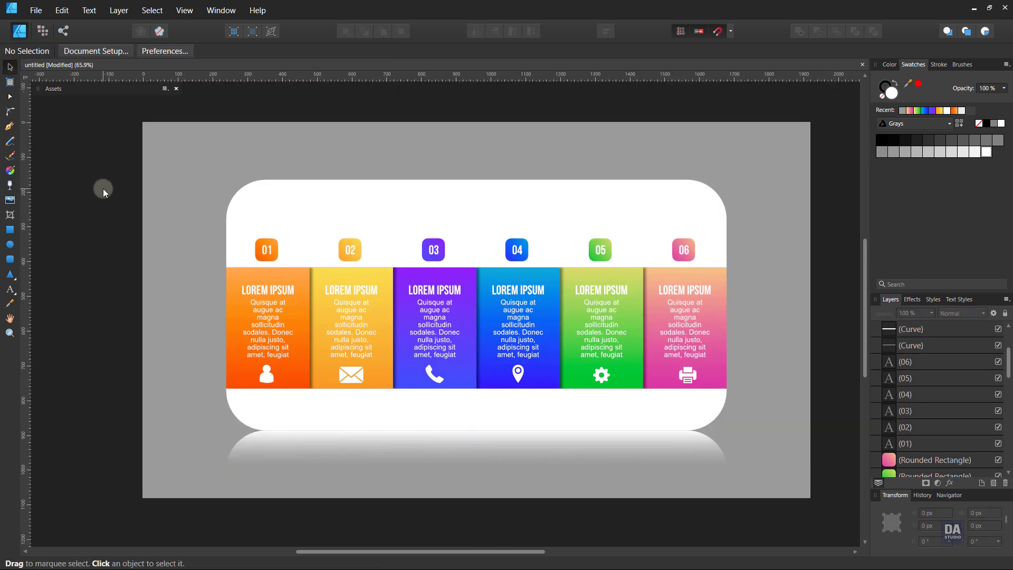
# Lower the opacity of the reflection beneath the bottom bar to 50 %.
pyautogui.click(524, 447)
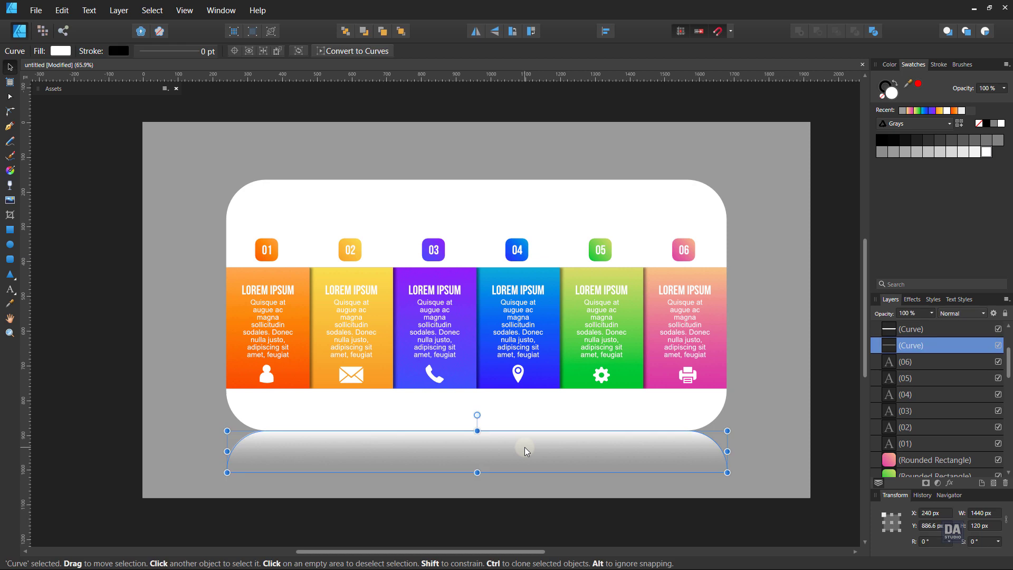
pyautogui.click(932, 316)
pyautogui.moveTo(932, 324); pyautogui.dragTo(906, 326)
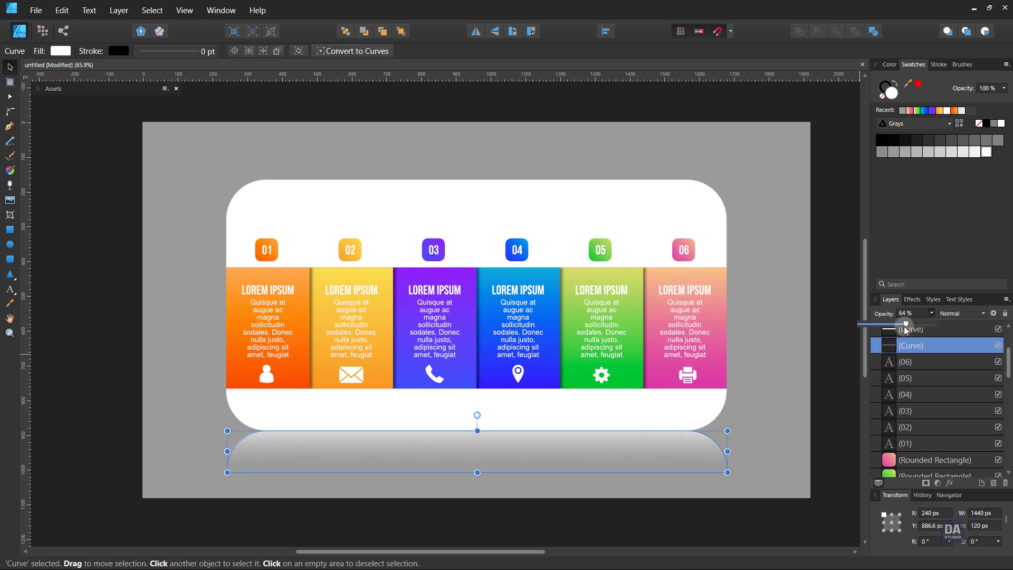
pyautogui.click(838, 363)
# Lock the grey page-sized background rectangle.
pyautogui.scroll(-3, 739, 395)
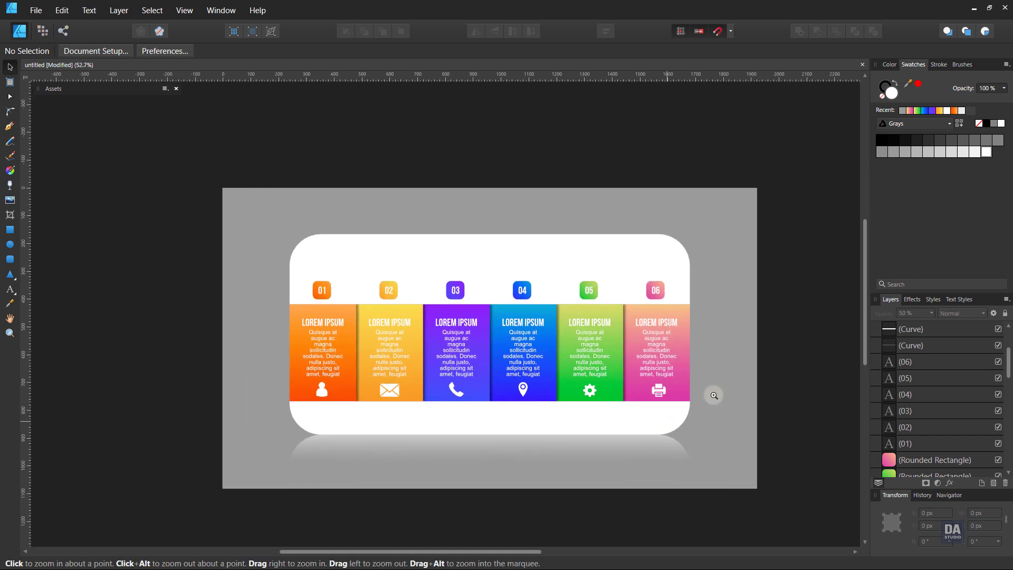
pyautogui.scroll(3, 758, 386)
pyautogui.moveTo(766, 394); pyautogui.dragTo(756, 395)
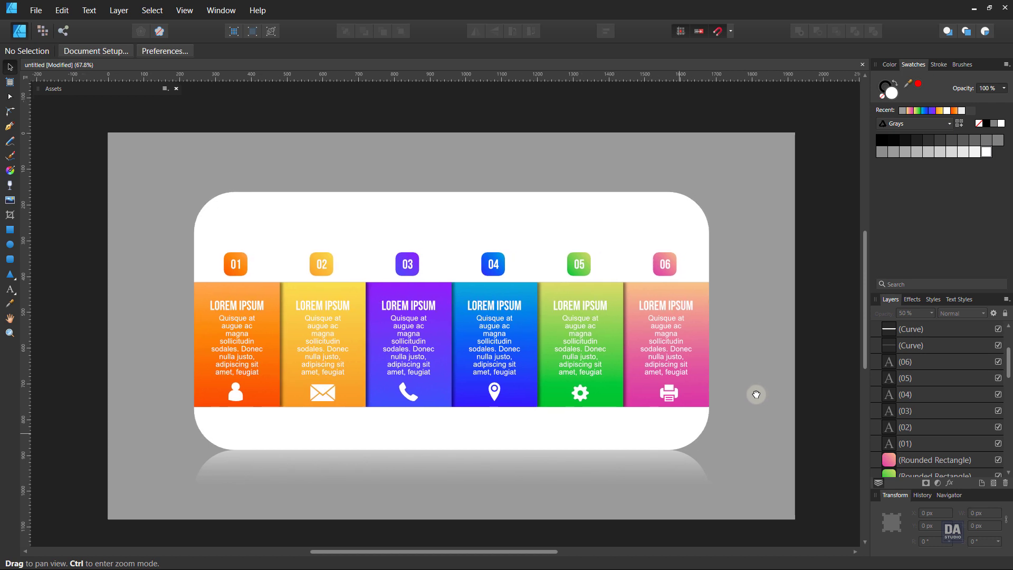
pyautogui.click(752, 229)
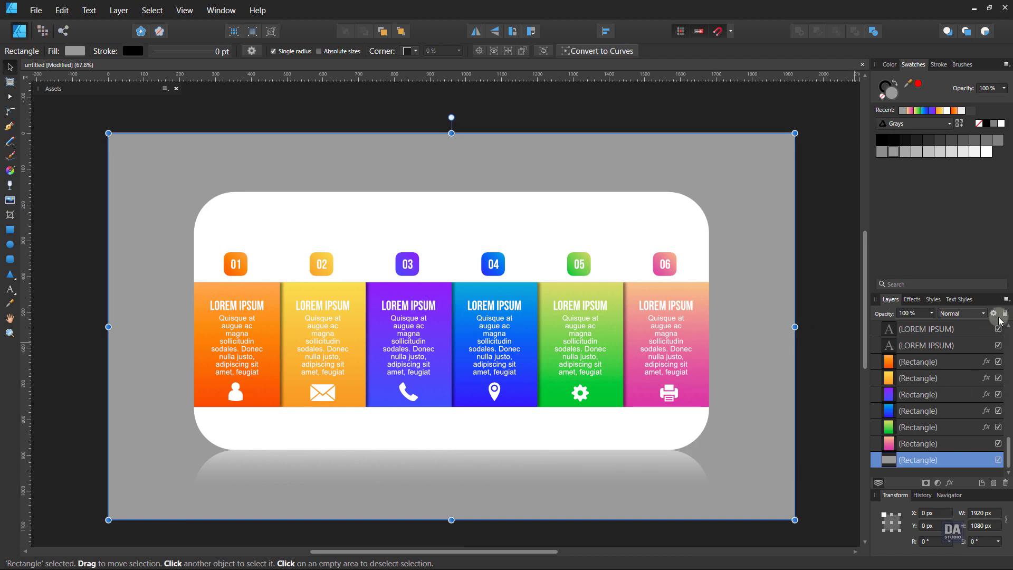
pyautogui.click(1005, 313)
# Select all six numbered badges together and move them slightly up within the white top bar.
pyautogui.moveTo(755, 200); pyautogui.dragTo(183, 312)
pyautogui.moveTo(247, 265); pyautogui.dragTo(245, 258)
pyautogui.hotkey('ctrl', 'z')
pyautogui.moveTo(758, 211); pyautogui.dragTo(246, 263)
pyautogui.click(757, 291)
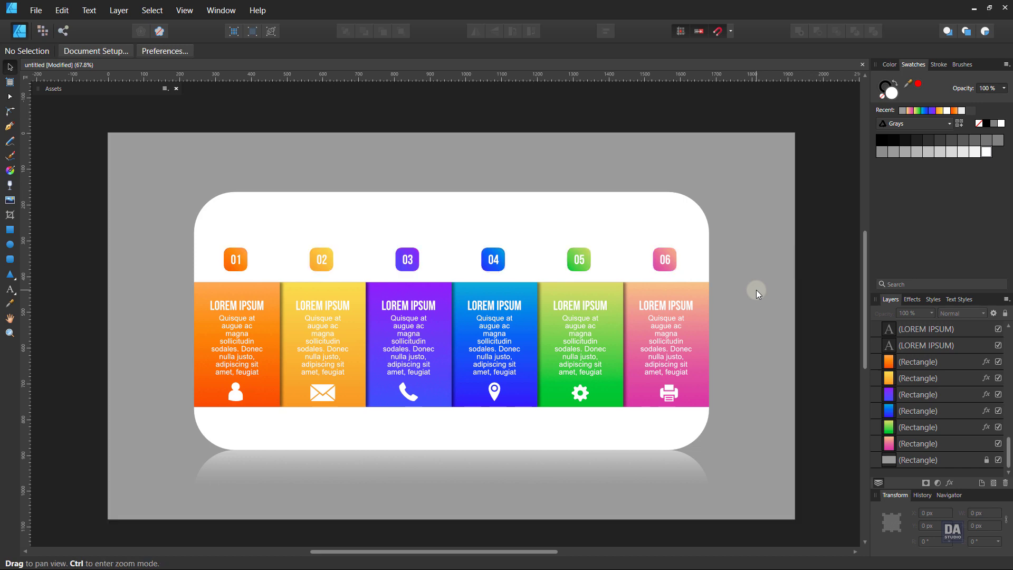
# Draw a straight horizontal line about 1203 px long across the white top bar, above badges 01 to 06, with the Pen tool.
pyautogui.moveTo(449, 311); pyautogui.dragTo(455, 318)
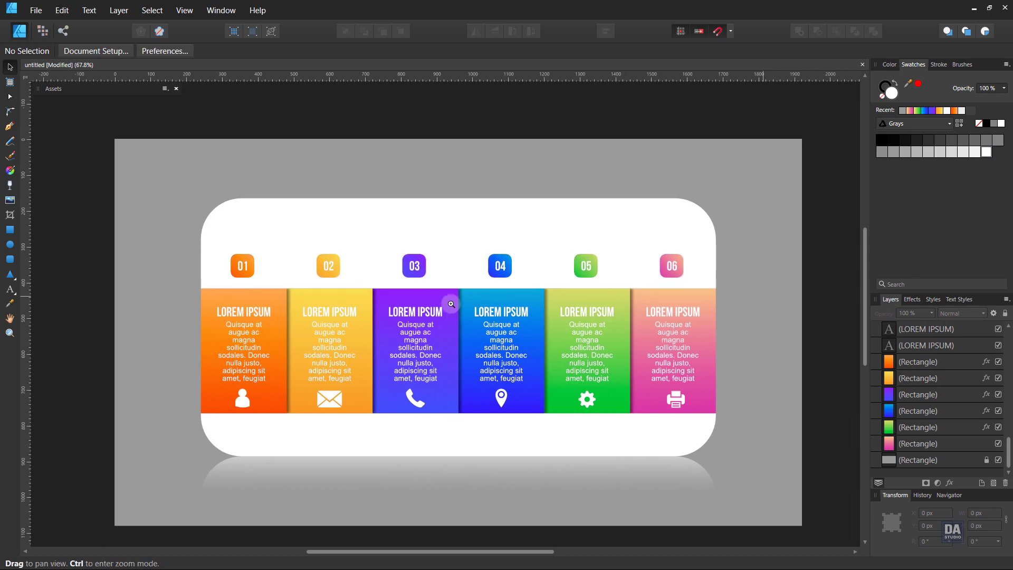
pyautogui.scroll(1, 423, 239)
pyautogui.moveTo(518, 280); pyautogui.dragTo(488, 277)
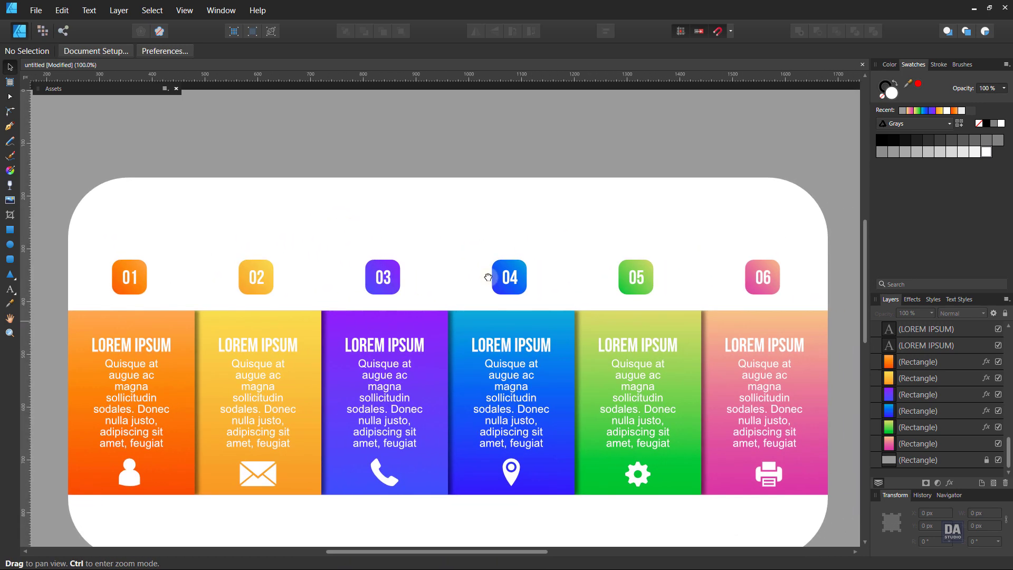
pyautogui.click(10, 127)
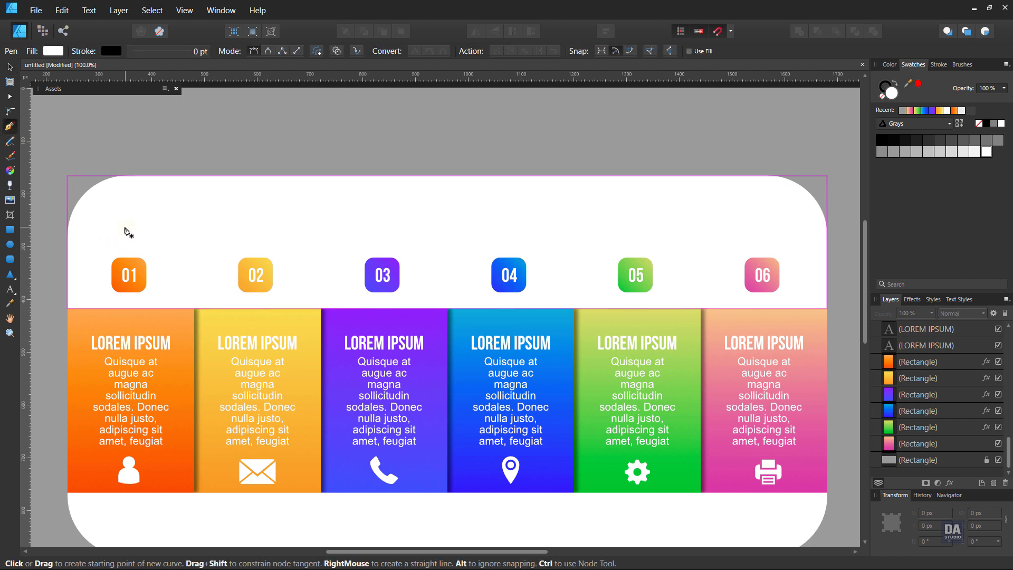
pyautogui.click(126, 227)
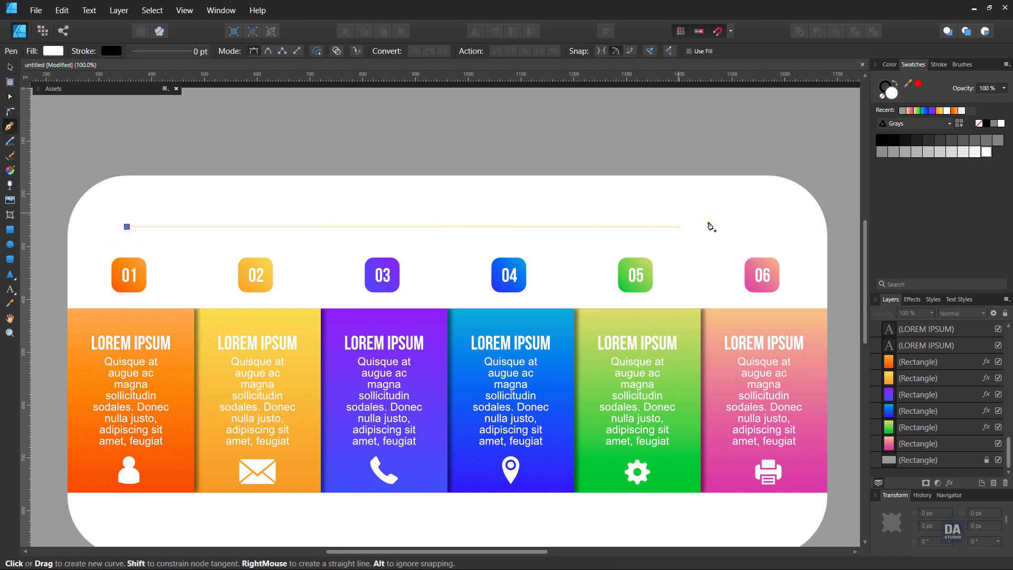
pyautogui.click(761, 227)
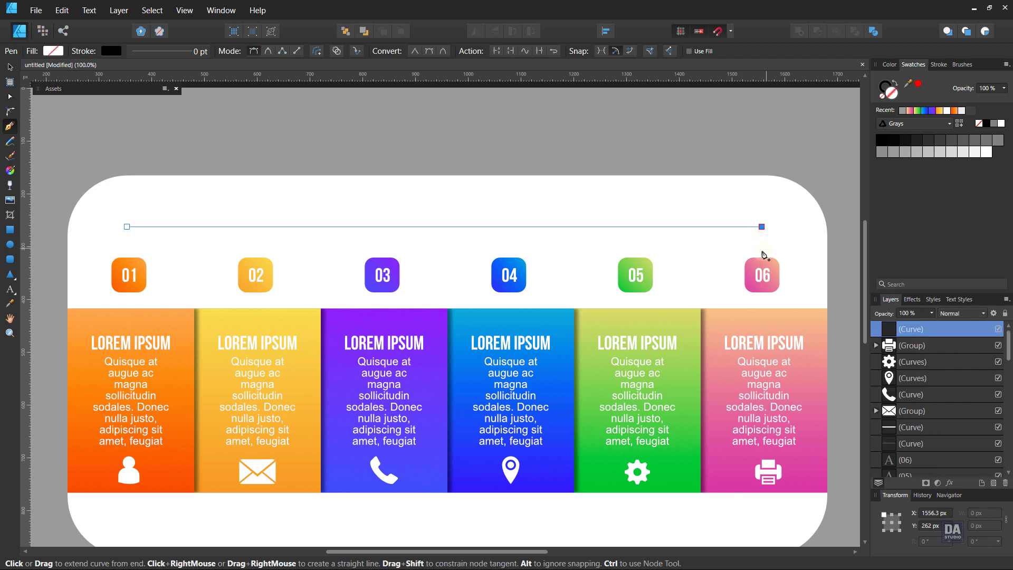
pyautogui.press('v')
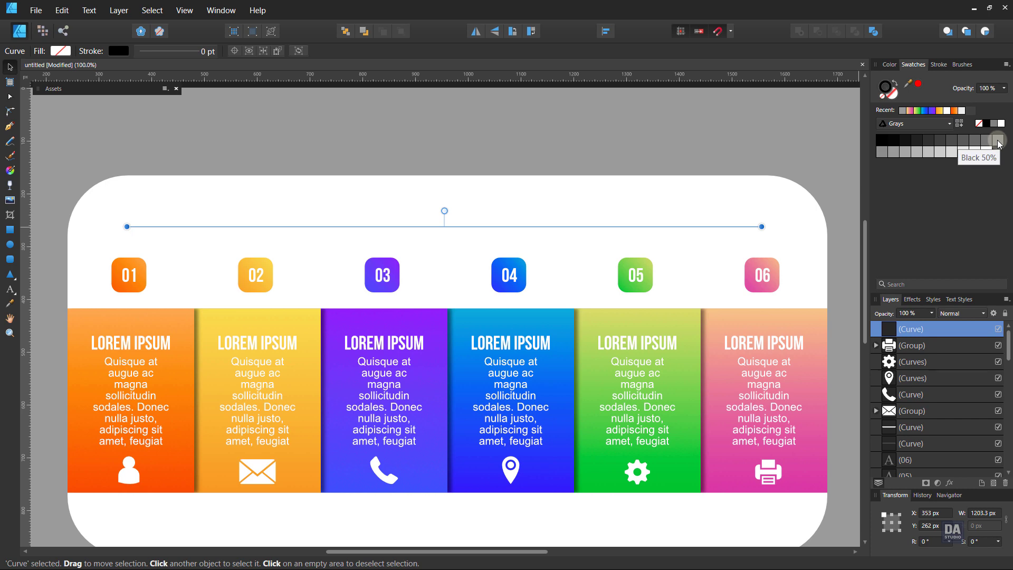
# Give the line above the badges a mid-grey stroke from the Grays palette with a width of 2 pt.
pyautogui.click(882, 153)
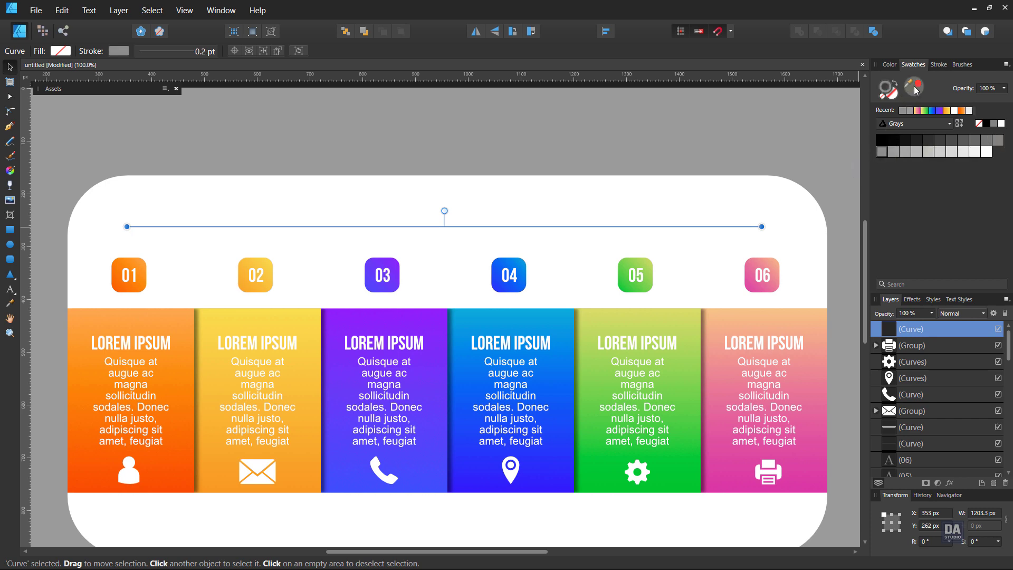
pyautogui.click(938, 64)
pyautogui.moveTo(984, 98); pyautogui.dragTo(963, 112)
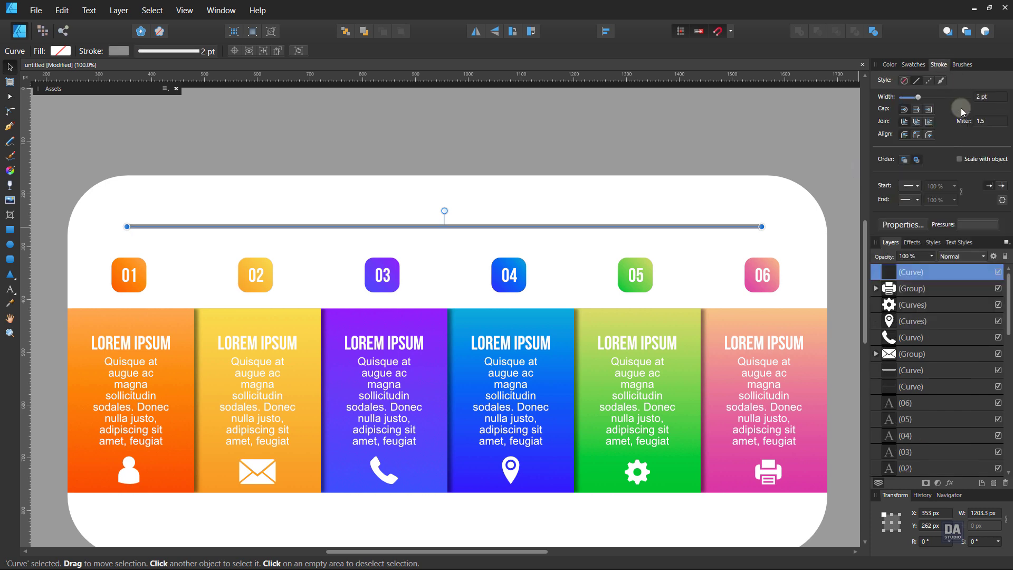
pyautogui.click(791, 128)
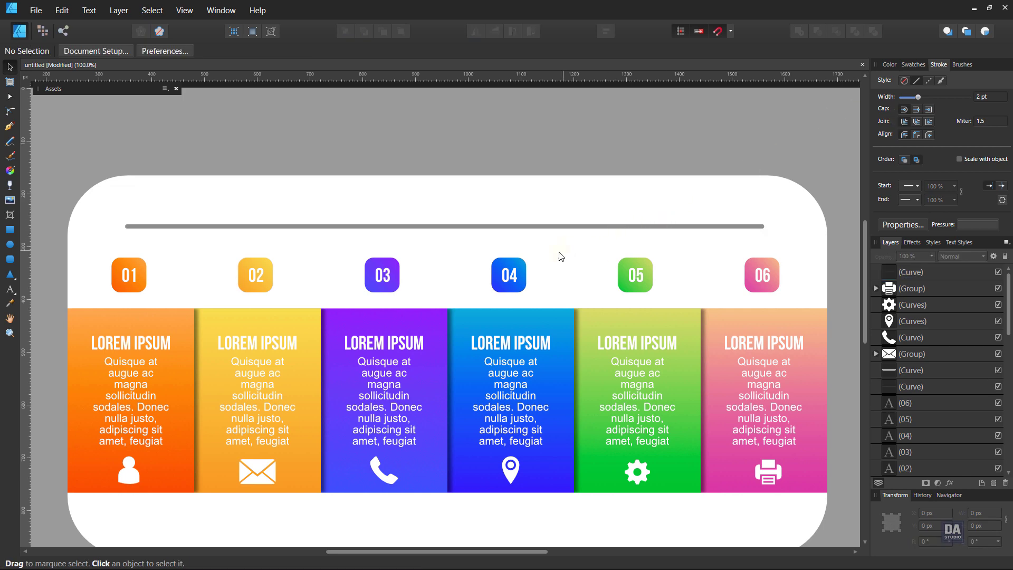
# Centre the grey line horizontally on the page and lower its opacity to 50 %.
pyautogui.click(585, 230)
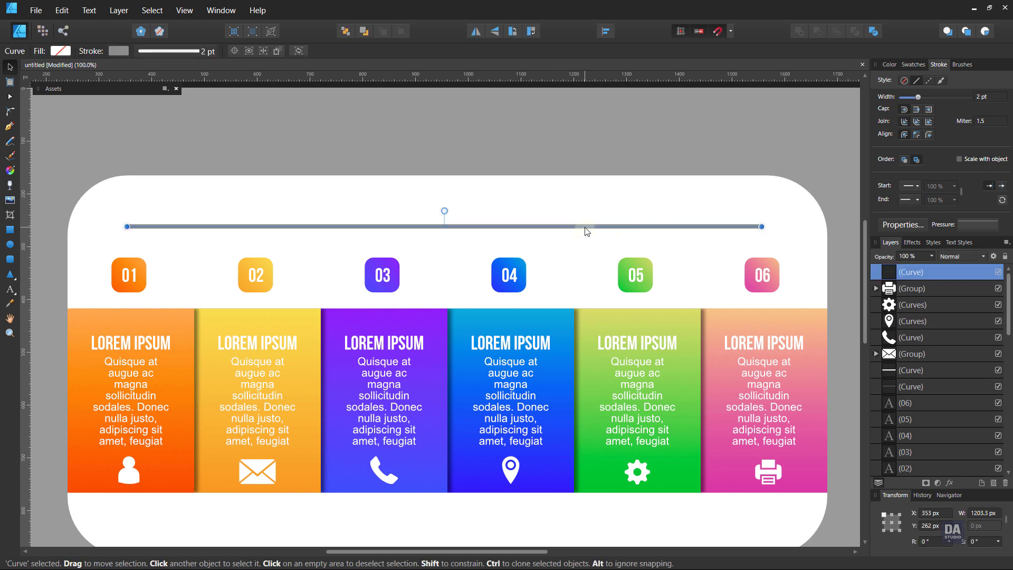
pyautogui.click(606, 31)
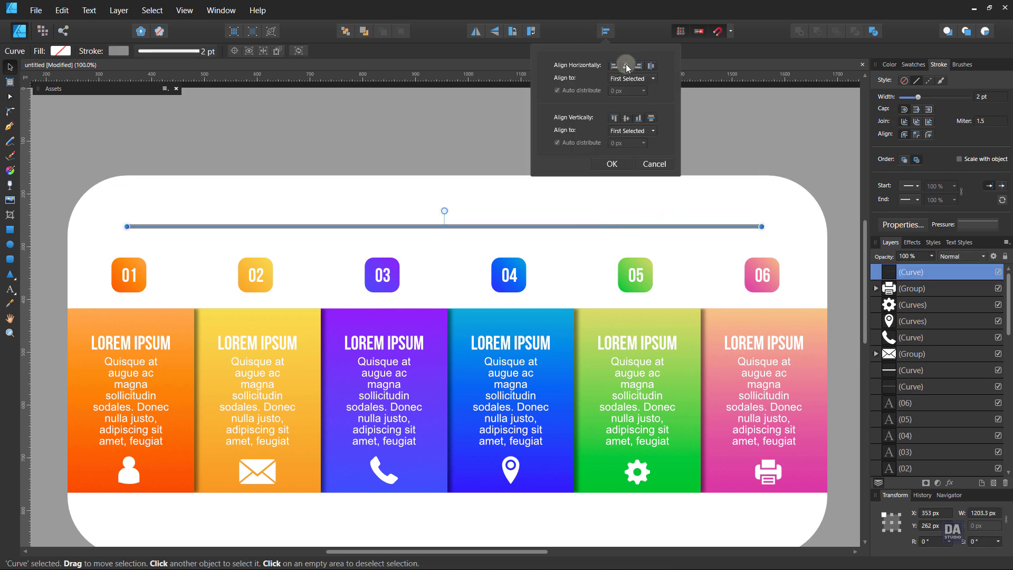
pyautogui.click(610, 163)
pyautogui.click(932, 257)
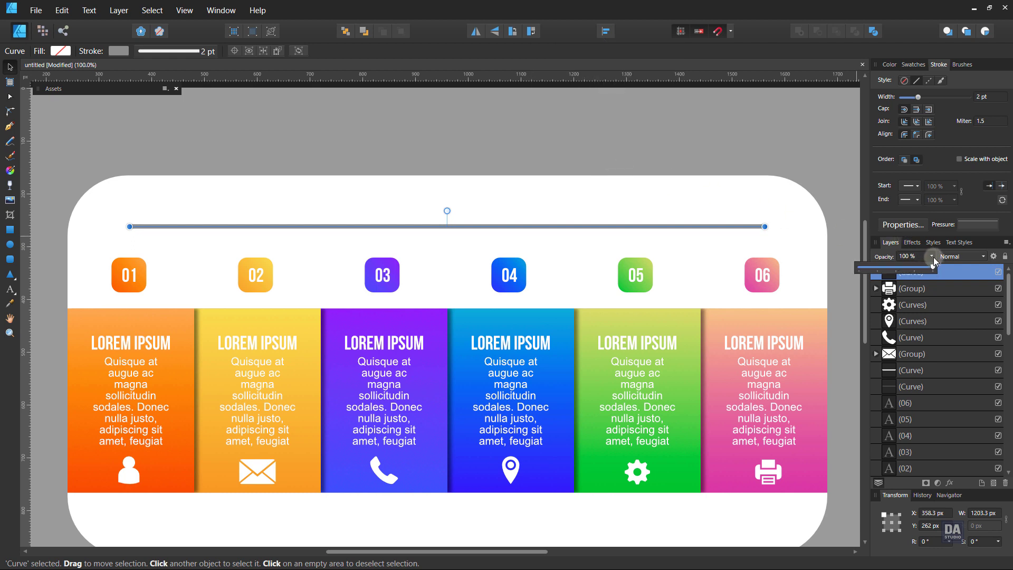
pyautogui.moveTo(928, 272); pyautogui.dragTo(898, 272)
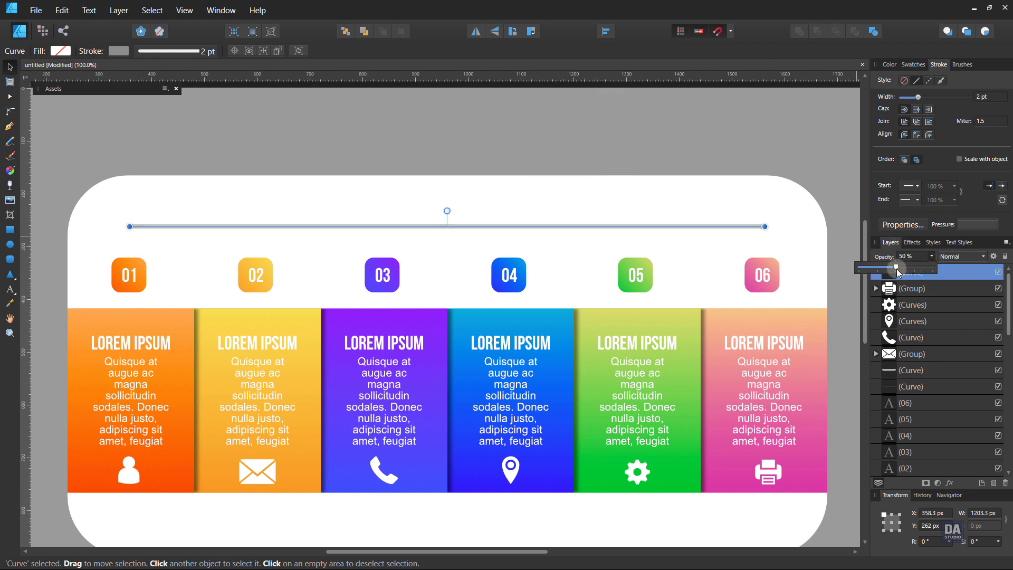
pyautogui.click(826, 203)
# Copy the blue column's LOREM IPSUM heading to just above the grey line and fill the copy with Black 50%.
pyautogui.press('z')
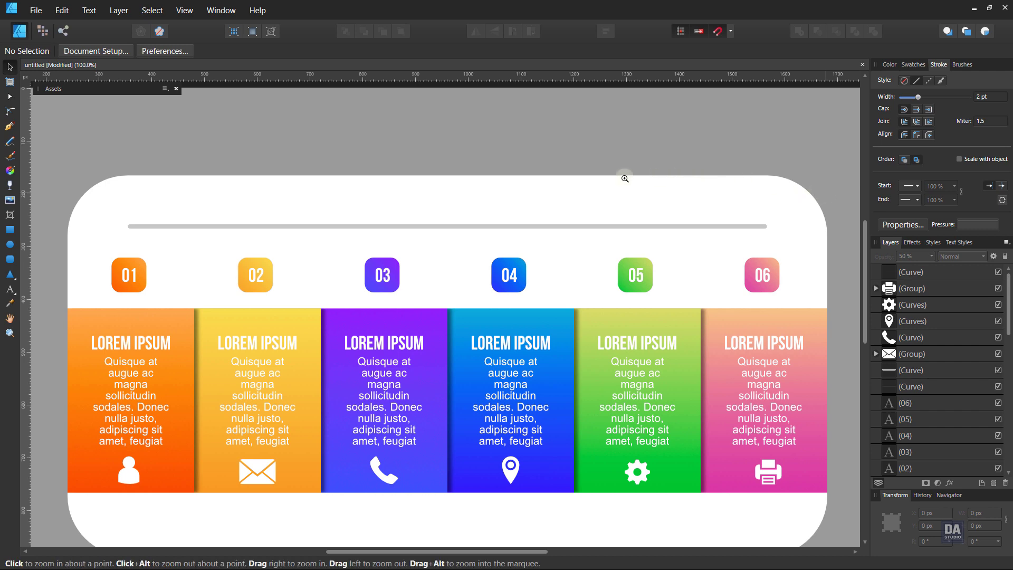
pyautogui.moveTo(422, 120); pyautogui.dragTo(445, 125)
pyautogui.press('h')
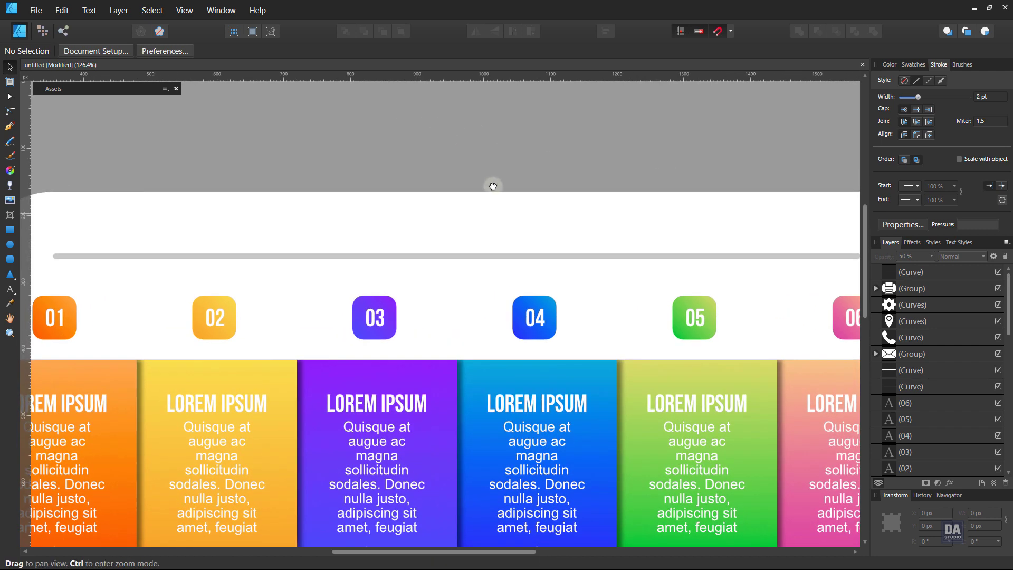
pyautogui.moveTo(493, 185); pyautogui.dragTo(477, 187)
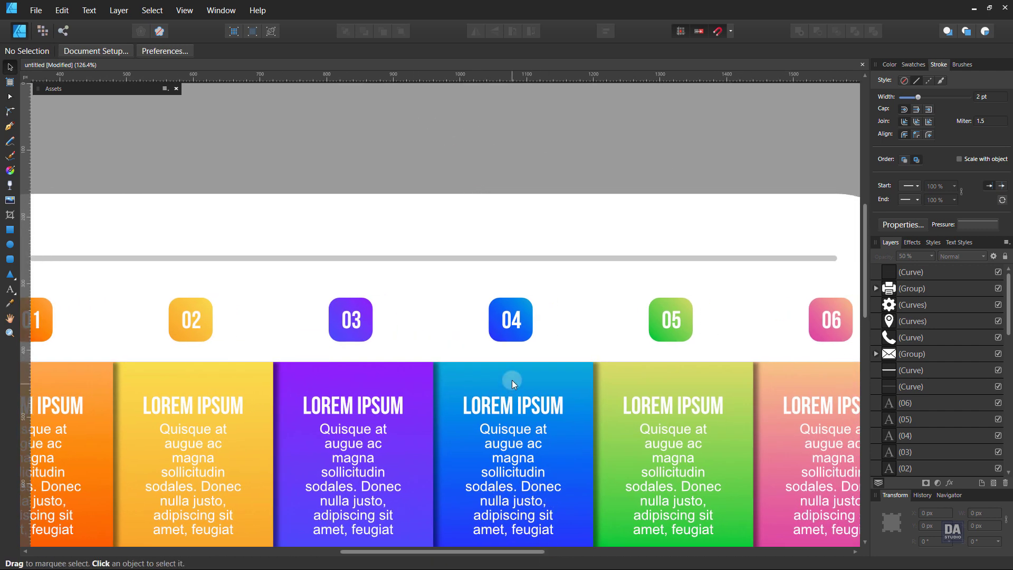
pyautogui.click(510, 401)
pyautogui.moveTo(492, 400)
pyautogui.keyDown('ctrl'); pyautogui.mouseDown()
pyautogui.moveTo(421, 235)
pyautogui.moveTo(408, 231)
pyautogui.moveTo(412, 238)
pyautogui.mouseUp(); pyautogui.keyUp('ctrl')
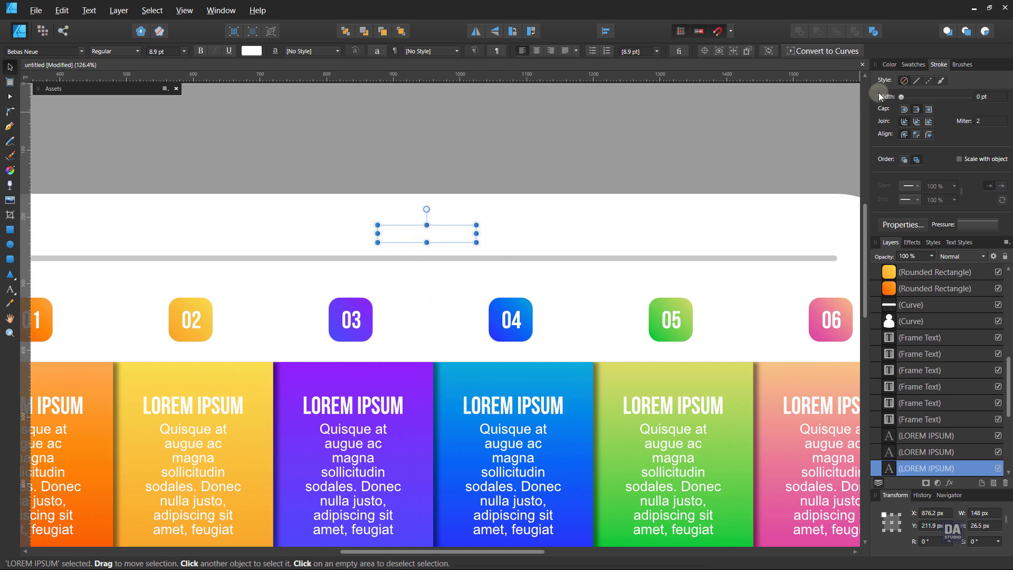
pyautogui.click(913, 64)
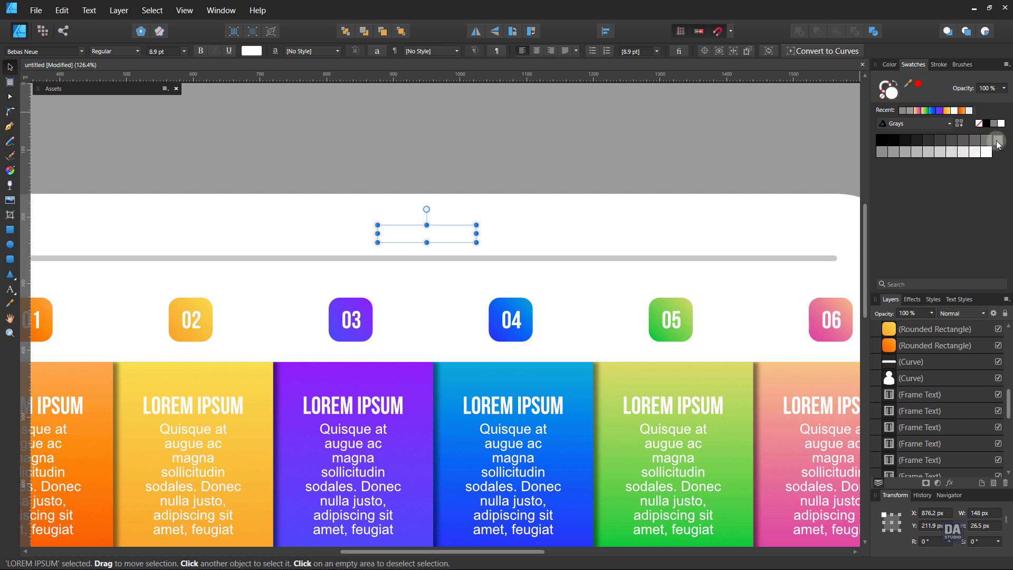
pyautogui.click(997, 141)
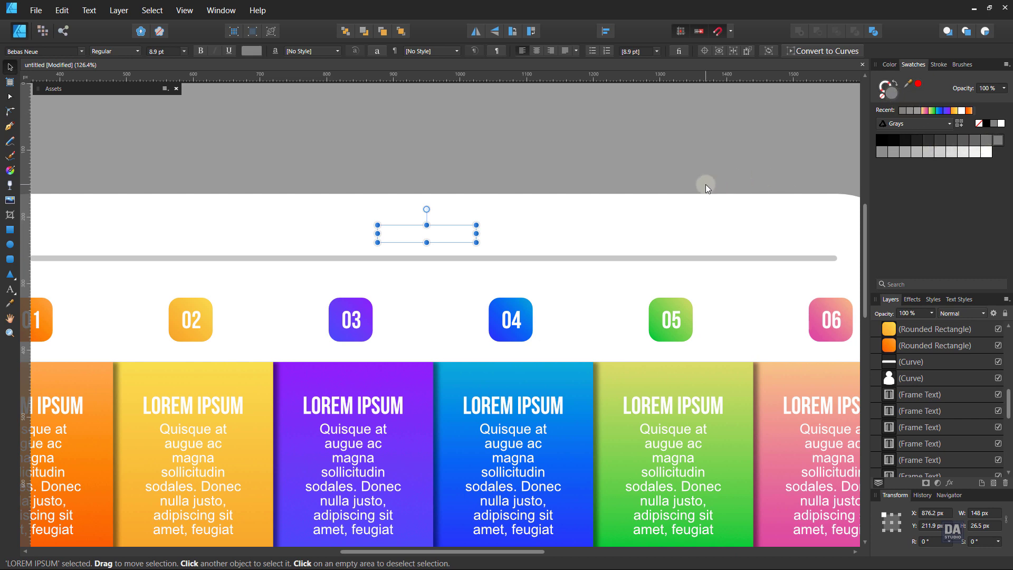
# Replace the text of the copied heading above the line with INFOGRAPHICS.
pyautogui.doubleClick(443, 241)
pyautogui.write('INFOGRAP')
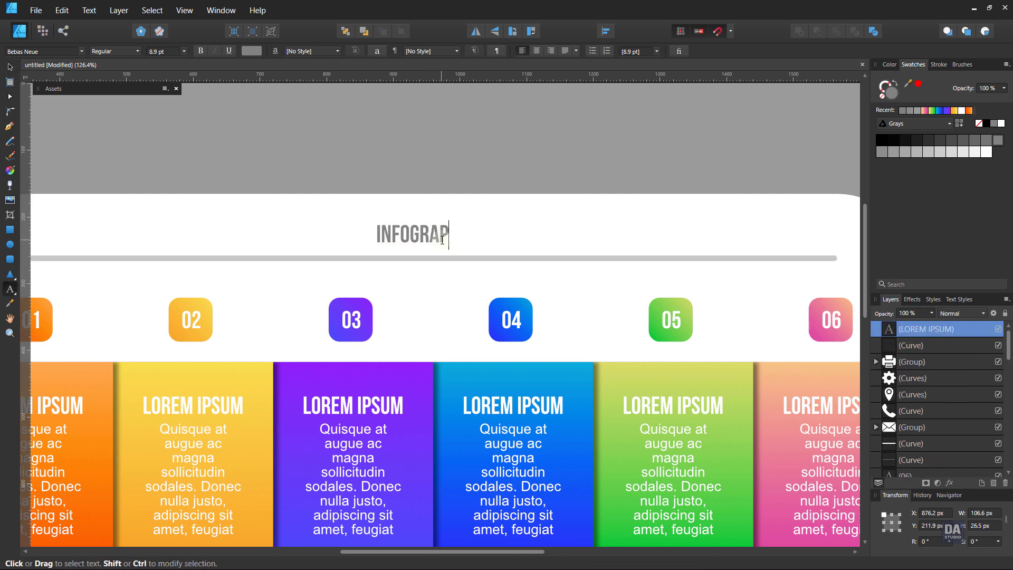
pyautogui.write('HICS')
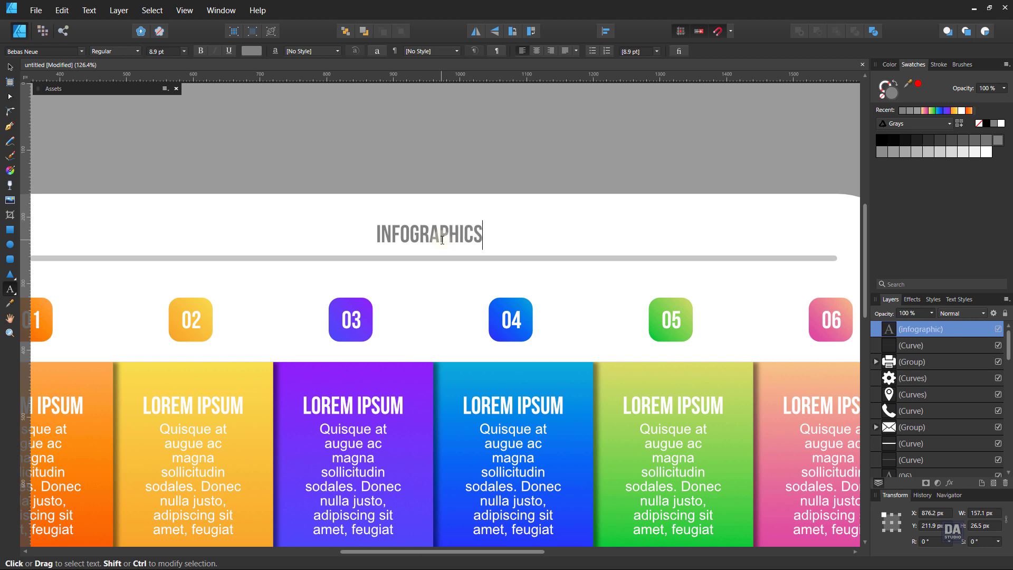
pyautogui.press('Escape')
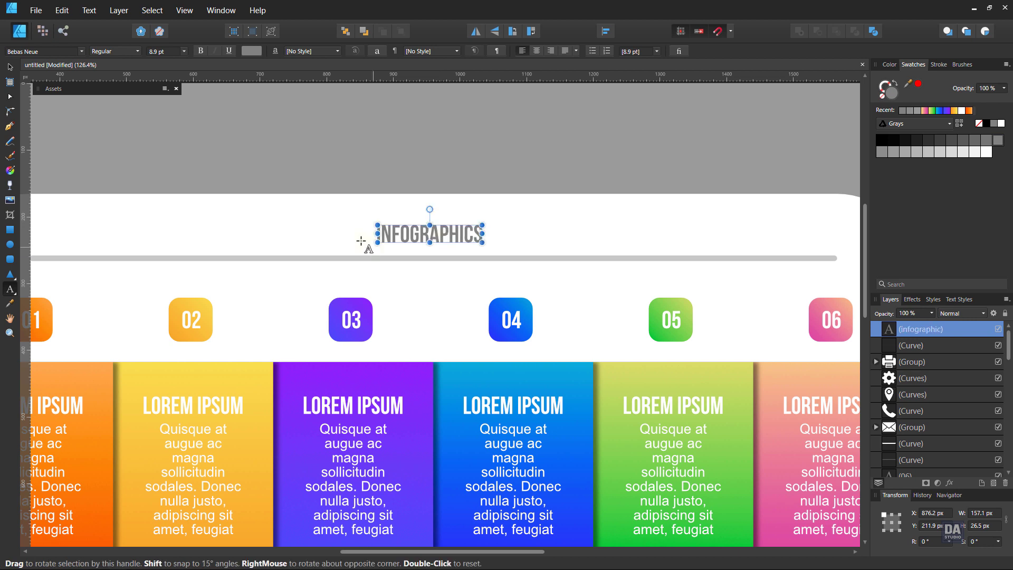
# Set the INFOGRAPHICS title to the Book font style and centre it horizontally on the page.
pyautogui.click(10, 67)
pyautogui.click(104, 50)
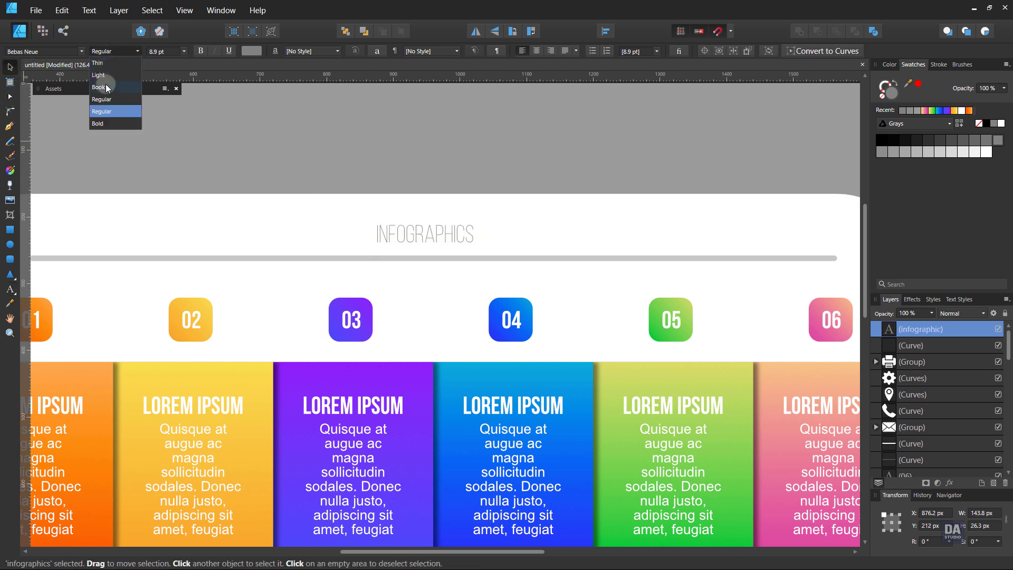
pyautogui.click(105, 87)
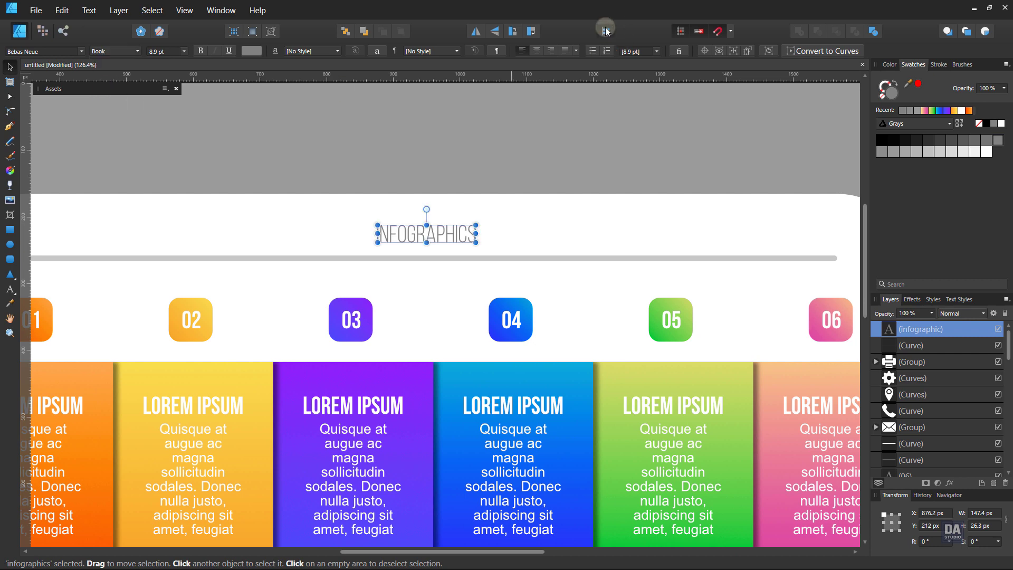
pyautogui.click(606, 30)
pyautogui.click(627, 65)
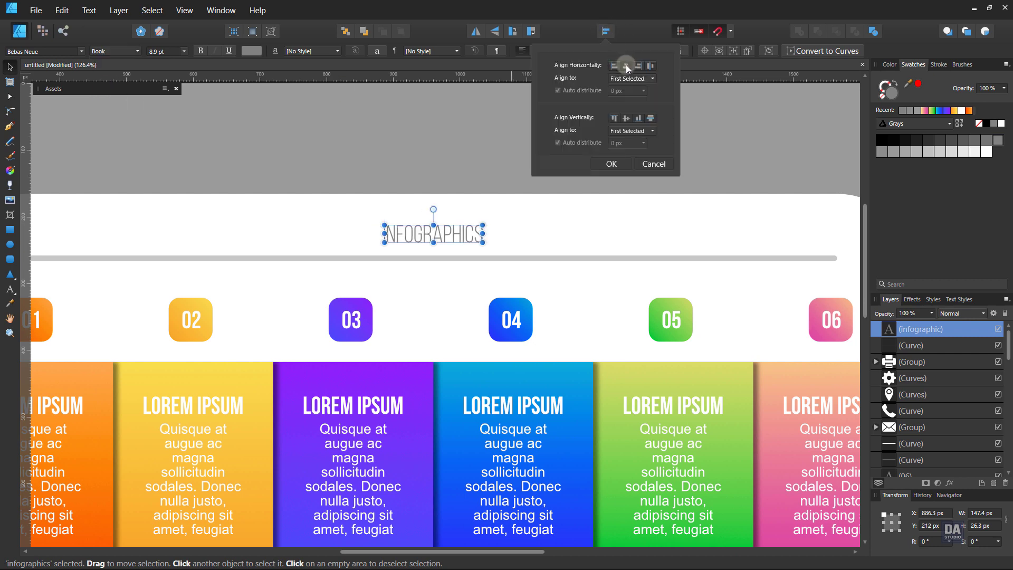
pyautogui.click(617, 164)
# Enlarge the INFOGRAPHICS title proportionally around its centre to about 13.1 pt.
pyautogui.click(480, 234)
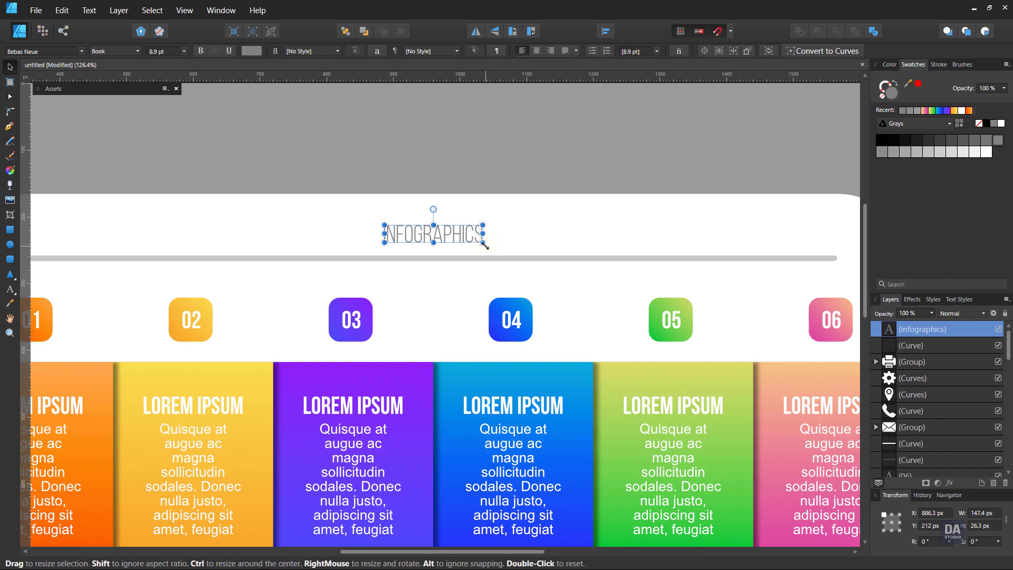
pyautogui.moveTo(482, 233)
pyautogui.mouseDown()
pyautogui.moveTo(514, 233)
pyautogui.moveTo(486, 242)
pyautogui.mouseUp()
pyautogui.click(510, 168)
# Move the INFOGRAPHICS title slightly up so there is more space between it and the grey line.
pyautogui.scroll(-3, 486, 196)
pyautogui.scroll(-2, 486, 198)
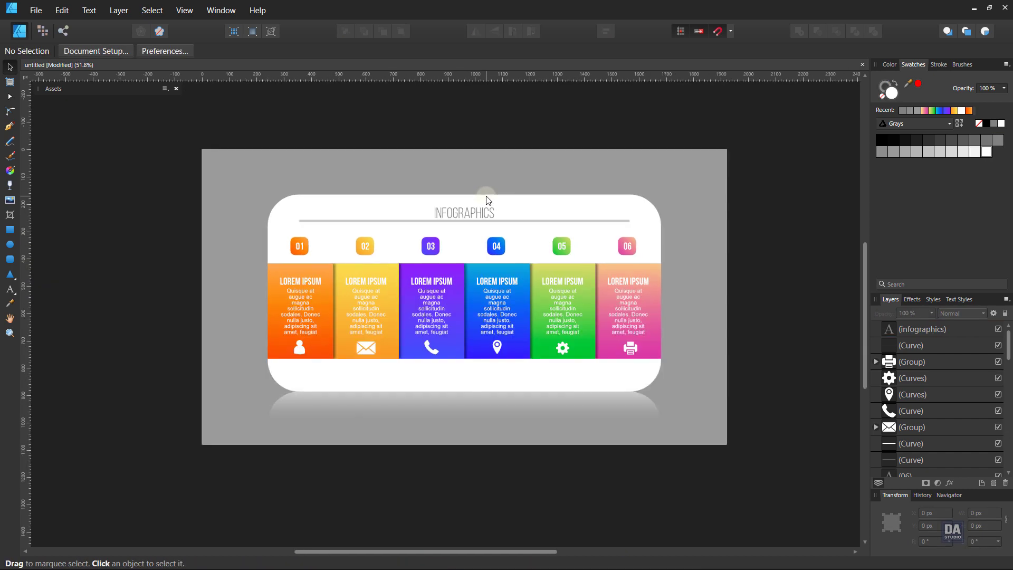
pyautogui.scroll(2, 464, 213)
pyautogui.click(461, 215)
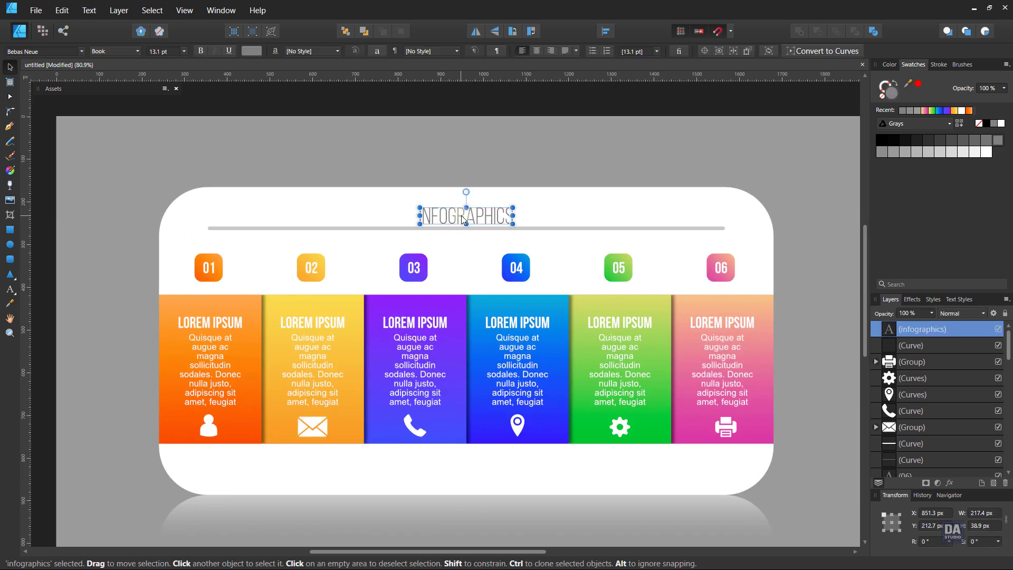
pyautogui.moveTo(461, 216); pyautogui.dragTo(461, 213)
pyautogui.click(802, 221)
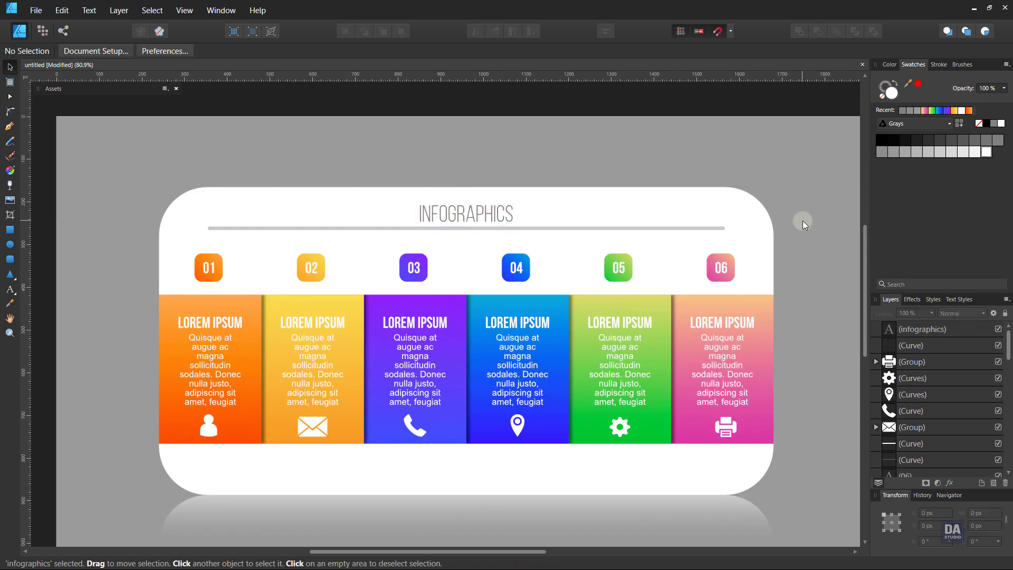
pyautogui.scroll(-2, 664, 211)
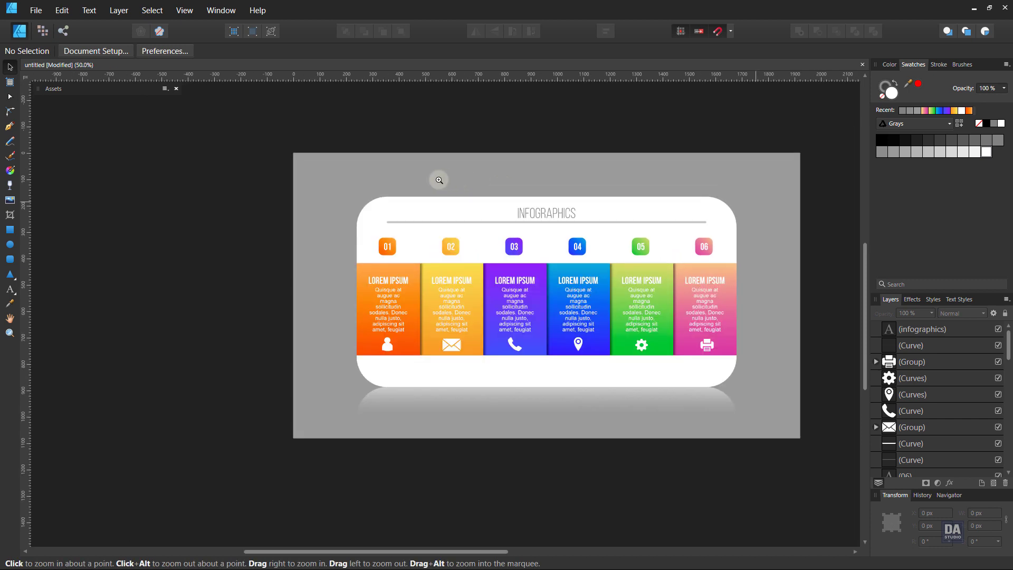
pyautogui.moveTo(629, 257); pyautogui.dragTo(600, 260)
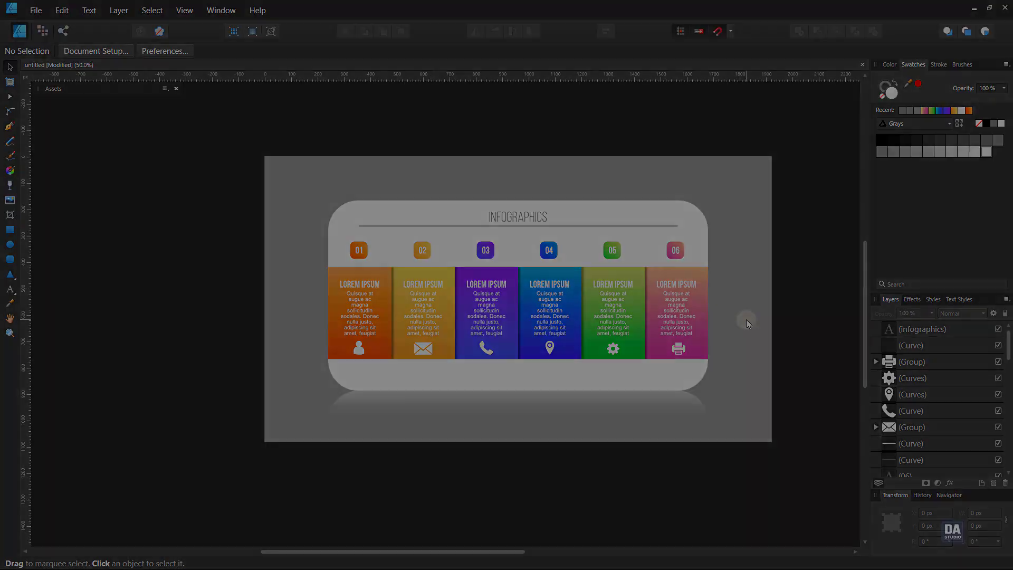